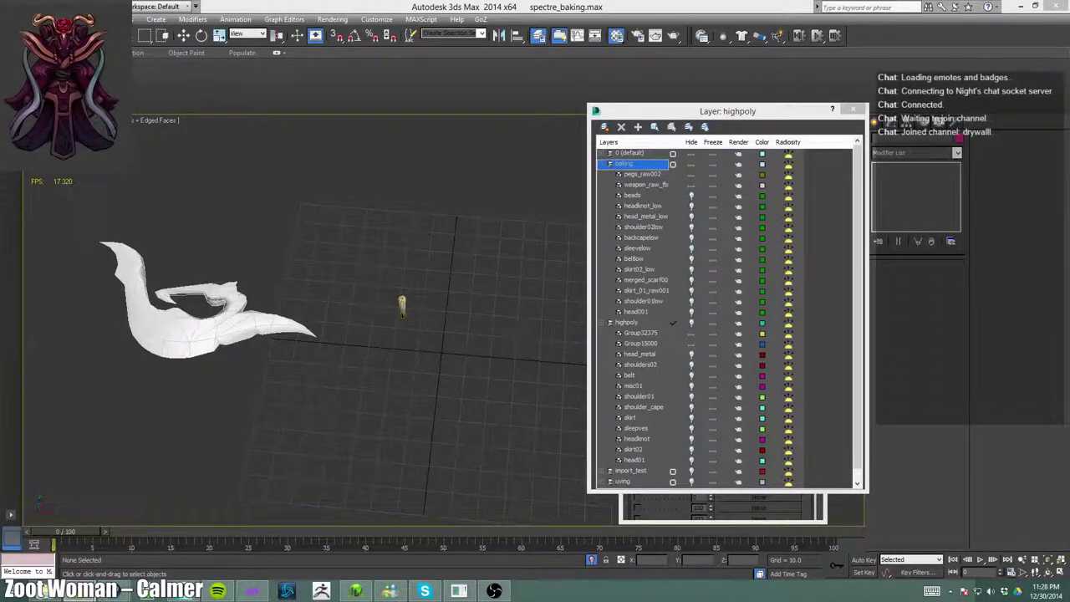
middle_click_drag(309, 259, 377, 279)
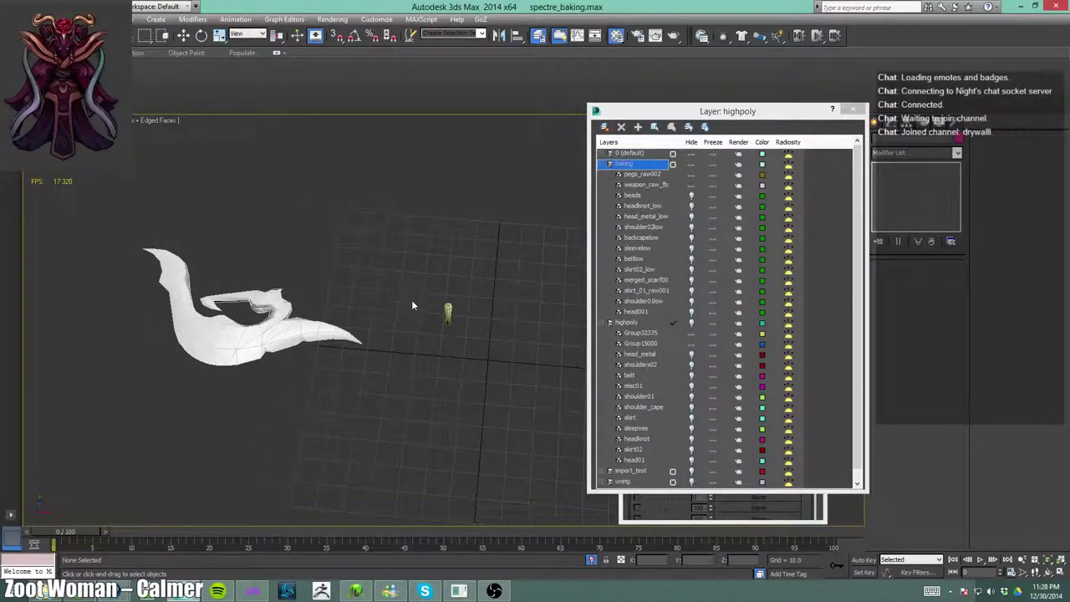
middle_click_drag(412, 306, 393, 294)
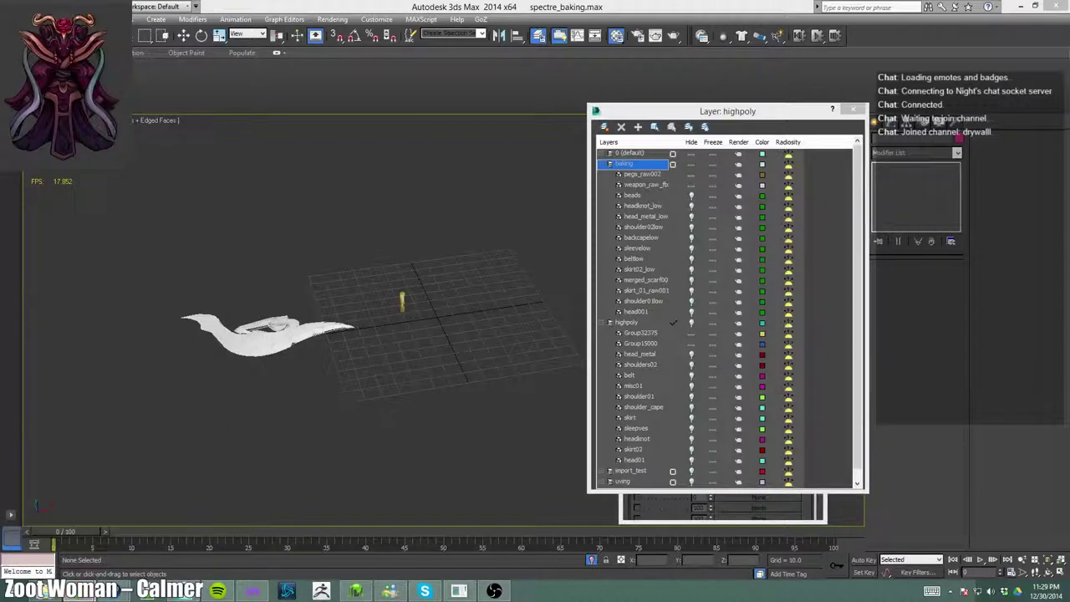
left_click_drag(0, 177, 501, 0)
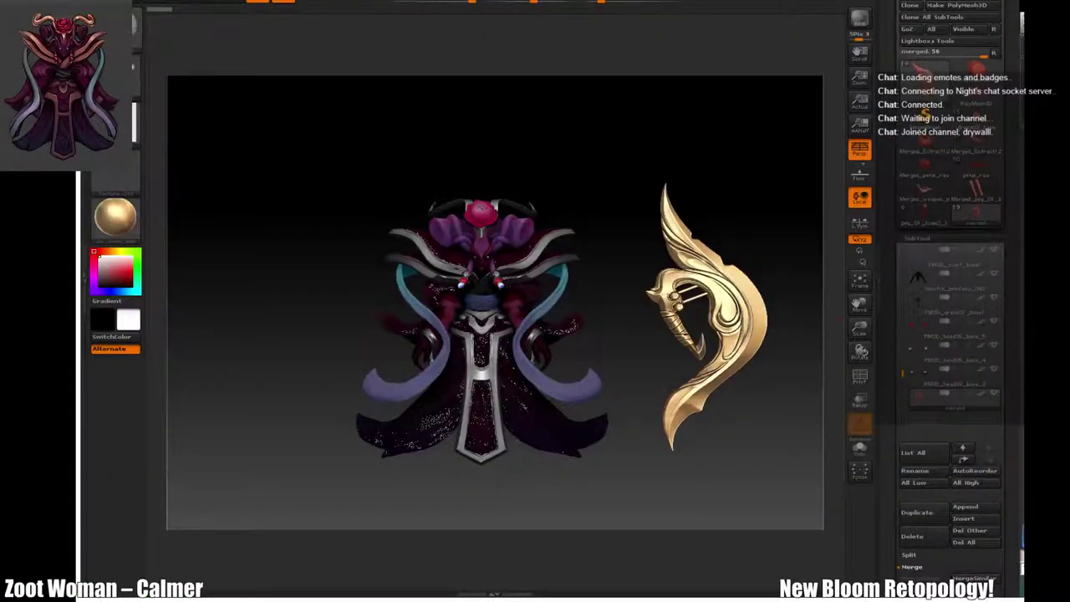
Step: Switch to ZBrush and inspect the robed character and the curved weapon up close, selecting the cape_base subtool
left_click_drag(617, 167, 626, 189)
left_click_drag(531, 254, 630, 244)
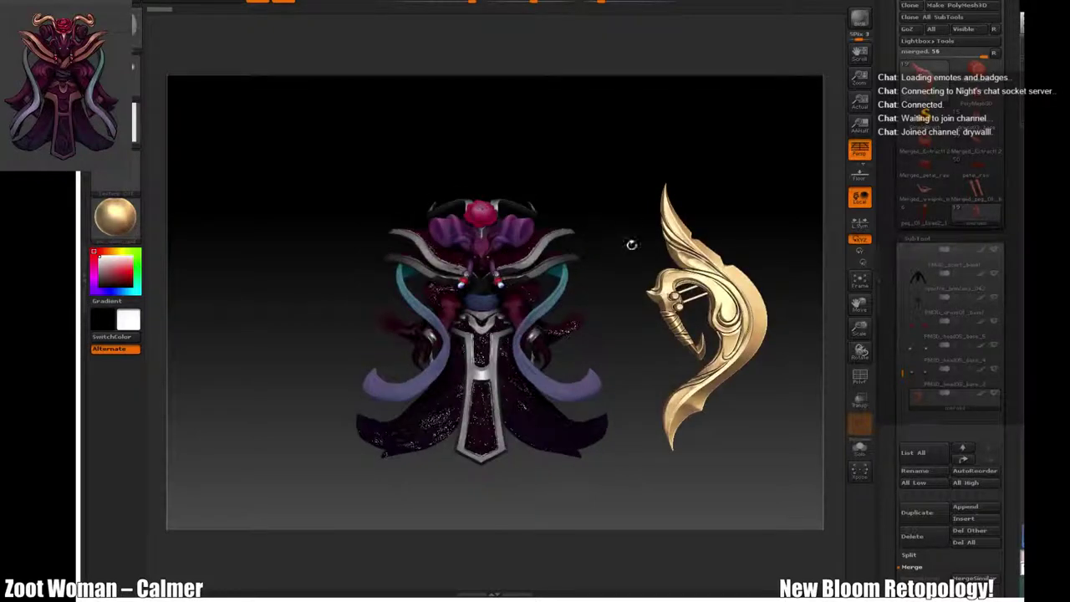
left_click_drag(630, 200, 632, 277, "alt")
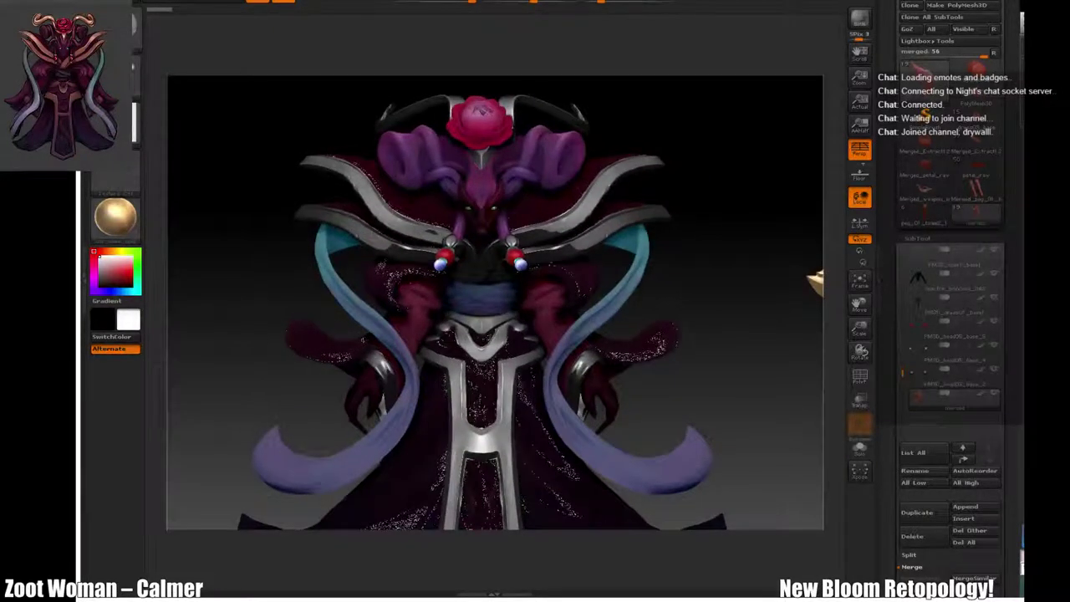
left_click(629, 281, "alt")
left_click_drag(657, 368, 213, 207)
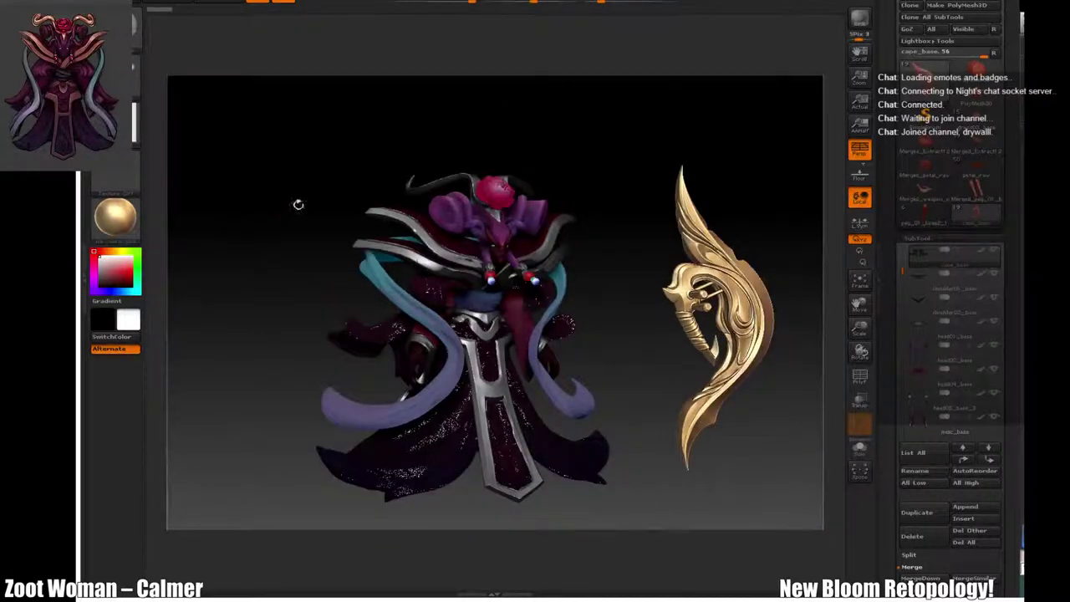
left_click_drag(299, 206, 148, 210)
Step: Try the golden matcap material on the model
left_click(114, 216)
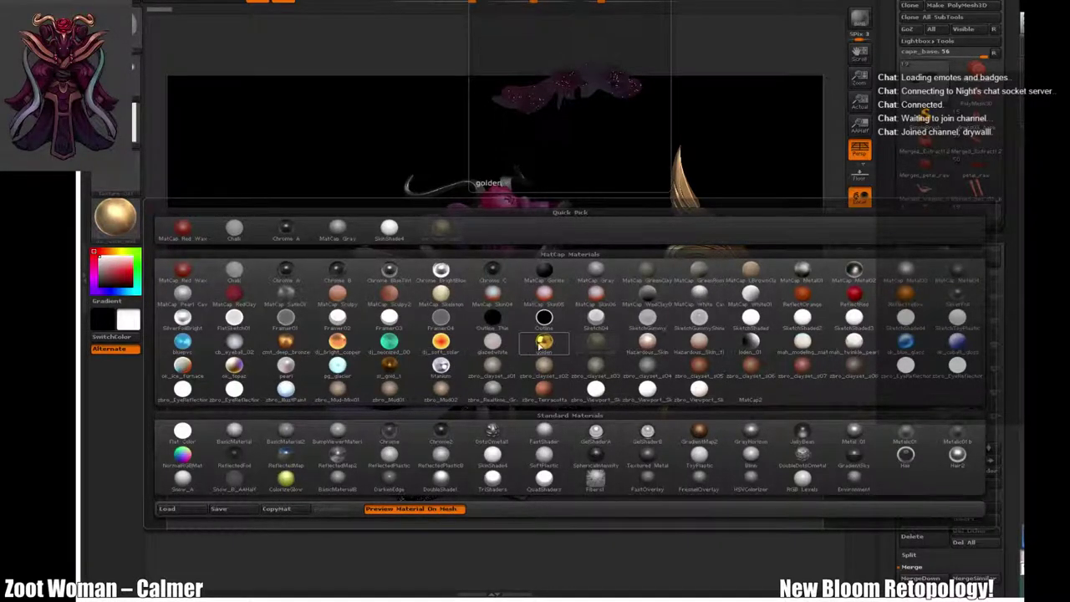
left_click(544, 342)
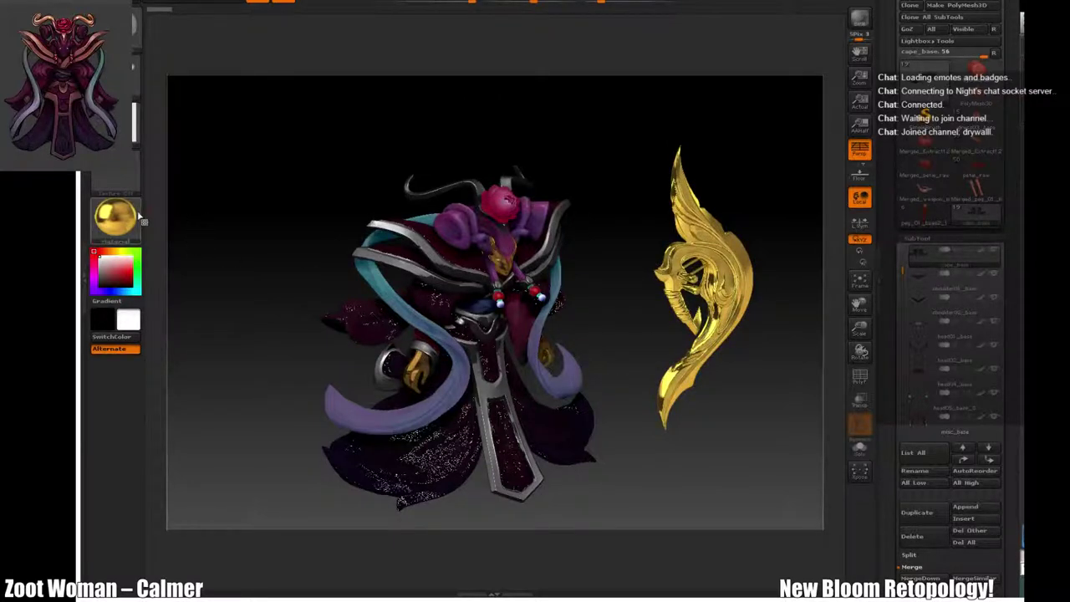
left_click(115, 217)
left_click(659, 380)
left_click_drag(658, 380, 636, 333)
Step: Select the dress03_base skirt subtool on the character
left_click(466, 393, "alt")
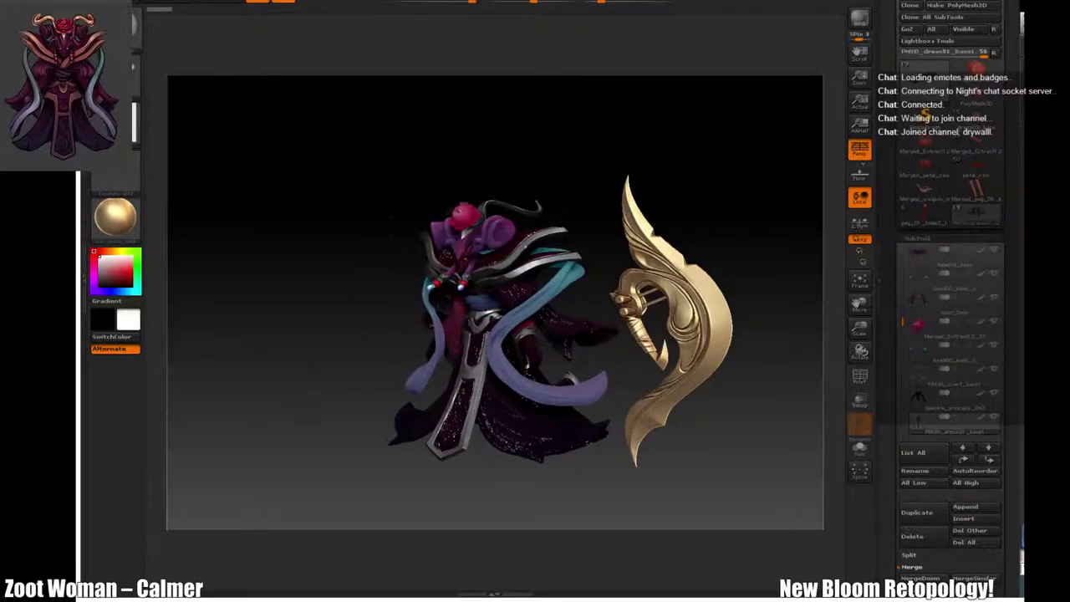
left_click_drag(663, 443, 718, 437)
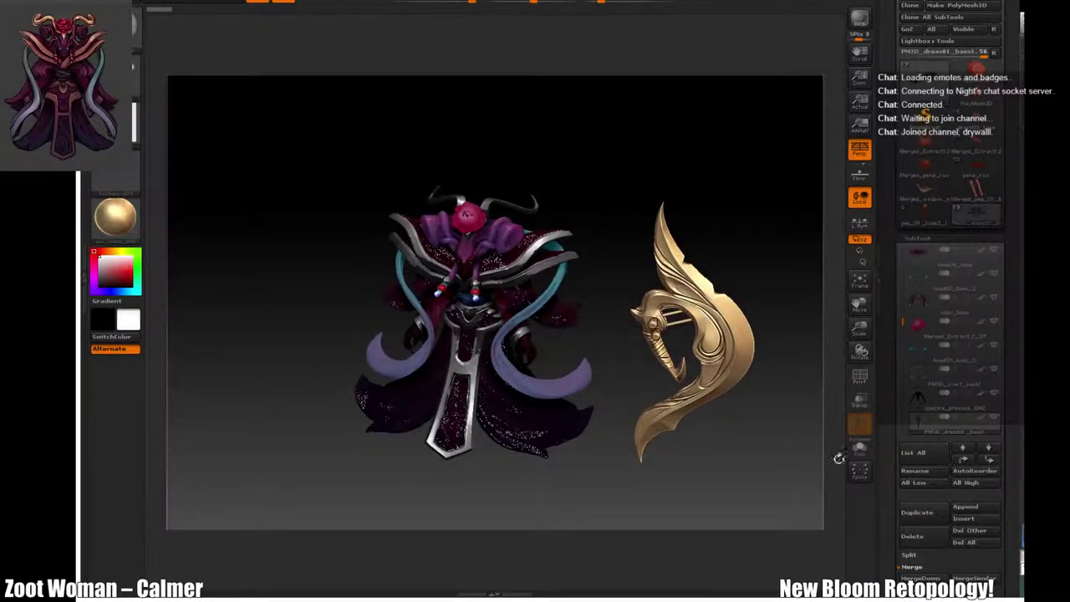
left_click_drag(530, 487, 633, 429)
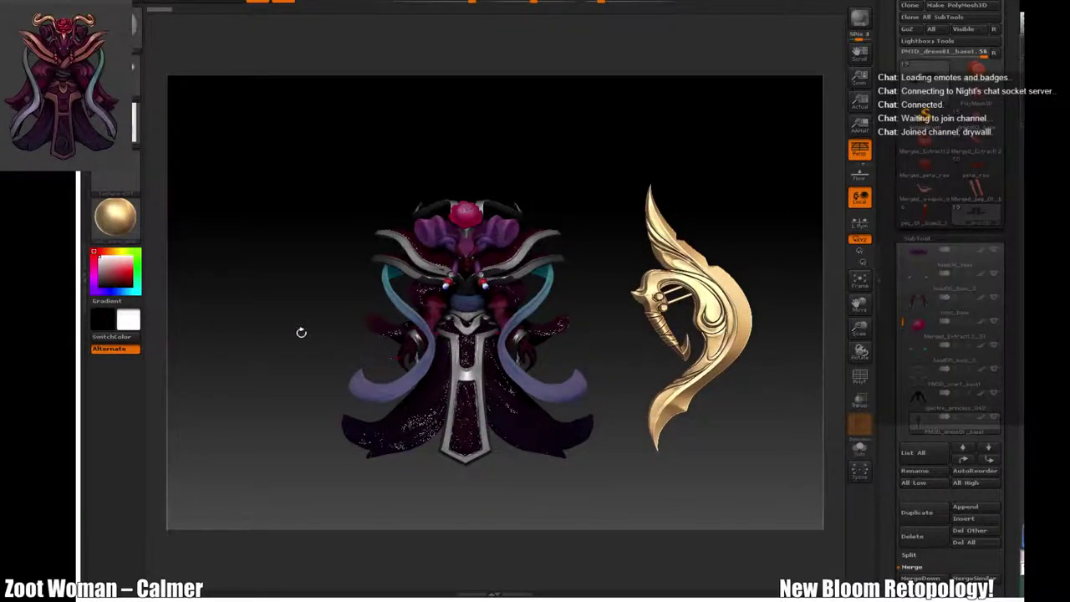
left_click_drag(302, 332, 308, 351)
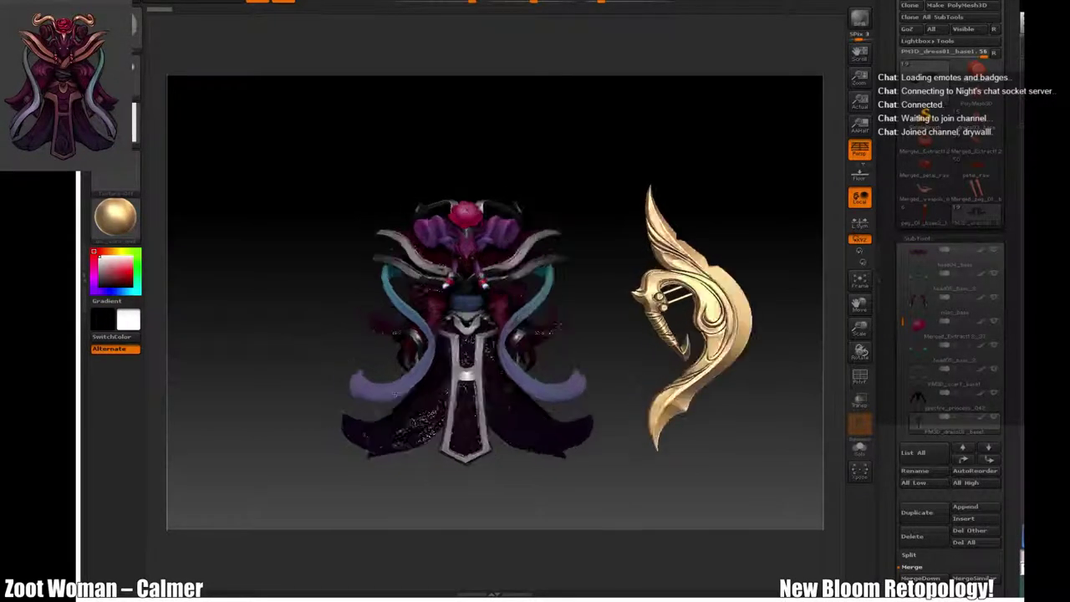
left_click(411, 441, "alt")
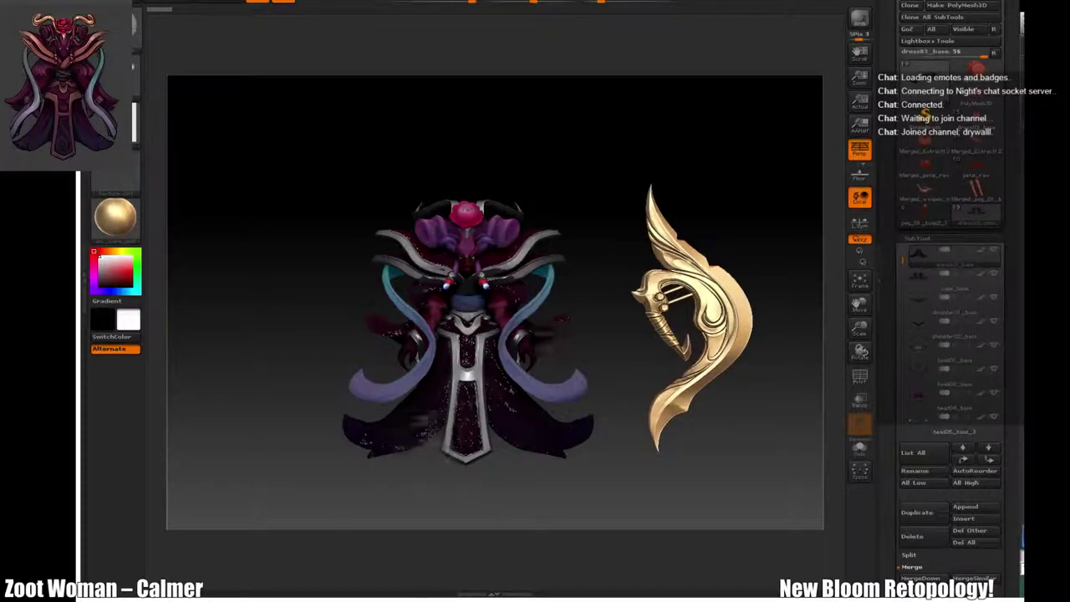
left_click_drag(420, 466, 449, 469, "alt")
Step: Try a white zbro_Viewport_Skin material on the model
left_click(117, 217)
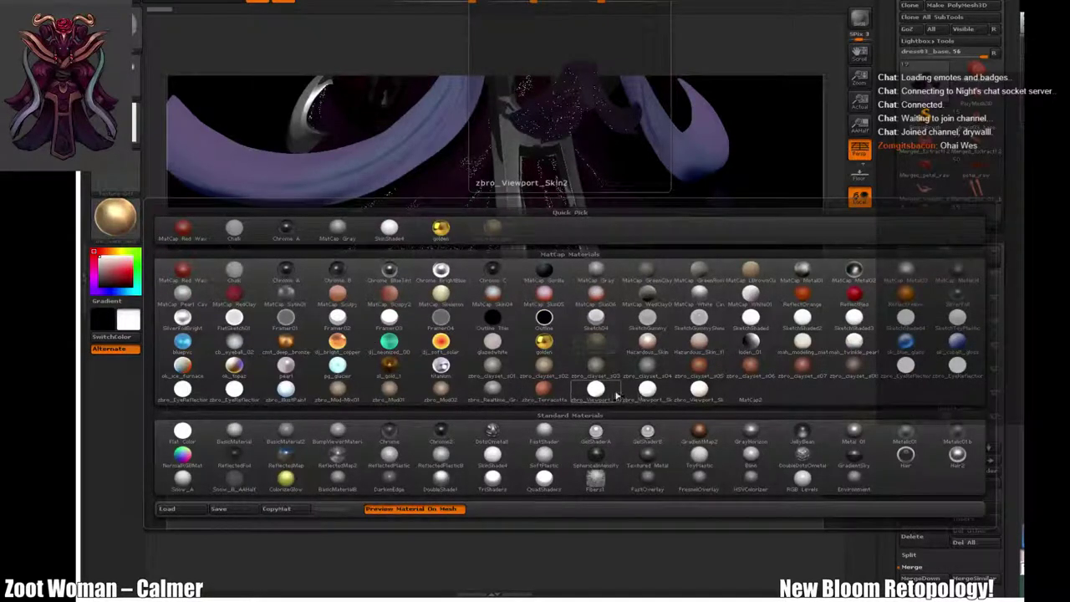
left_click(647, 391)
left_click_drag(673, 474, 603, 509)
left_click_drag(609, 435, 655, 393, "shift")
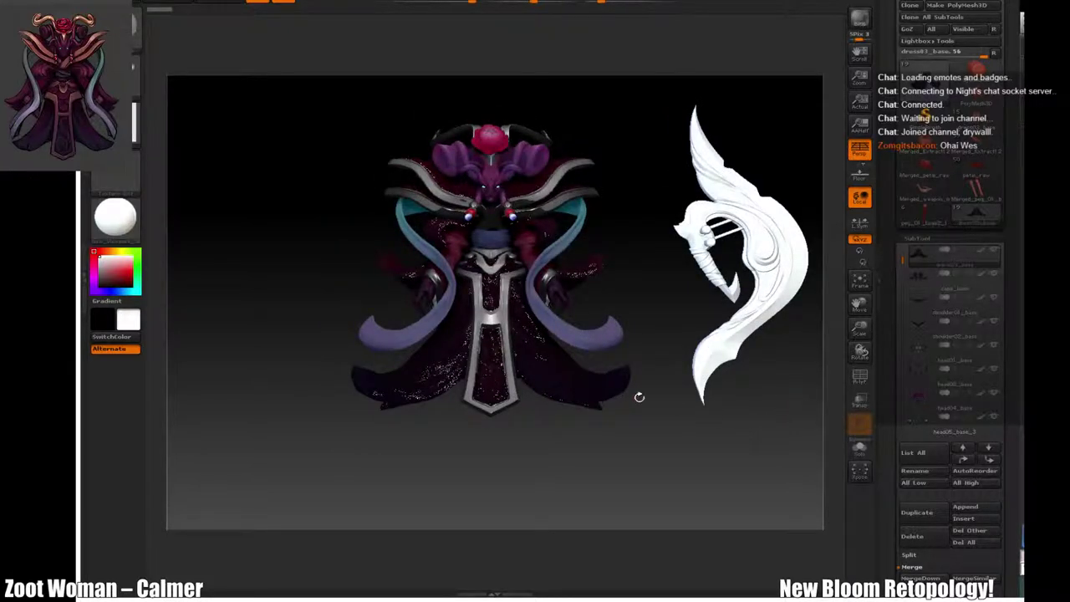
Step: Set the active material to the pale-blue zbro paint matcap
left_click(115, 218)
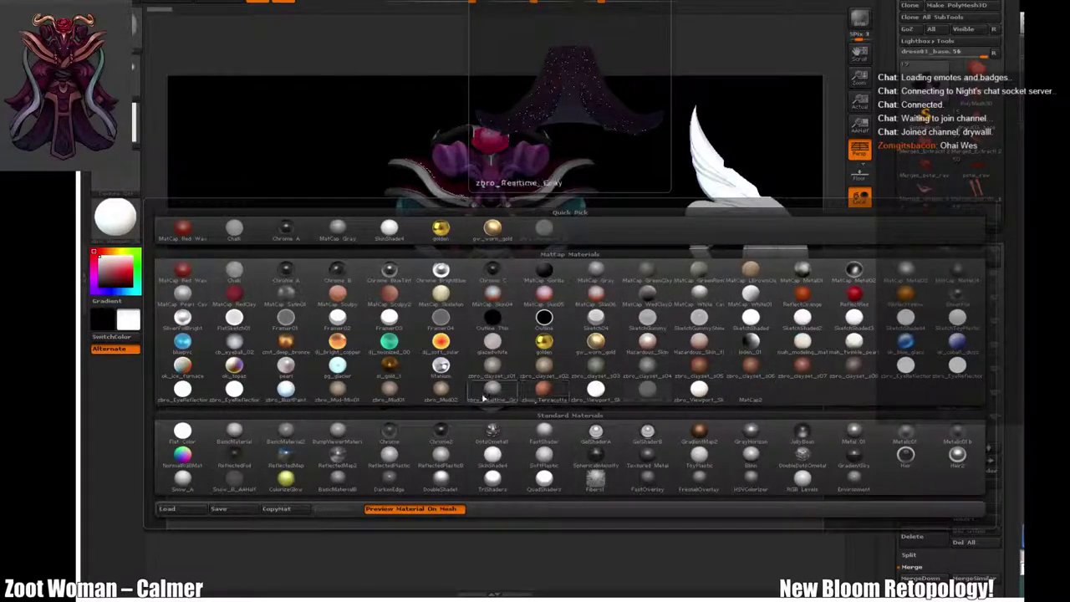
left_click(286, 389)
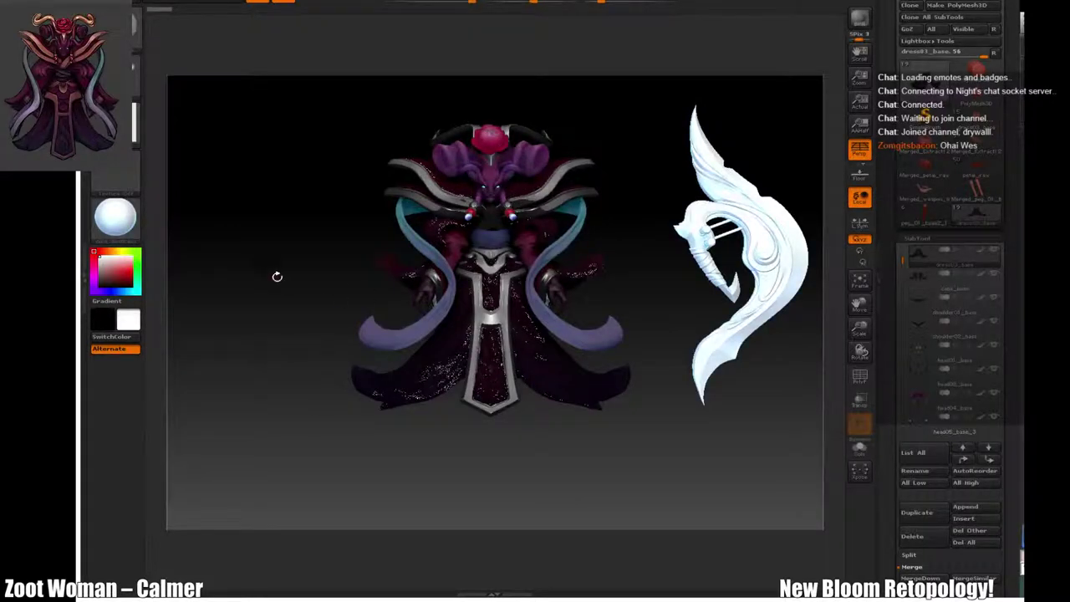
mouse_move(276, 299)
left_mouse_down("alt")
mouse_move(299, 279)
mouse_move(270, 301)
mouse_move(260, 288)
left_mouse_up("alt")
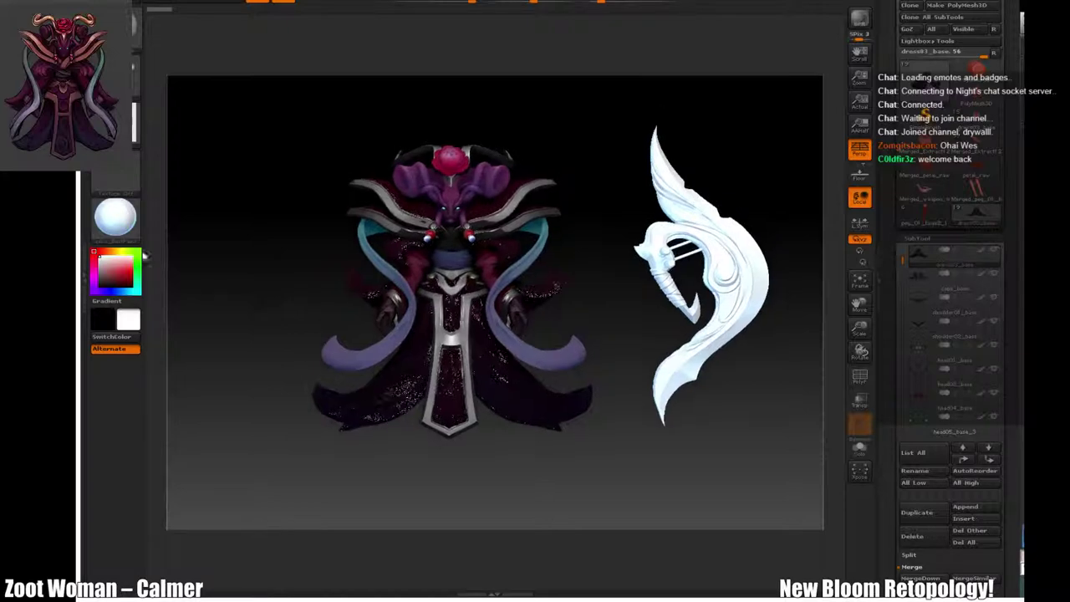
left_click(131, 234)
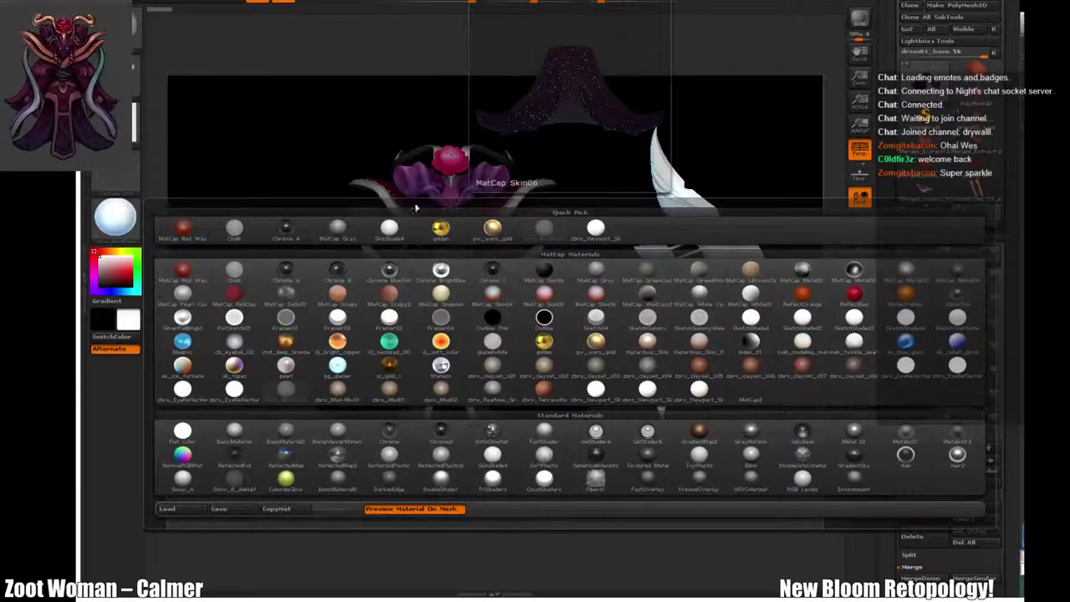
left_click(751, 364)
Step: Fill the dress03_base skirt subtool with the active pale-blue material, keeping its painted colors
left_click(922, 281)
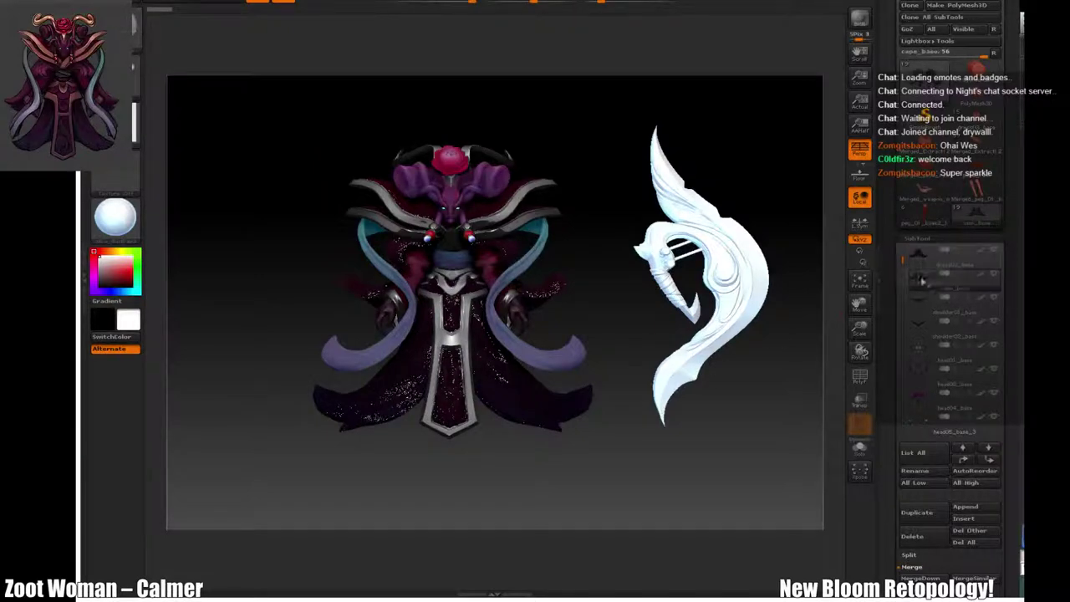
left_click(914, 262)
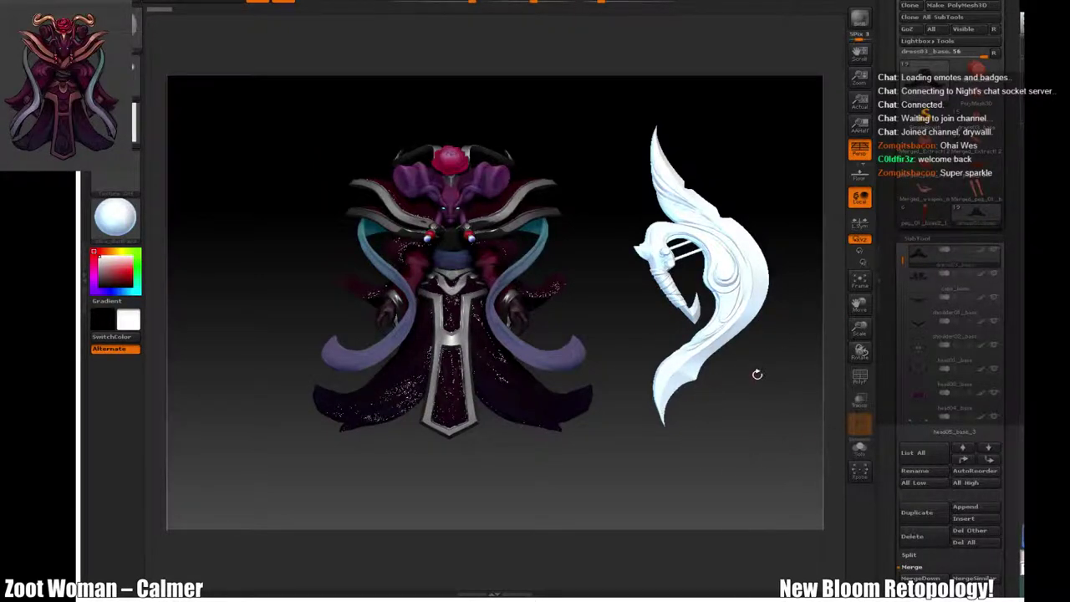
left_click(915, 289)
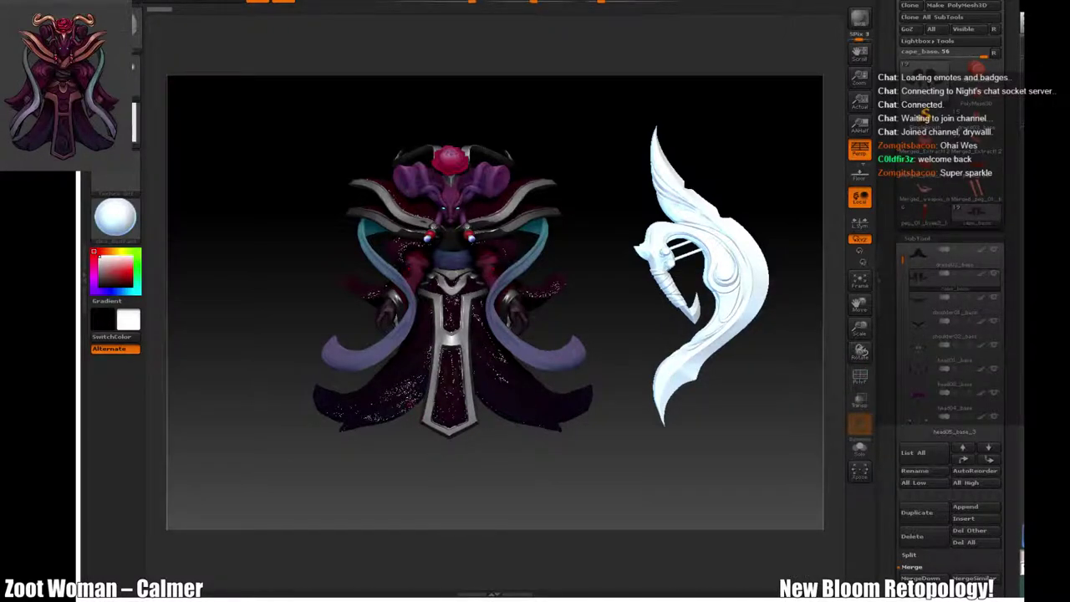
left_click(431, 432, "alt")
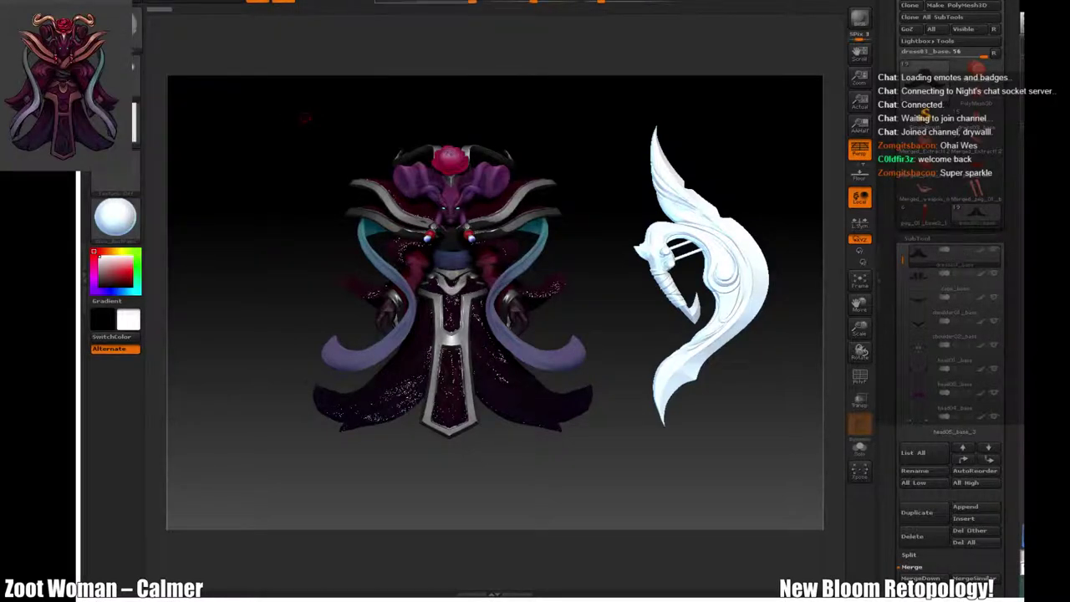
mouse_move(167, 2)
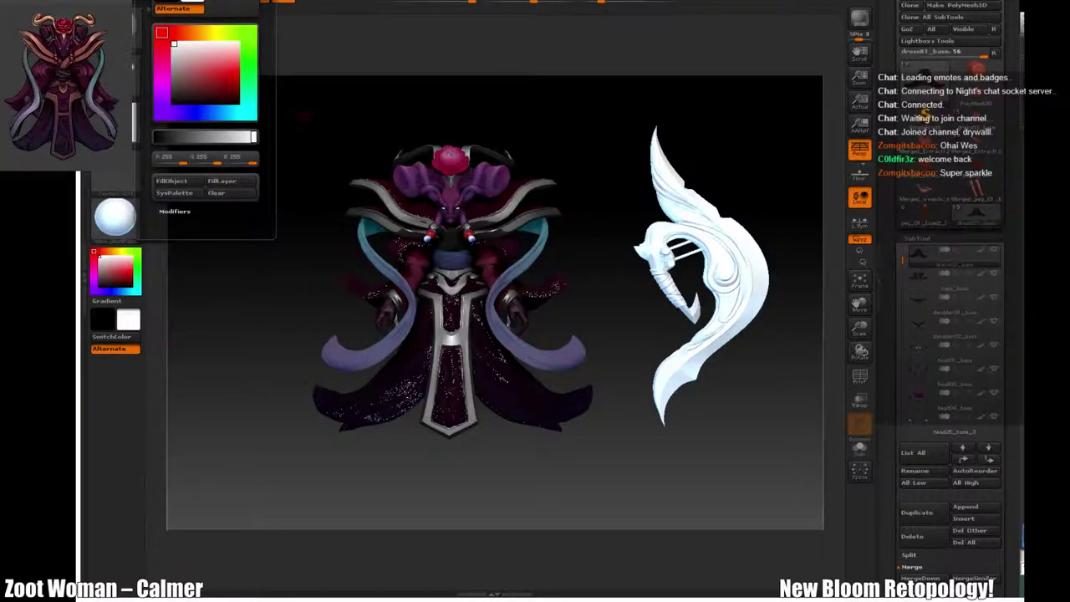
left_click(172, 182)
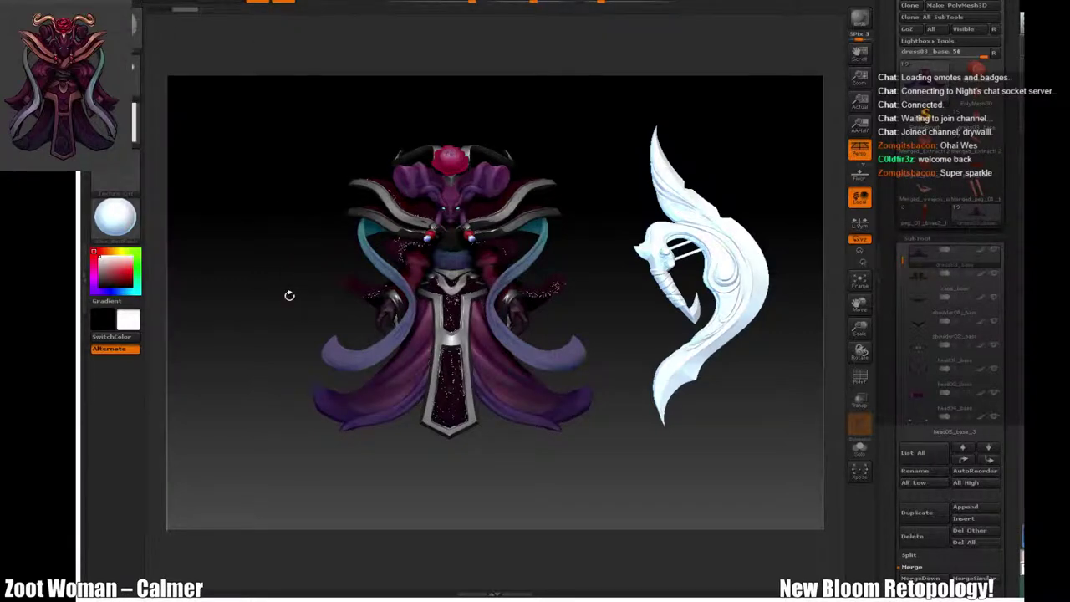
Step: Fill the cape_base subtool with the active pale-blue material
mouse_move(289, 295)
left_mouse_down()
mouse_move(324, 303)
mouse_move(284, 306)
left_mouse_up()
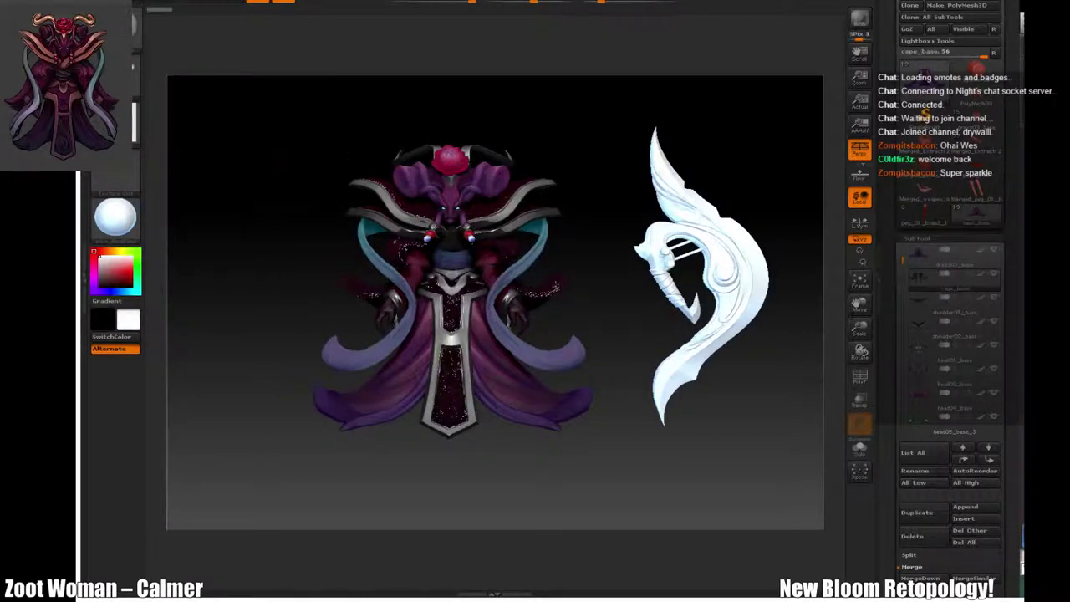
left_click(209, 7)
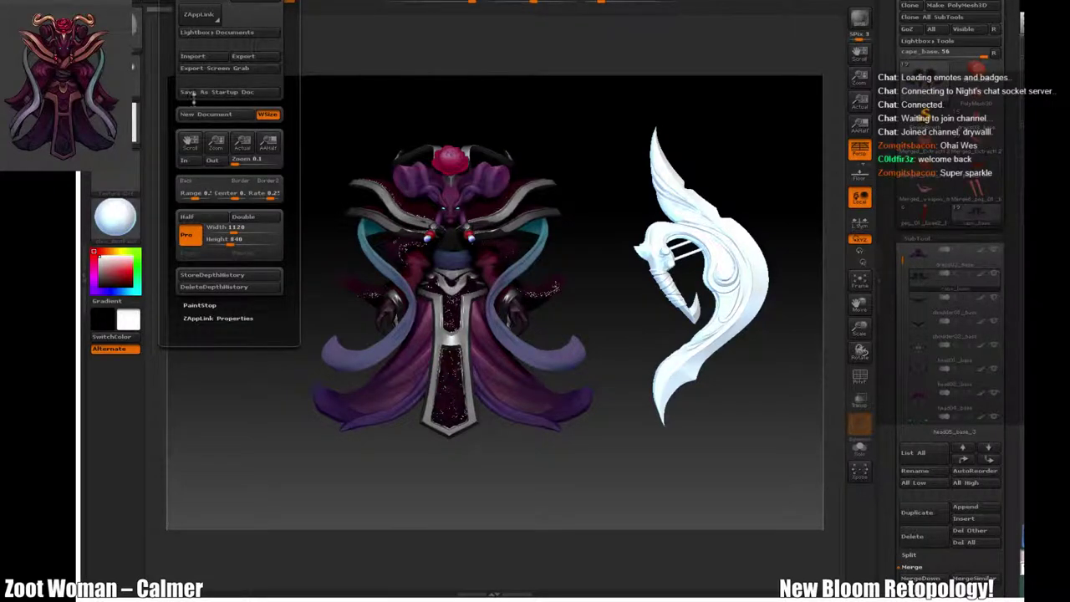
left_click(151, 5)
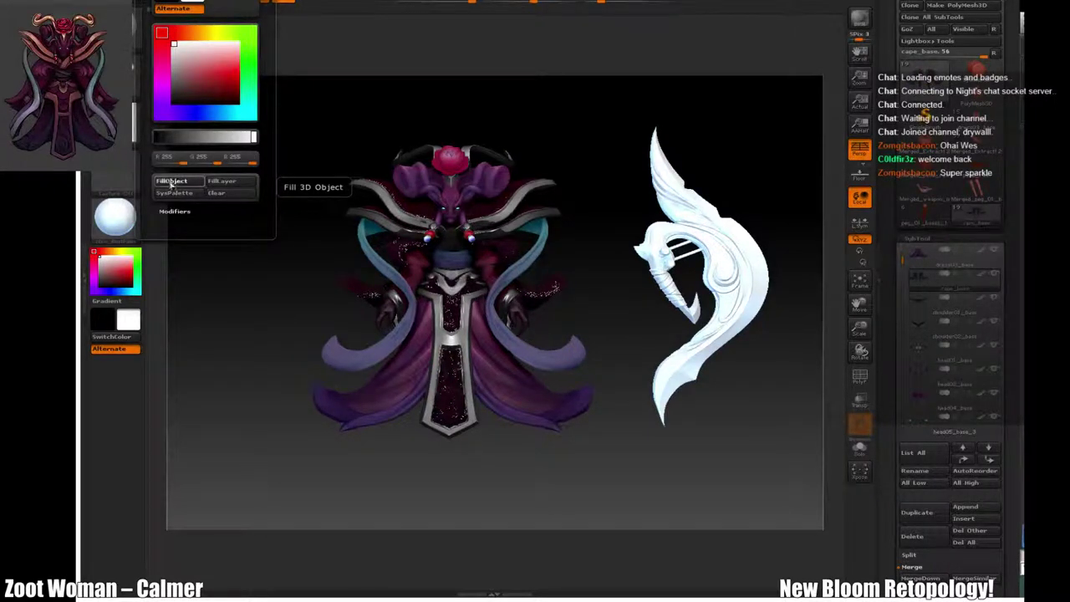
left_click(171, 181)
left_click_drag(309, 233, 334, 238)
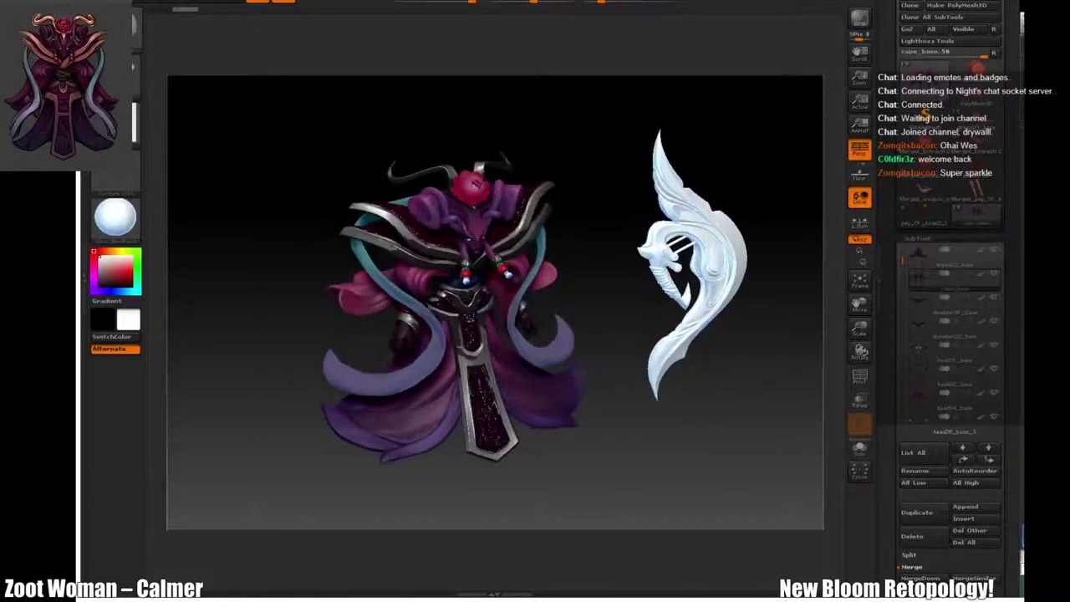
Step: Try to fill the shoulder02_base subtool with the active pale-blue material
left_click(399, 217, "alt")
left_click_drag(265, 249, 300, 135)
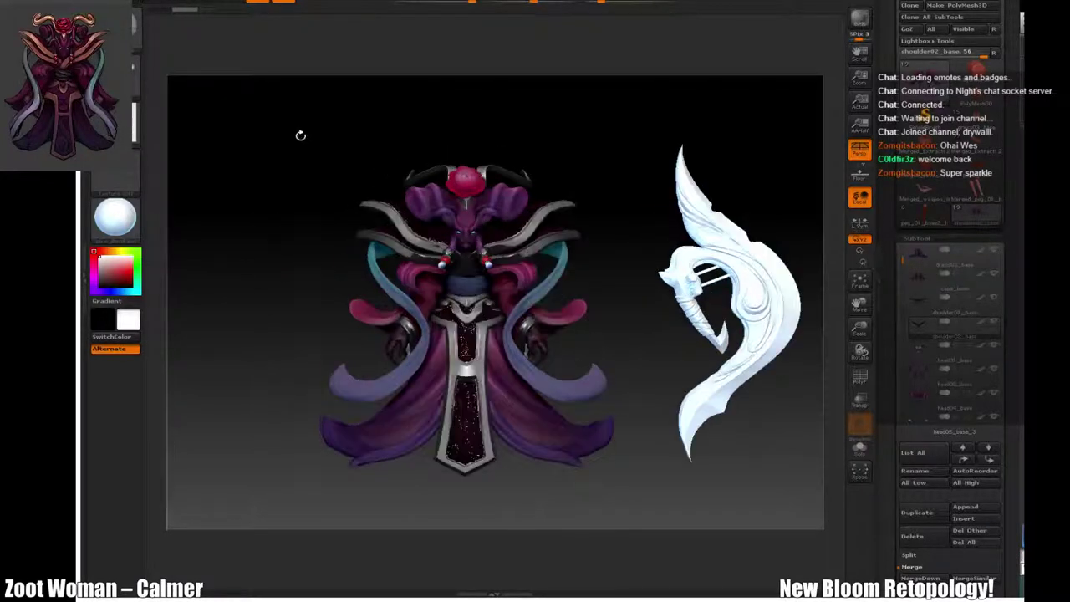
left_click_drag(249, 176, 432, 233, "alt")
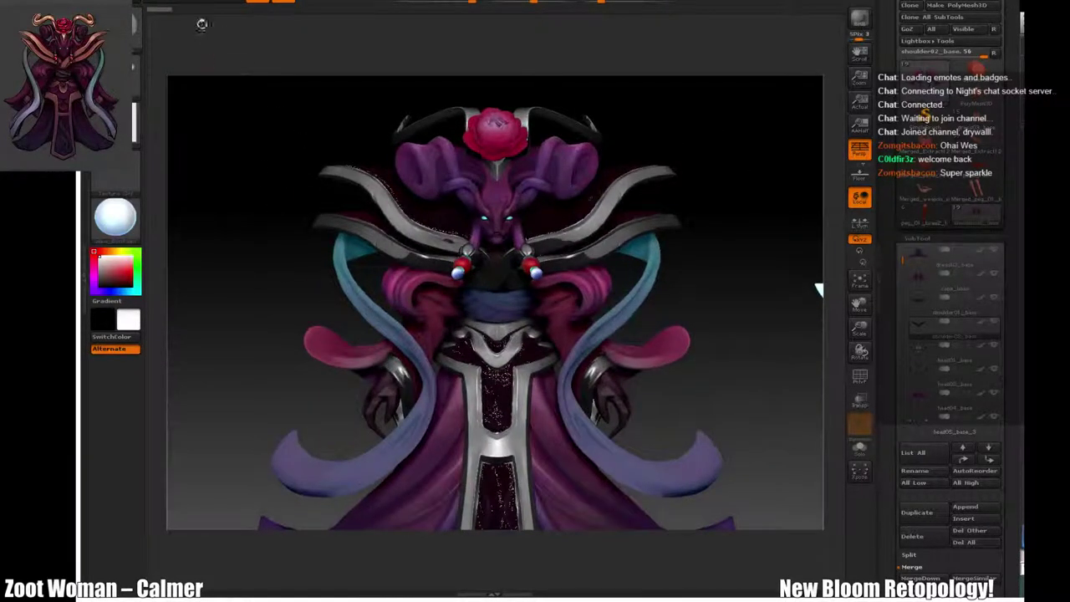
left_click(154, 1)
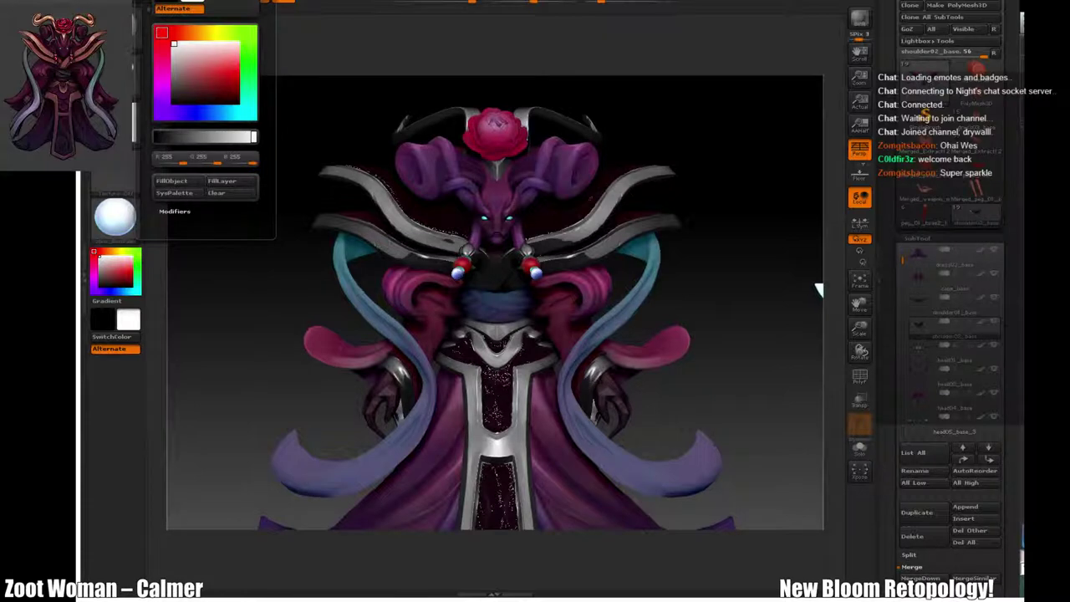
left_click(173, 181)
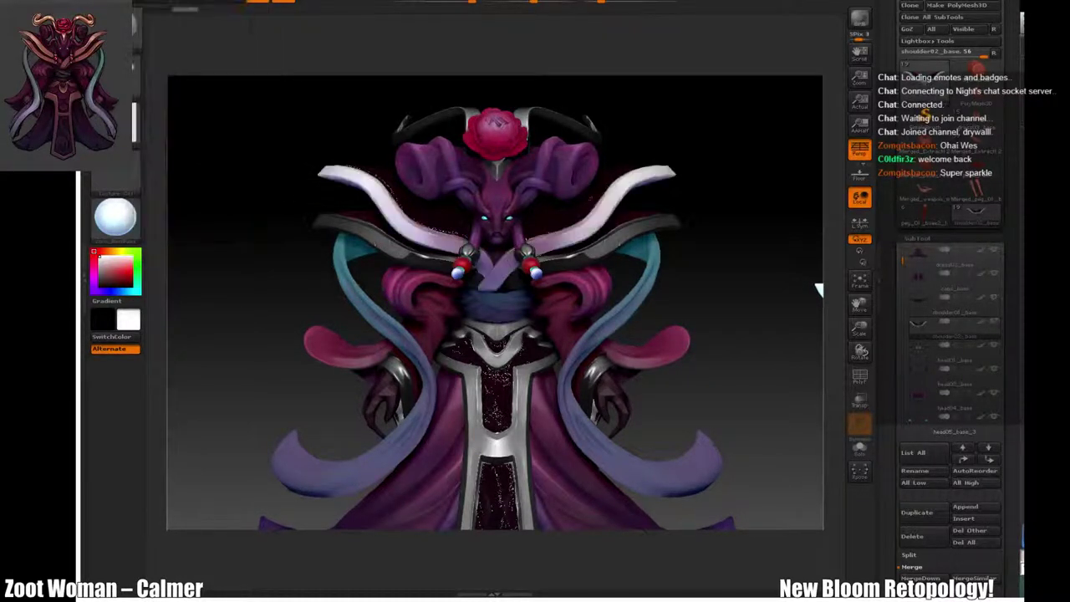
left_click_drag(188, 101, 210, 167)
key("ctrl+z")
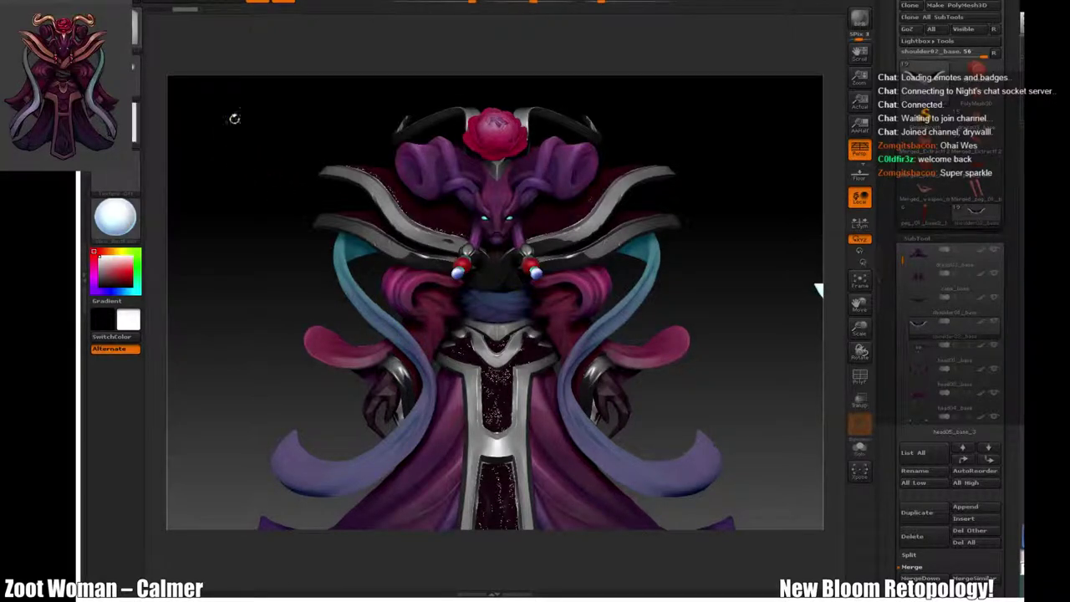
Step: Fill the red fabric of shoulder02_base with the pale-blue zbro paint material and its trim with gw_worn_gold
mouse_move(160, 0)
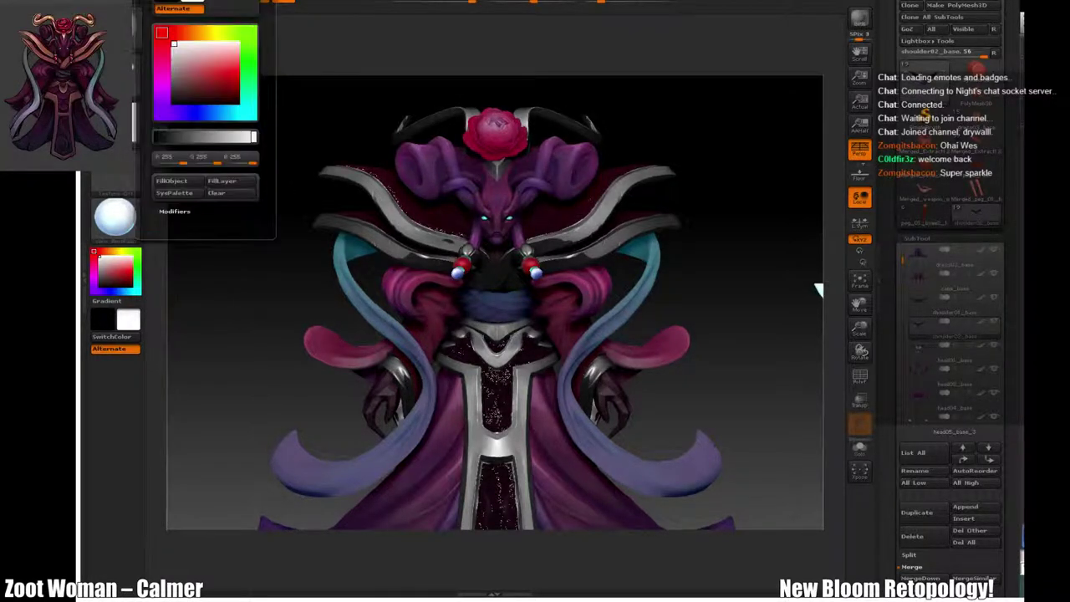
left_click(172, 181)
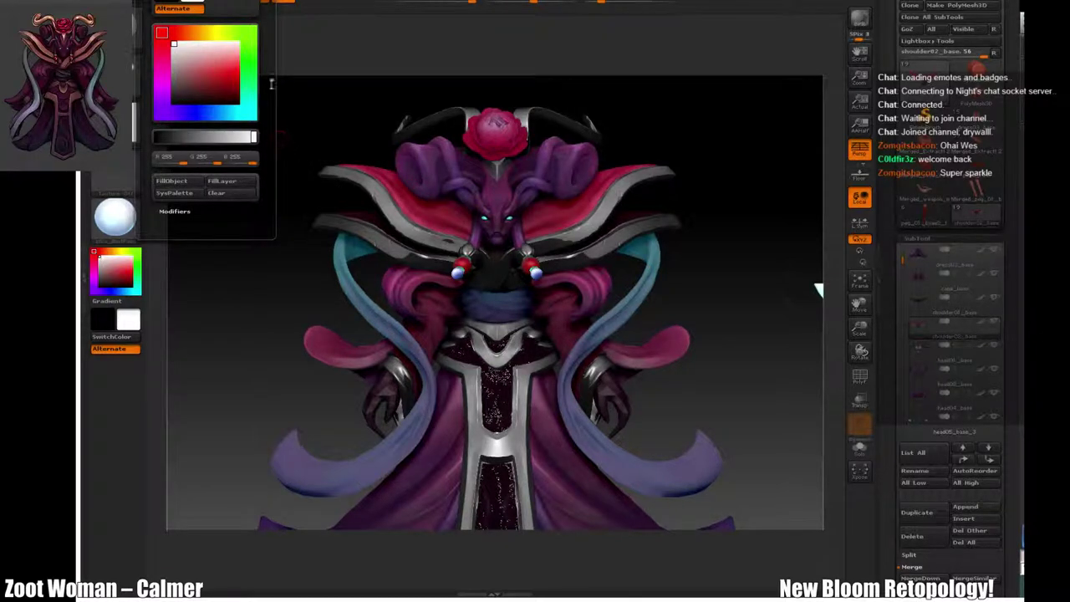
left_click(136, 235)
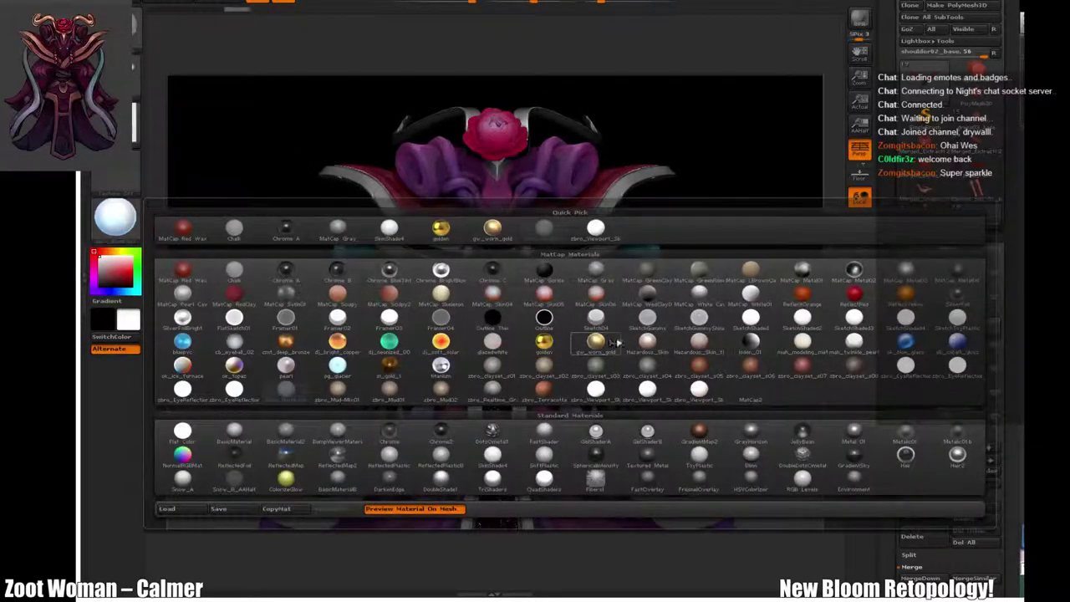
left_click(595, 343)
left_click(221, 7)
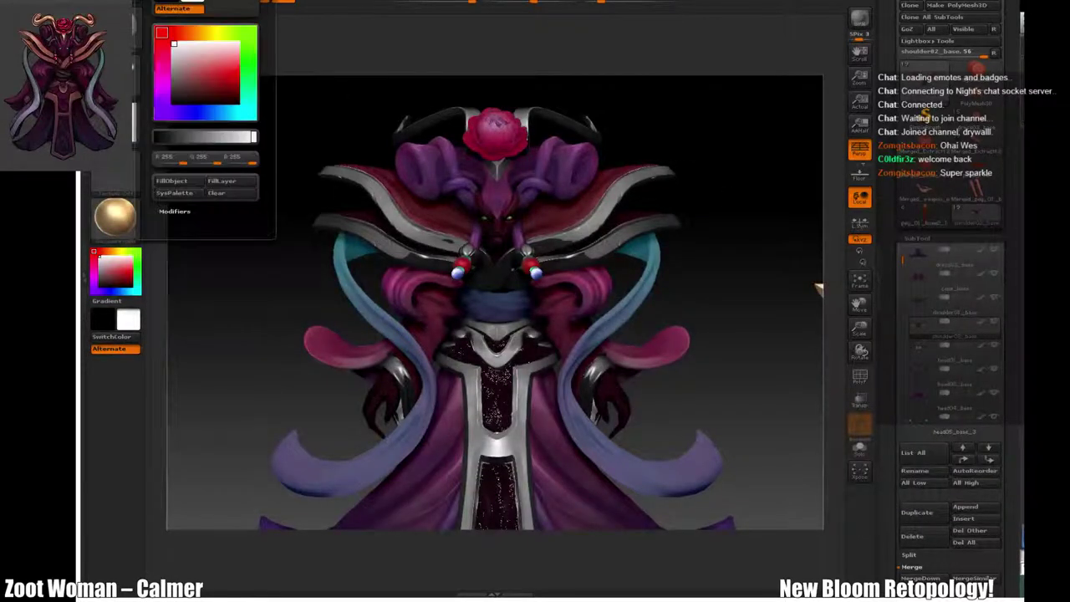
left_click(173, 181)
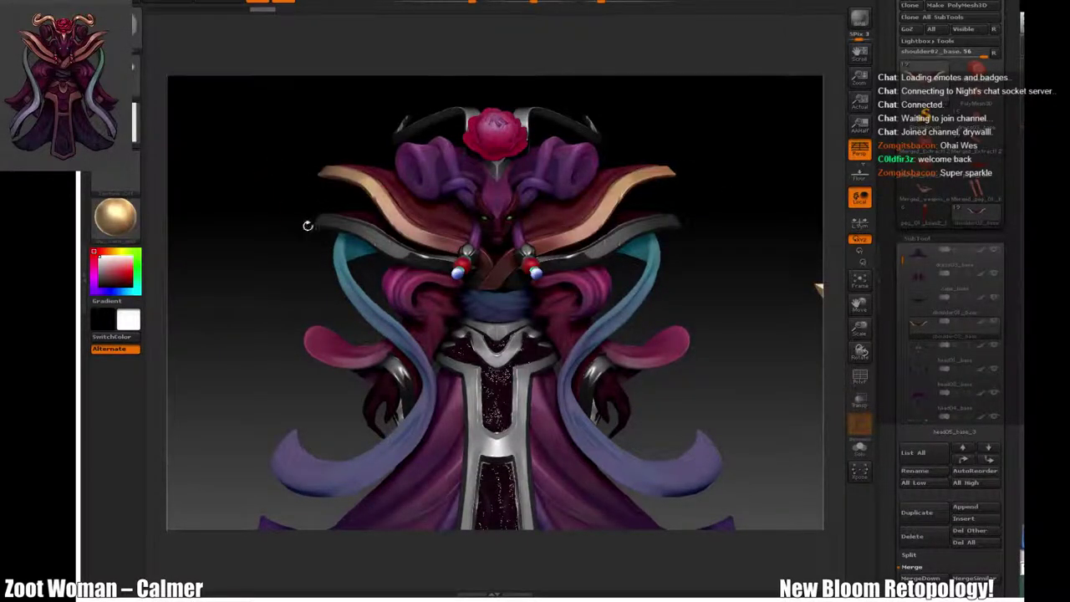
Step: Set the pale-blue zbro paint matcap as the active material and fill the shoulder01_base subtool's unmasked area with it
left_click(376, 224, "alt")
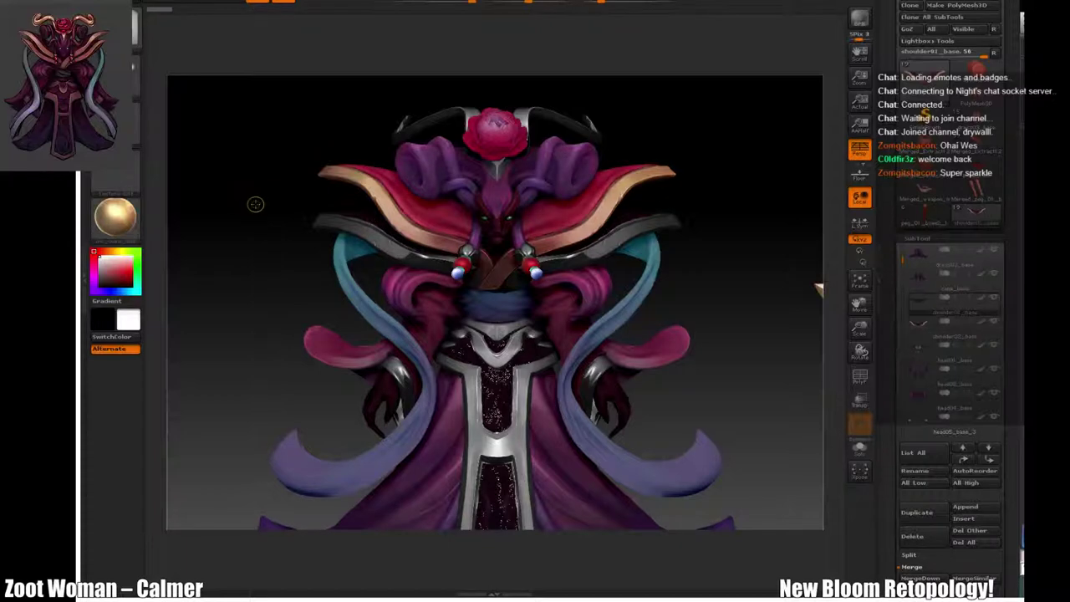
left_click(126, 216)
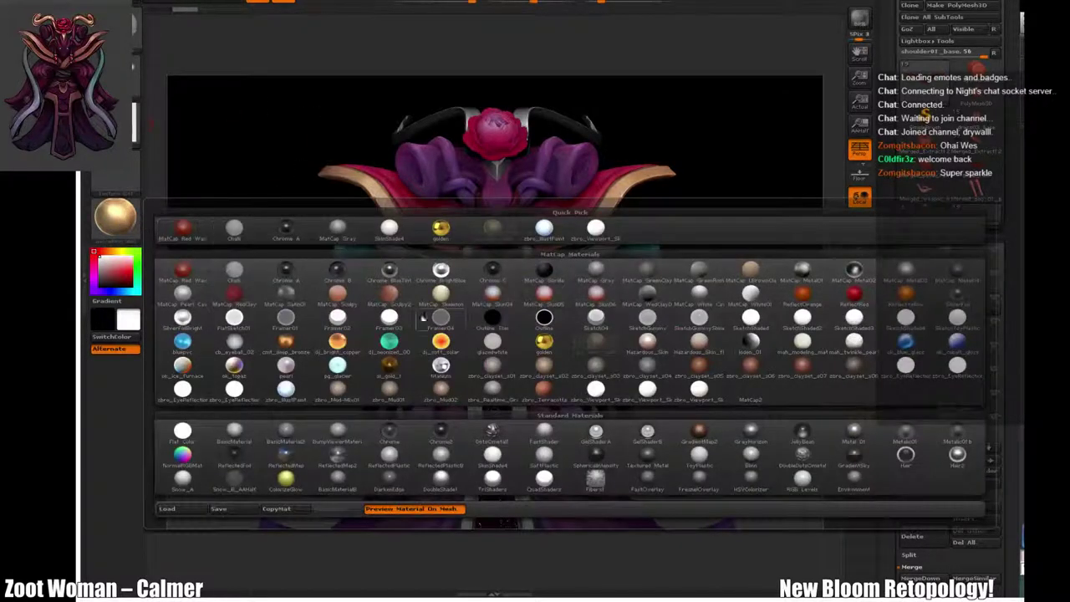
left_click(299, 393)
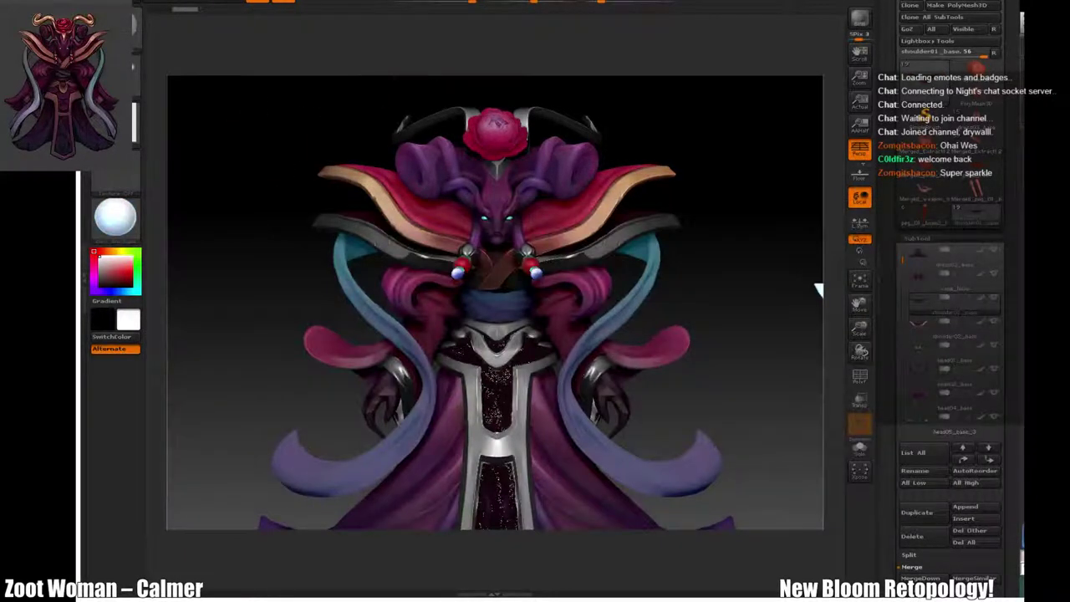
mouse_move(201, 1)
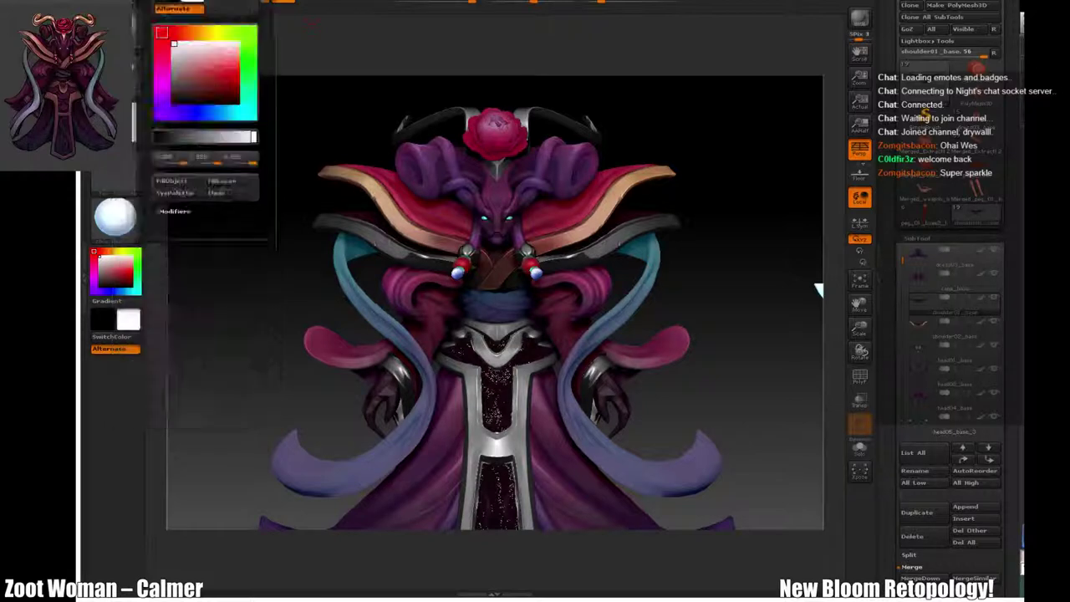
left_click(186, 182)
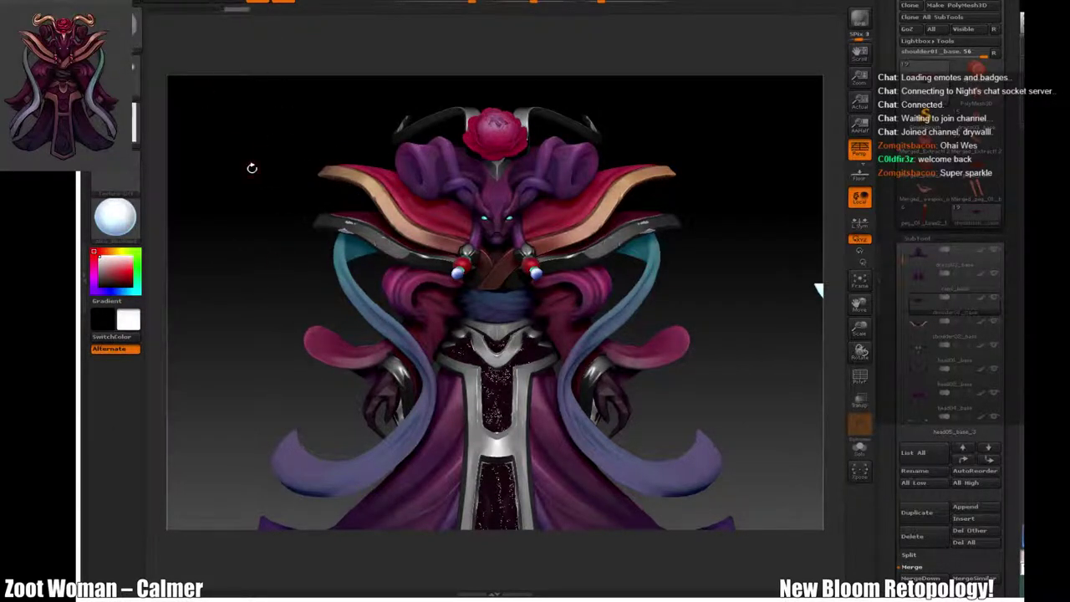
mouse_move(252, 168)
left_mouse_down()
mouse_move(313, 178)
mouse_move(255, 170)
left_mouse_up()
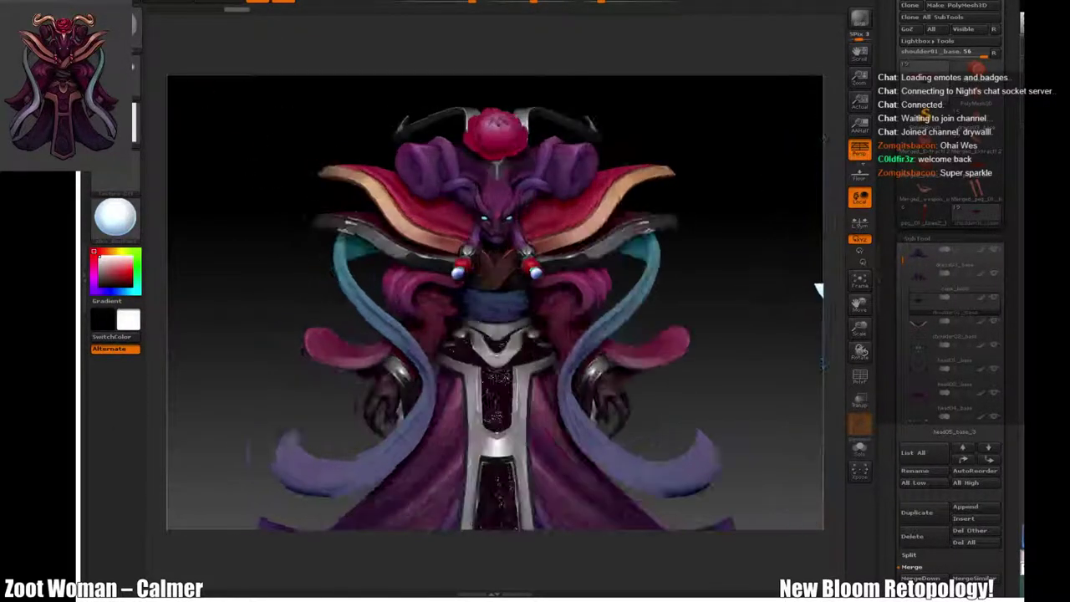
Step: Fill the trim of the lower collar, shoulder01_base, with the gw_worn_gold material and frame the whole model
left_click(114, 218)
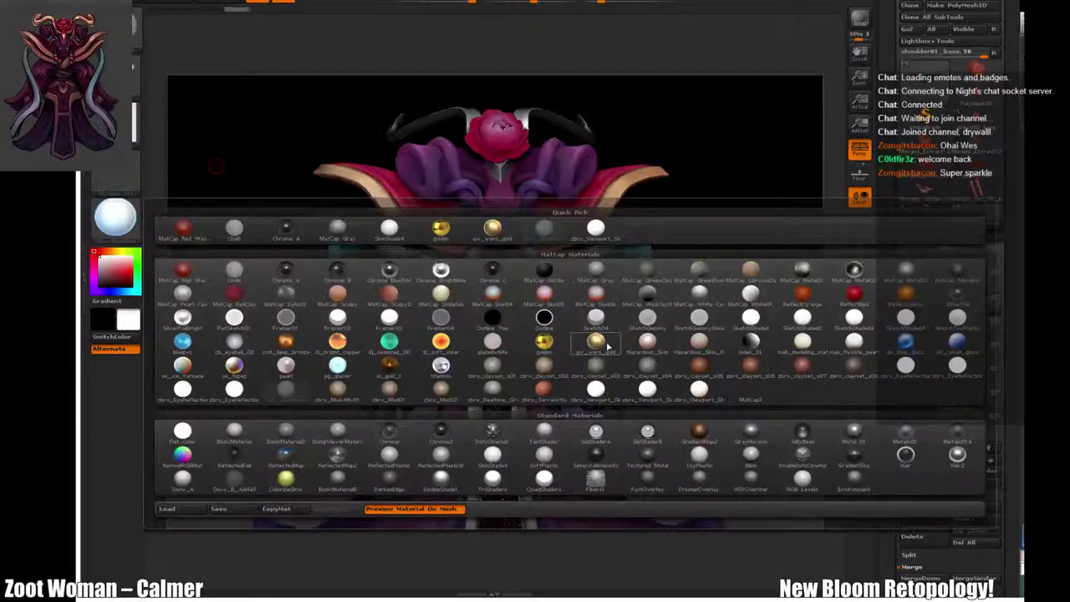
left_click(543, 341)
left_click(191, 1)
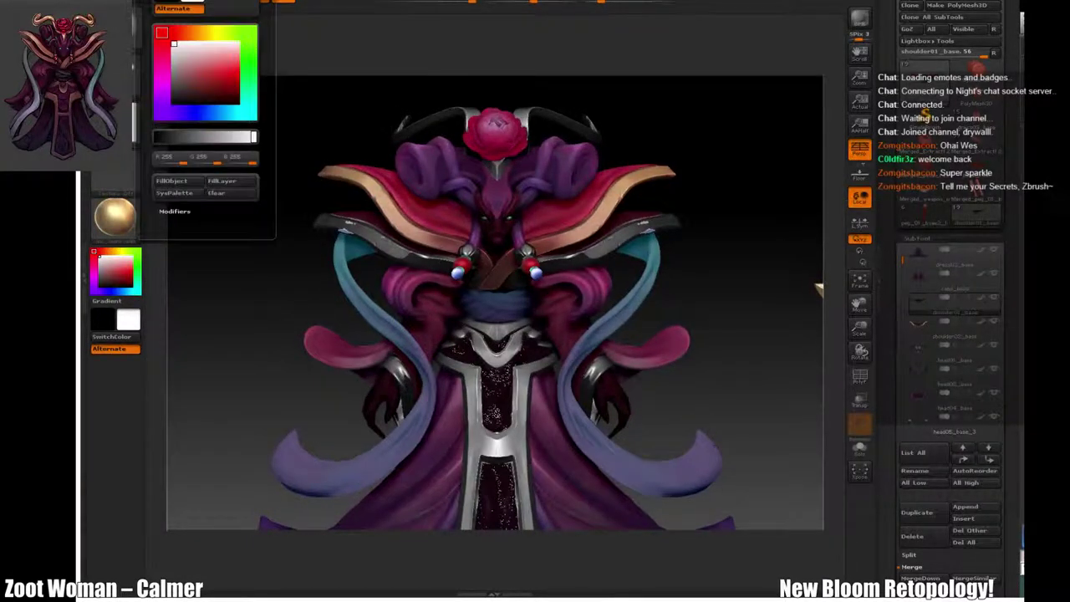
left_click(173, 181)
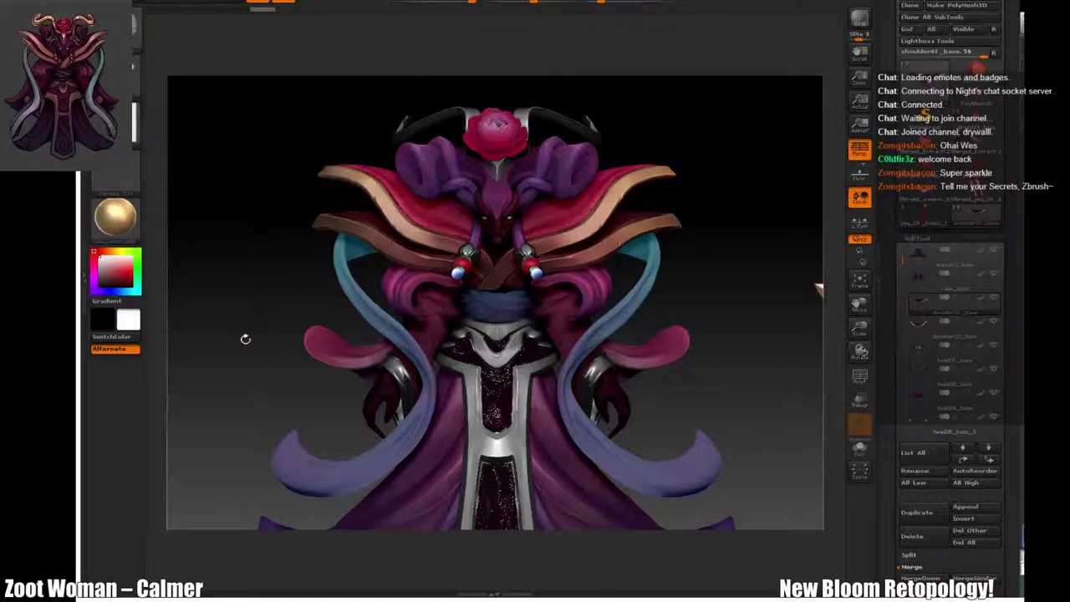
key("ctrl+z")
key("f")
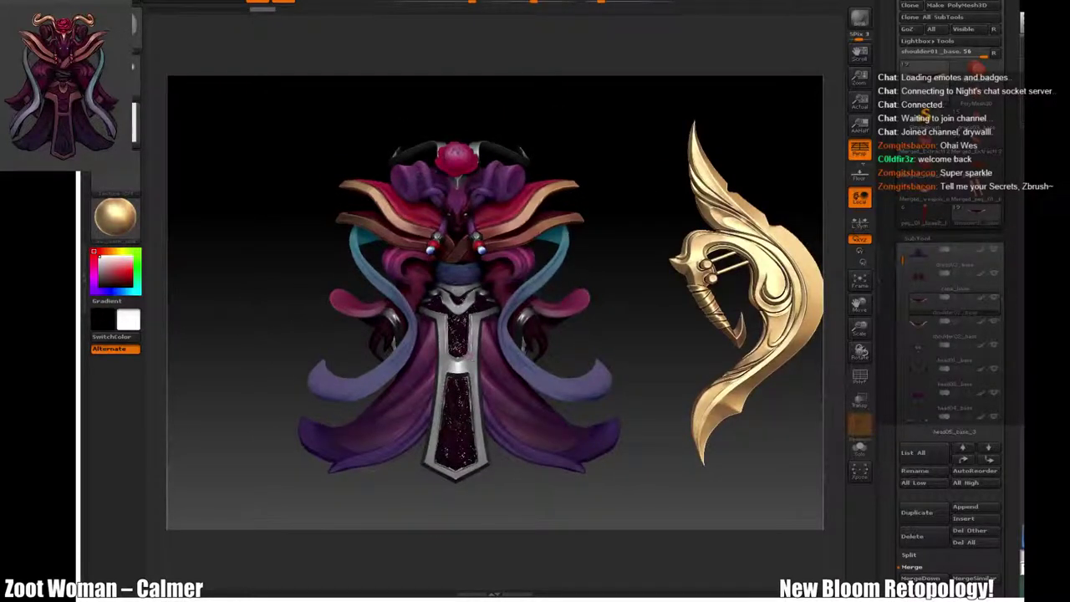
Step: Invert the mask on the PM3D_dress01_base1 subtool and fill its silver trim with the active gold material
left_click(462, 357, "alt")
left_click_drag(265, 277, 262, 280, "ctrl")
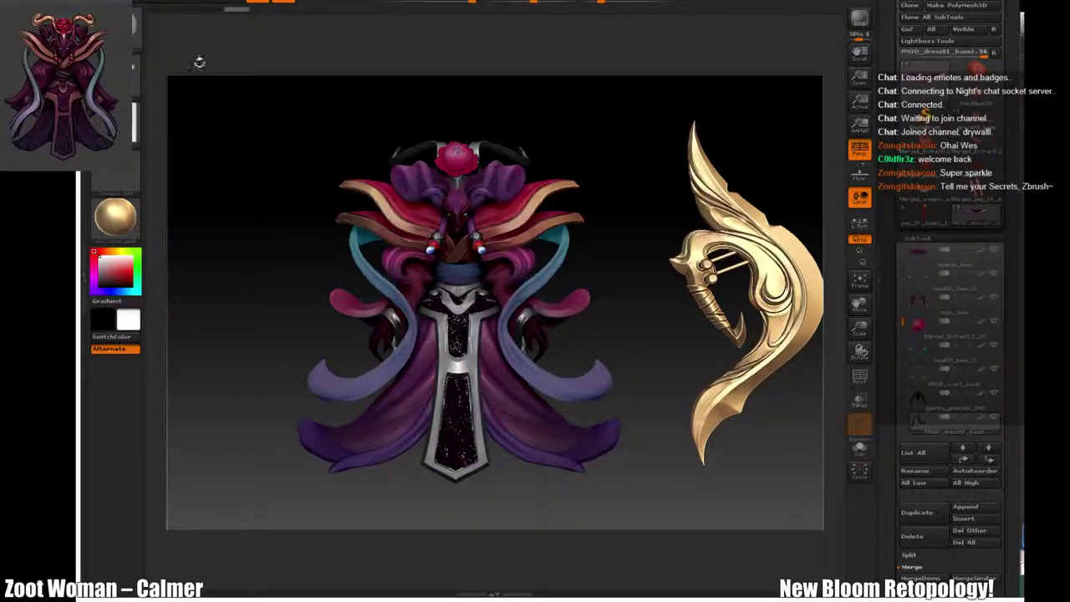
left_click(162, 2)
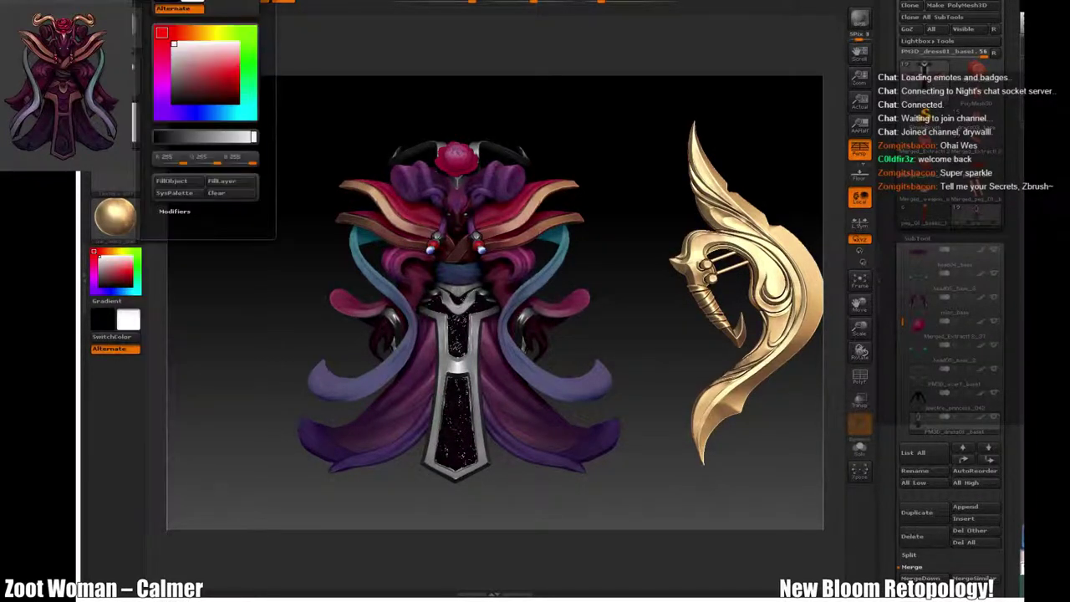
left_click(178, 185)
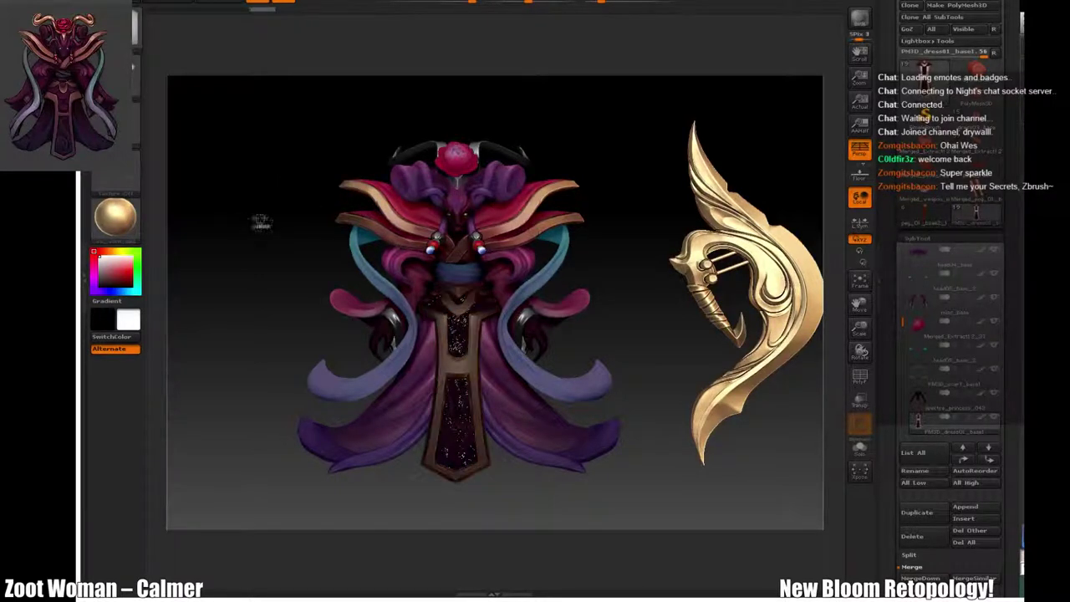
Step: Fill the sparkly cloth panels of PM3D_dress01_base1 with the pale-blue zbro paint material, leaving the gold trim untouched
left_click(114, 216)
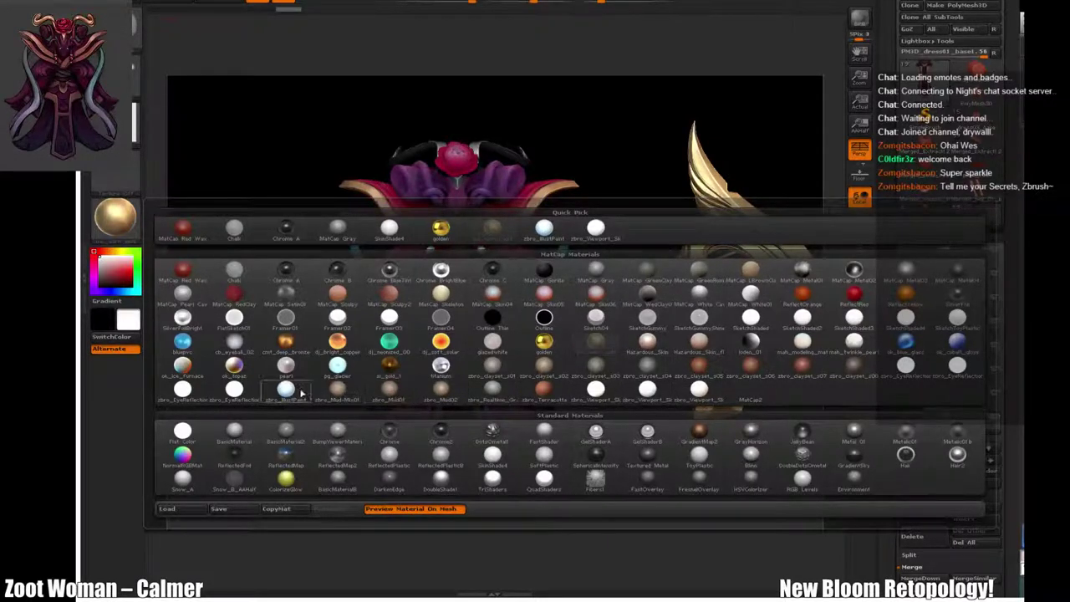
left_click(296, 392)
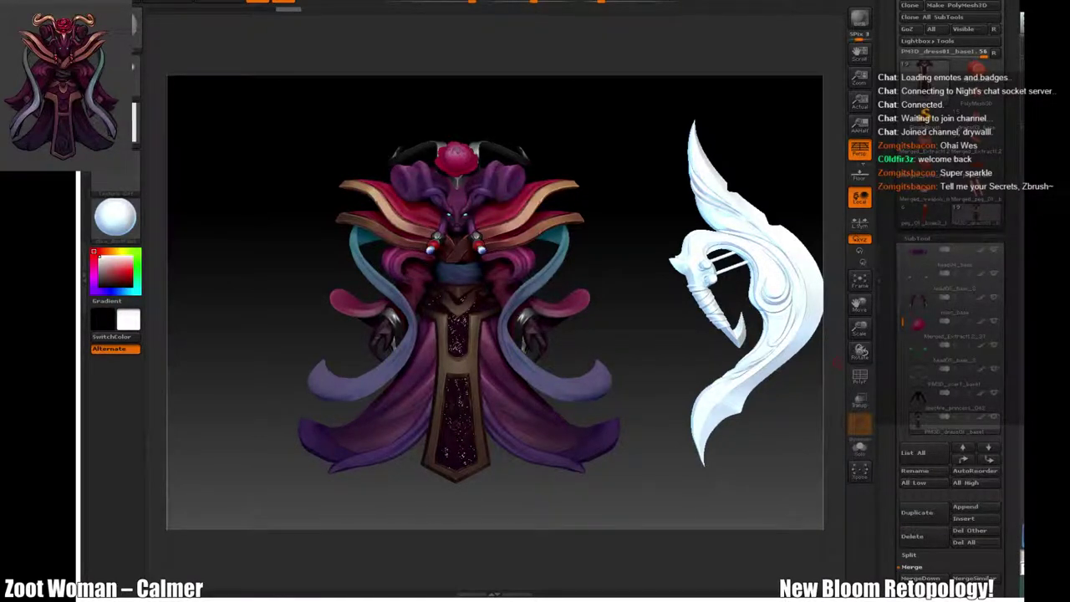
left_click(201, 2)
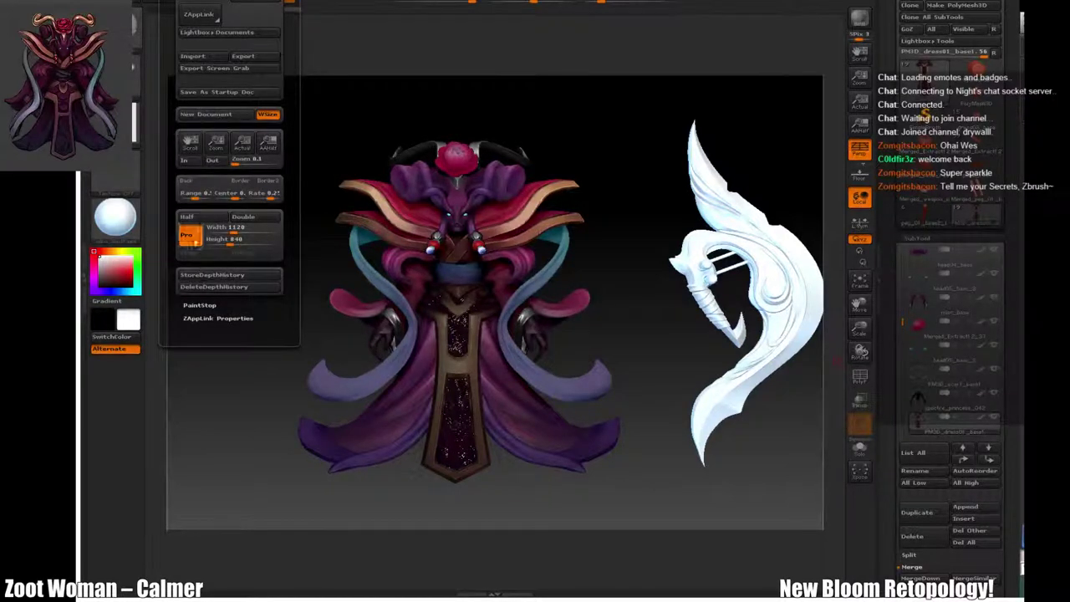
left_click(191, 2)
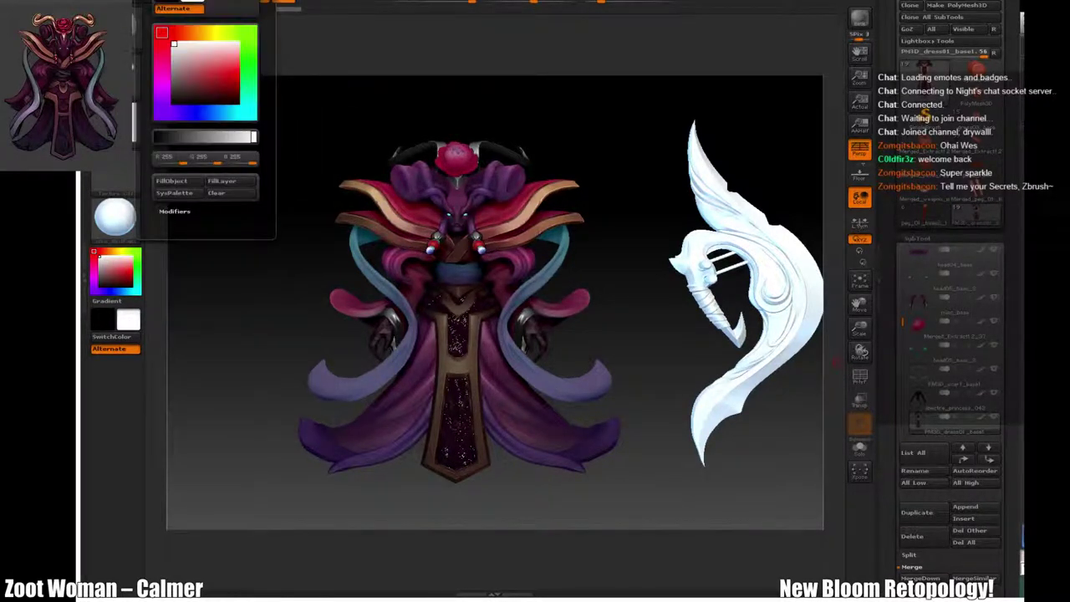
left_click(171, 181)
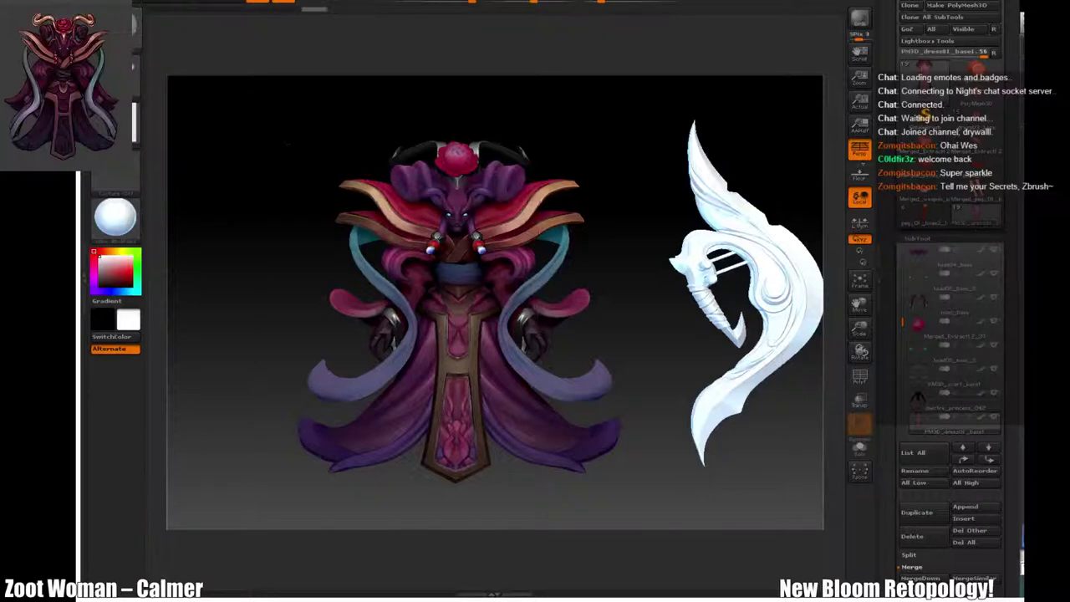
Step: Fill the merged subtool with the active pale-blue material
left_click_drag(261, 160, 428, 170)
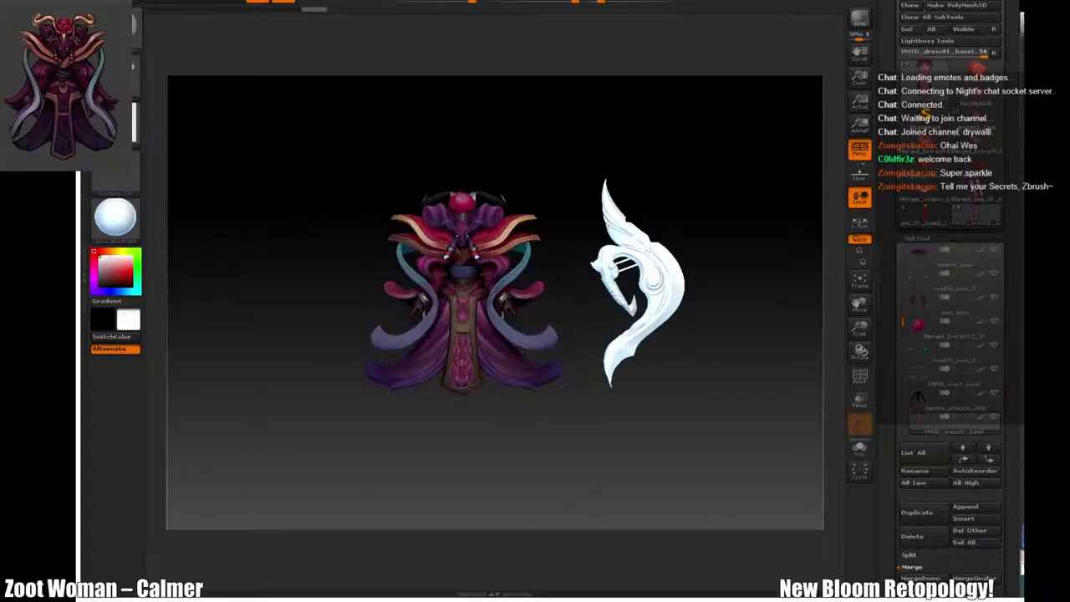
left_click(461, 326, "alt")
mouse_move(159, 3)
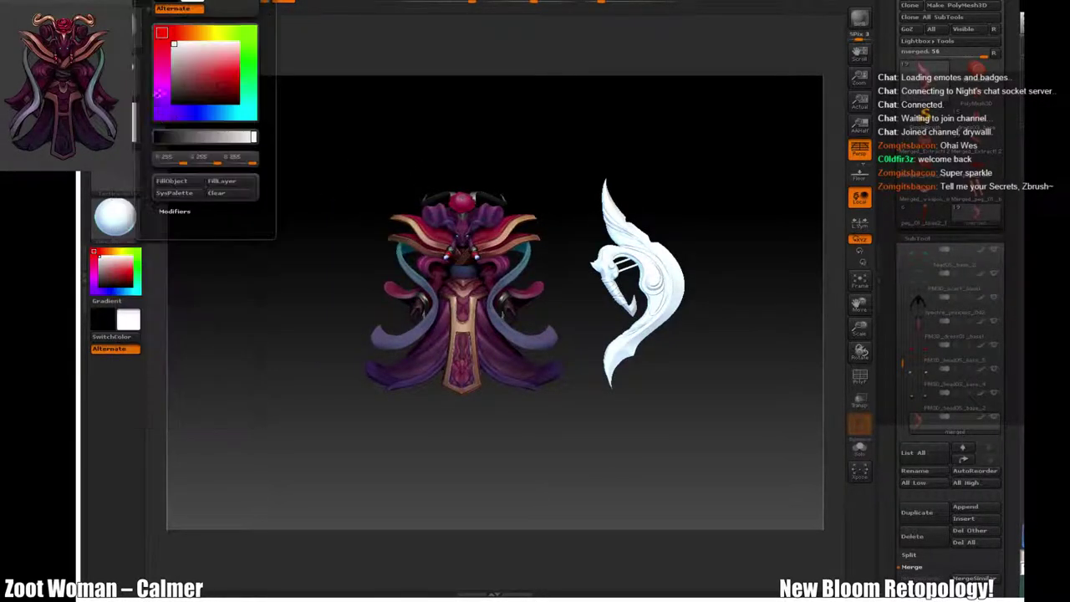
left_click(174, 182)
Step: Fill the head01_base horns subtool with the gw_worn_gold material
left_click_drag(549, 156, 473, 231)
left_click(473, 231, "alt")
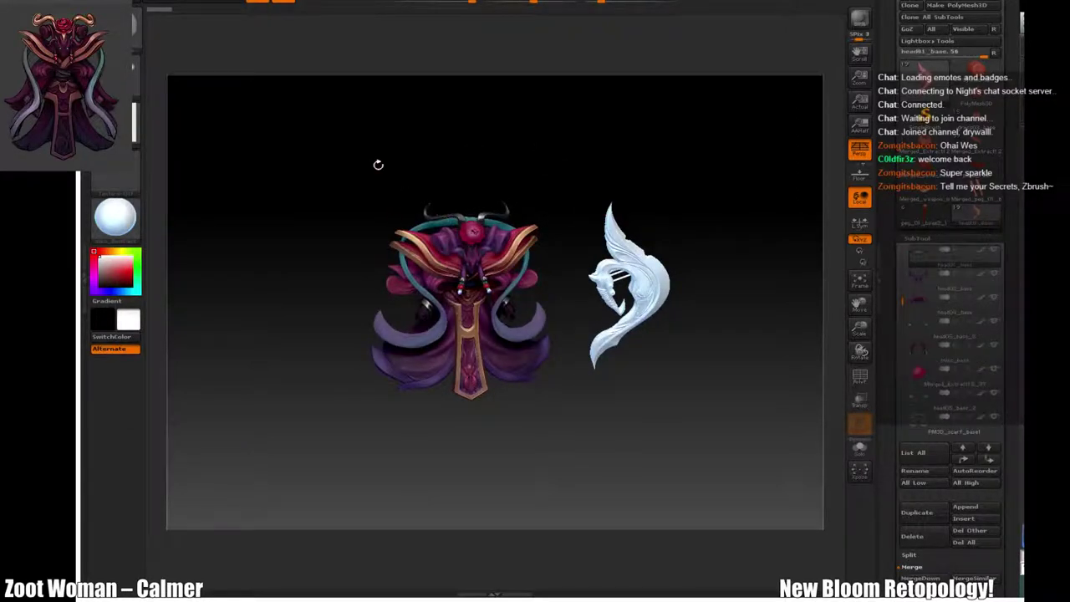
left_click_drag(377, 165, 368, 139)
left_click_drag(377, 181, 315, 158, "alt")
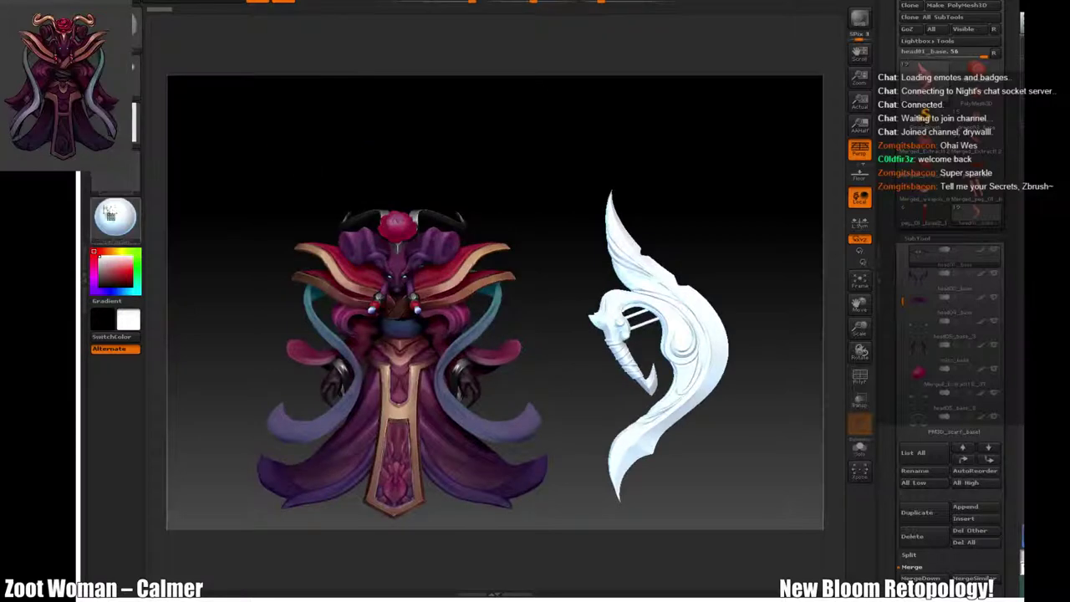
left_click_drag(248, 159, 285, 143, "alt")
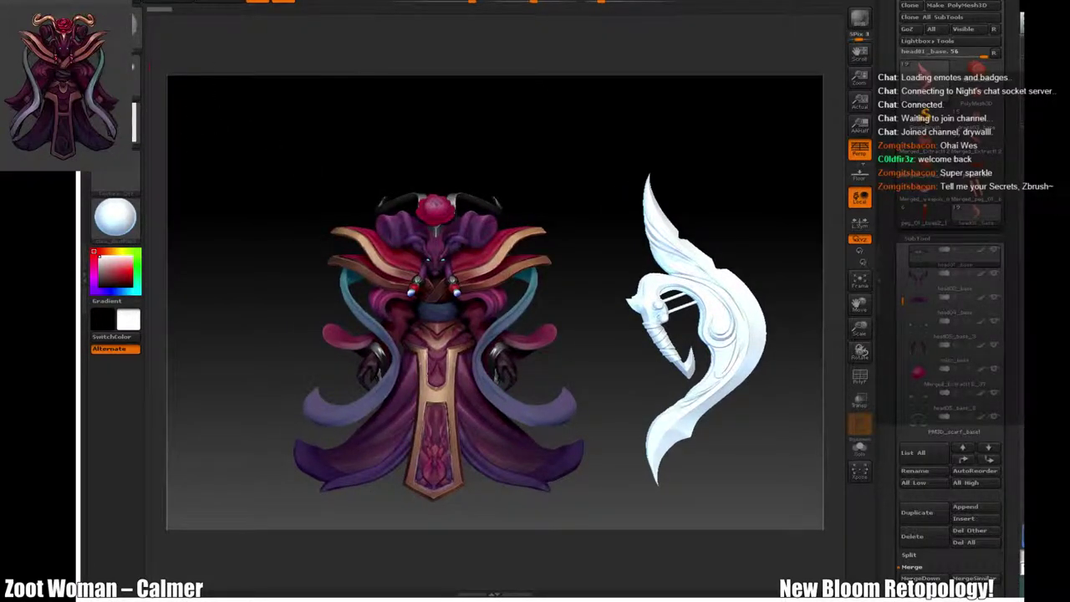
left_click(115, 218)
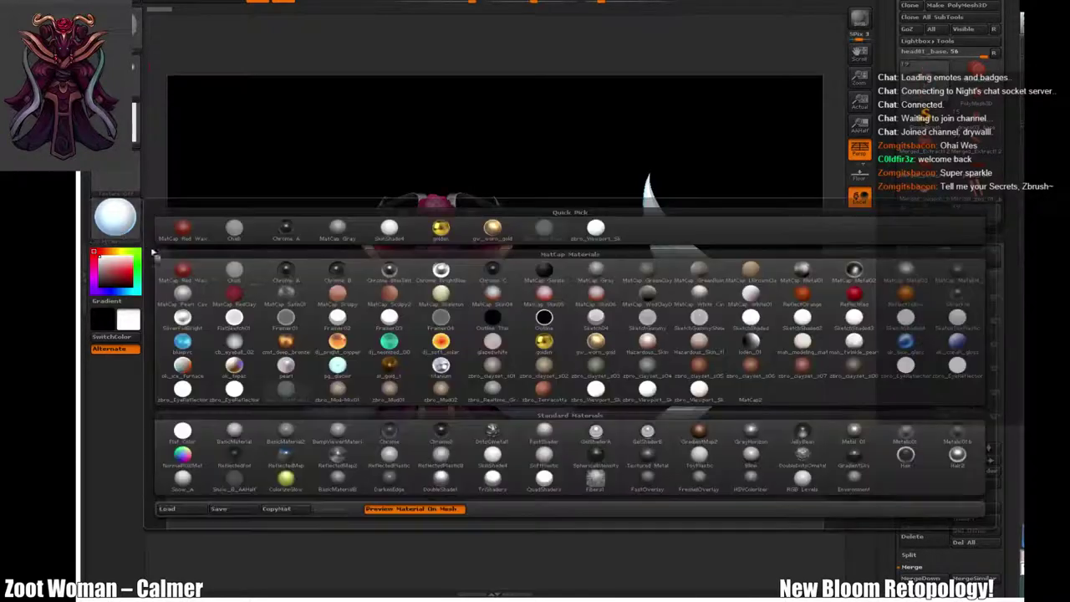
left_click(484, 234)
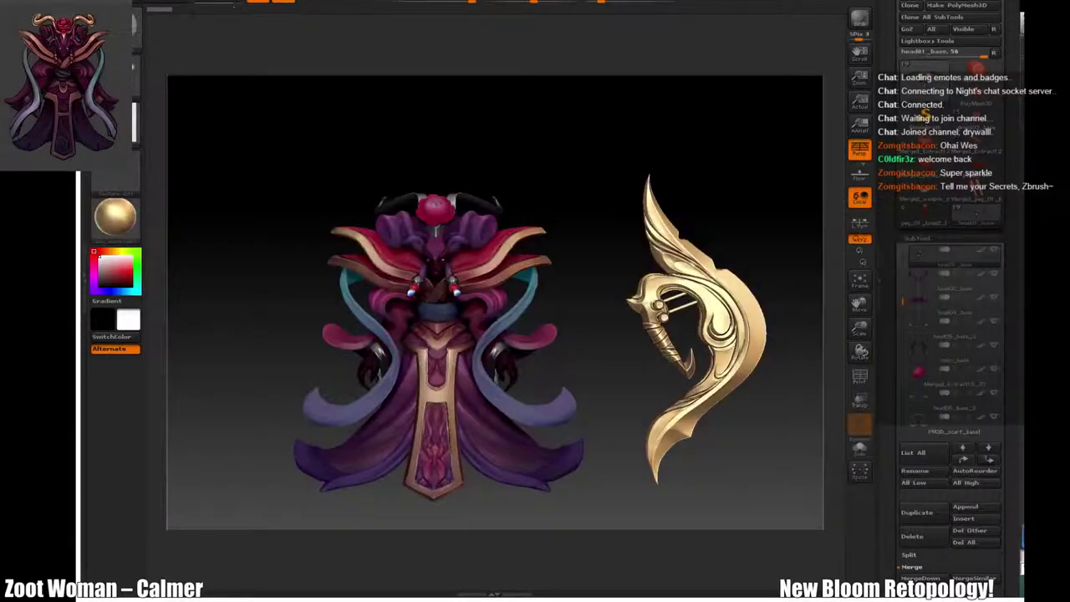
left_click(167, 2)
left_click(179, 182)
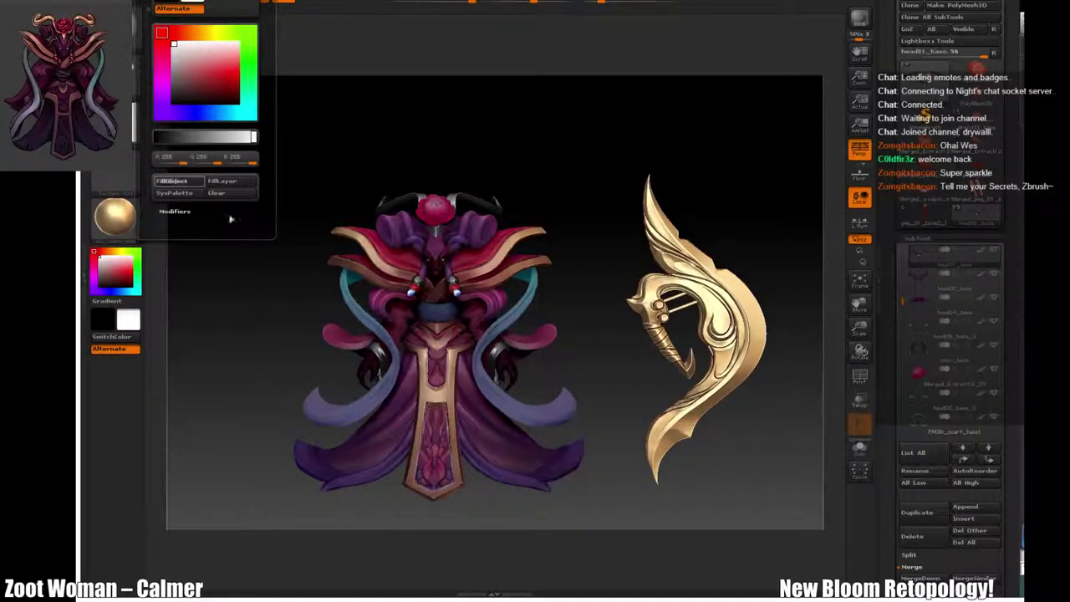
Step: Fill the PM3D_head05_base_2 ornaments at the ends of the hair strands with the active gold material
left_click_drag(517, 158, 510, 209)
left_click(435, 211, "alt")
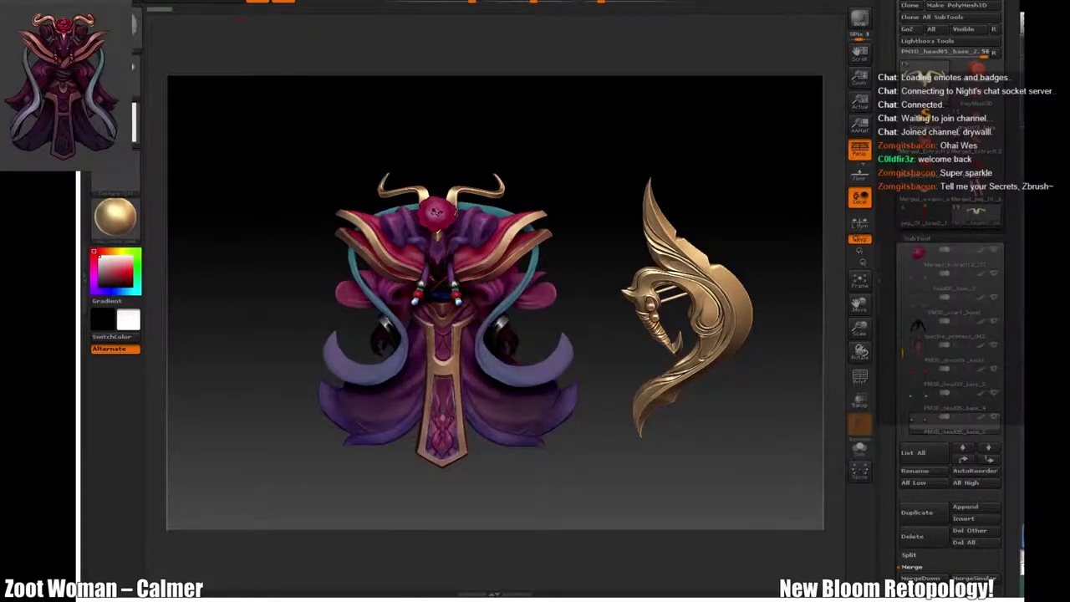
left_click(167, 1)
left_click(176, 180)
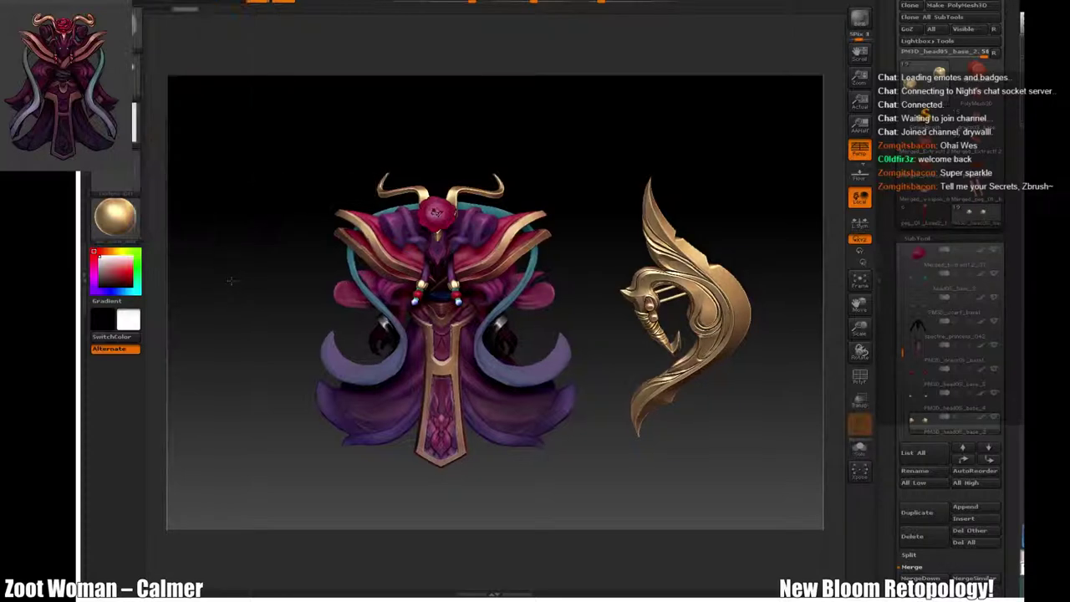
Step: Fill the green head05_base_2 rings directly beneath the gold strand ornaments with the Flat Color material
left_click_drag(232, 280, 228, 243)
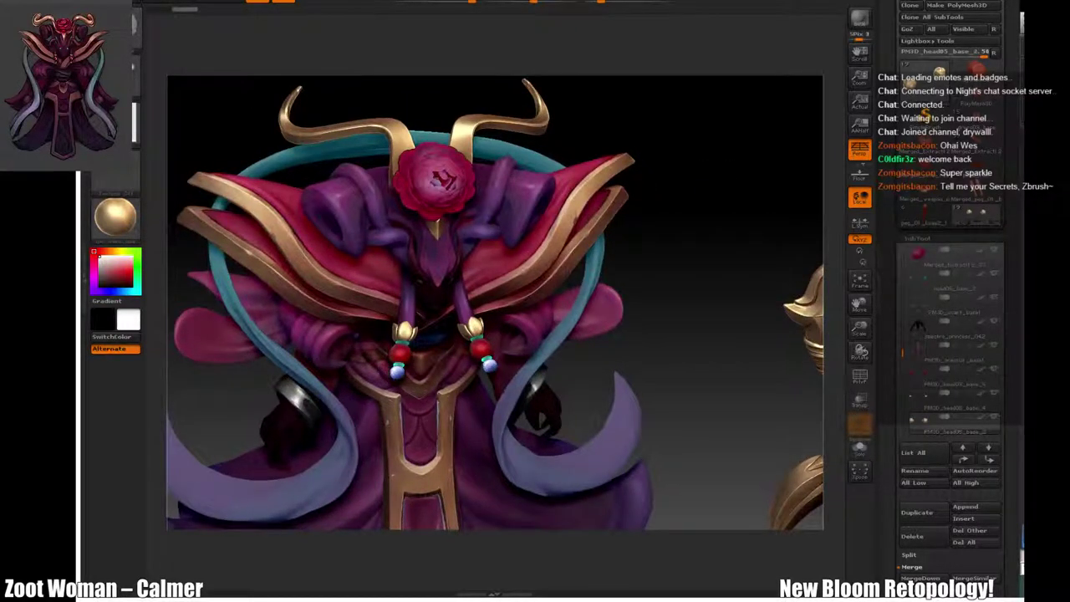
left_click(397, 372, "alt")
left_click_drag(242, 117, 227, 243, "alt")
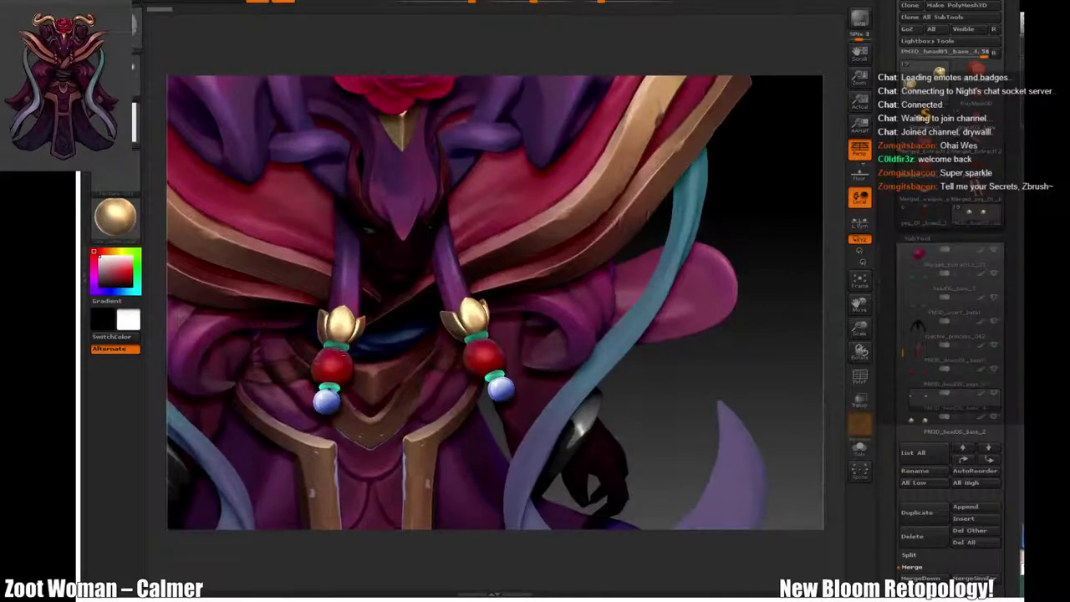
left_click(338, 343, "alt")
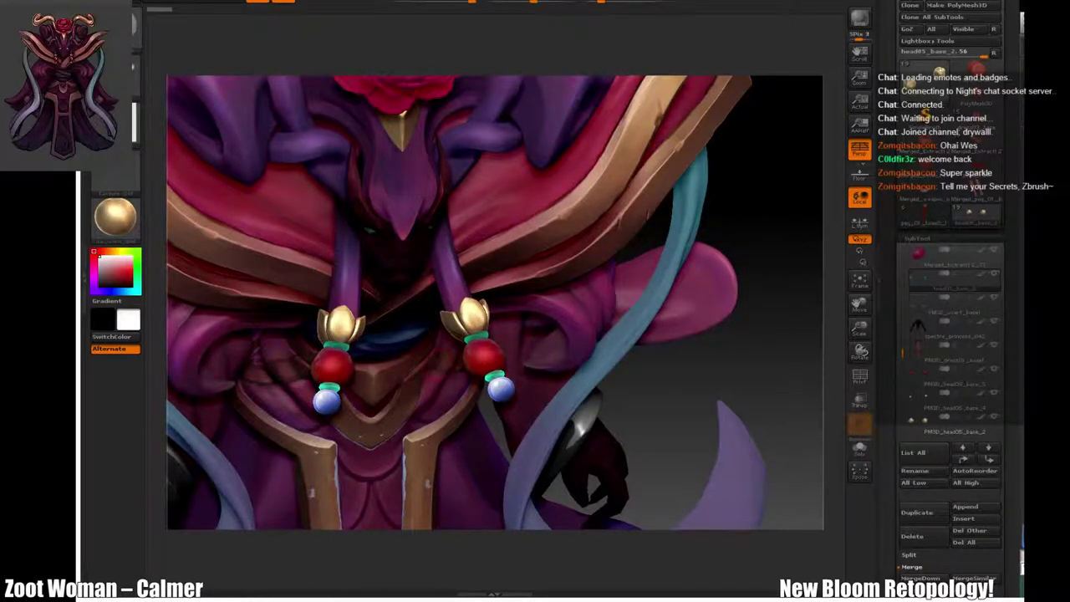
left_click(118, 223)
left_click(117, 219)
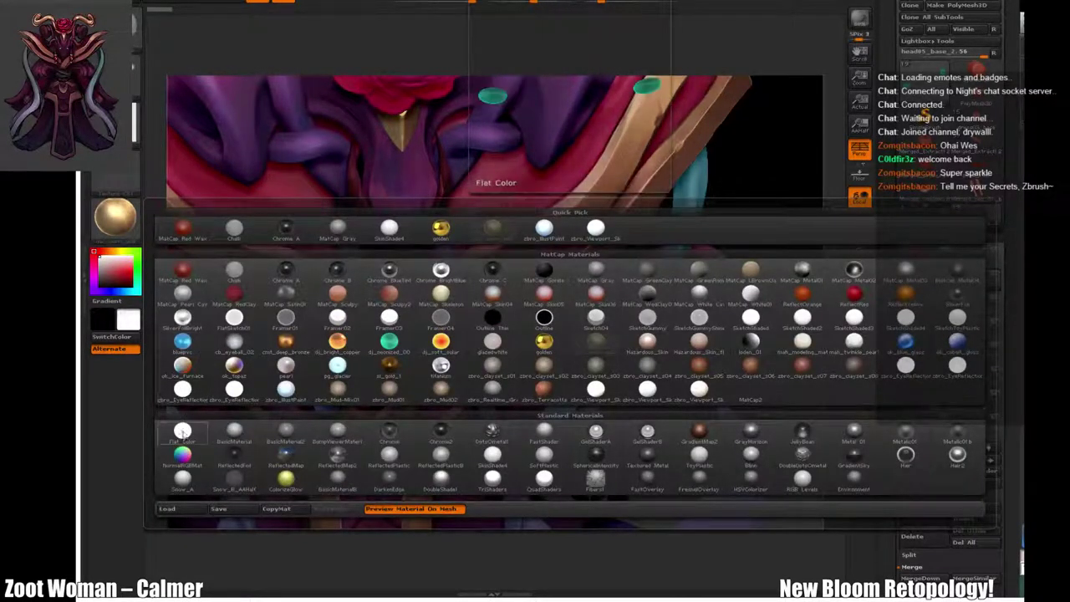
left_click(182, 430)
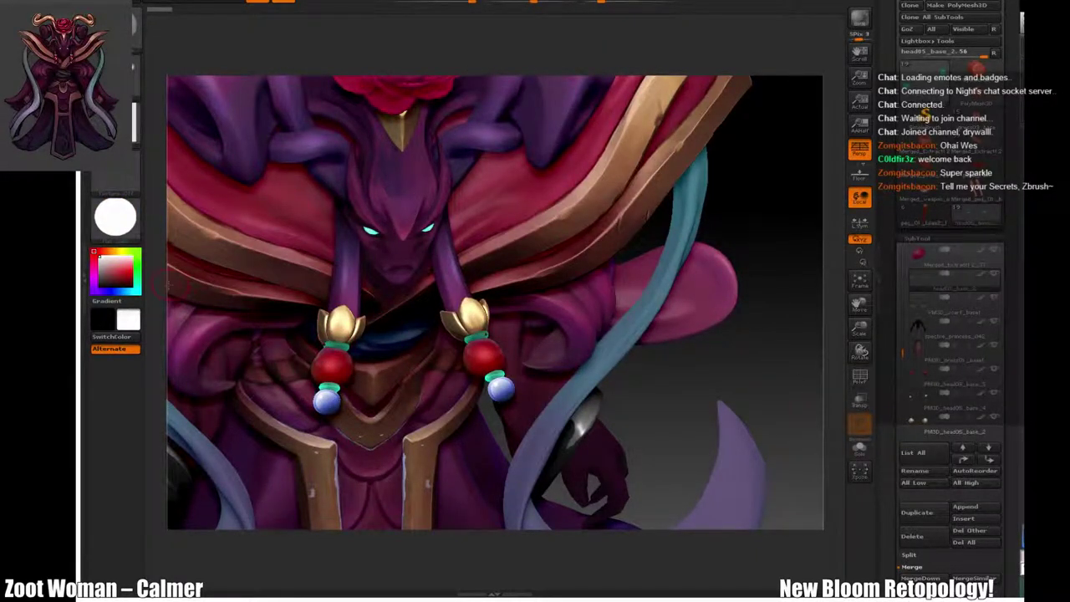
left_click(175, 5)
mouse_move(190, 2)
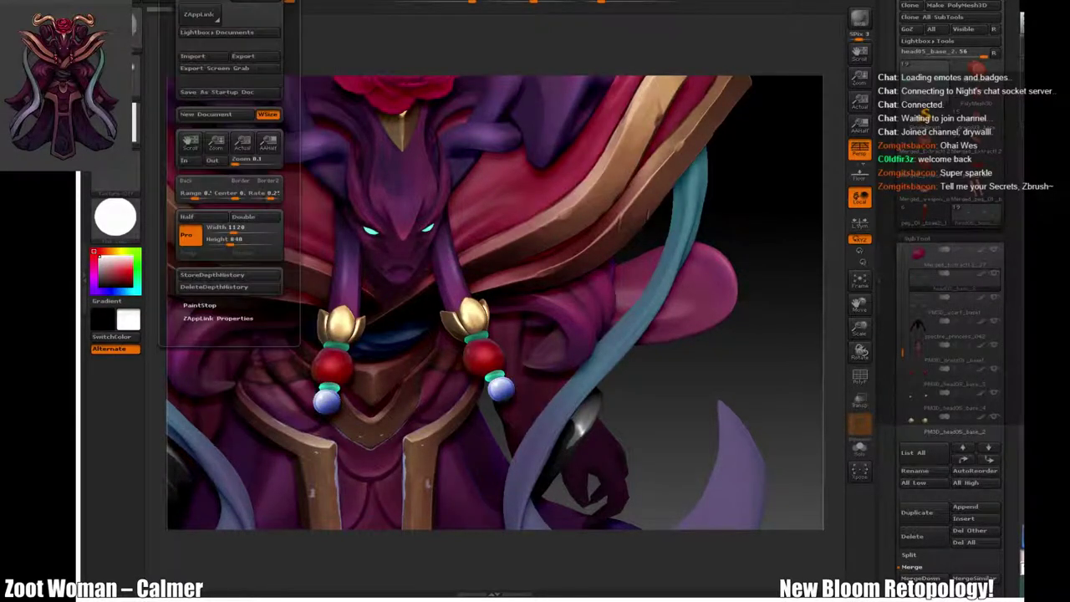
mouse_move(154, 1)
left_click(168, 185)
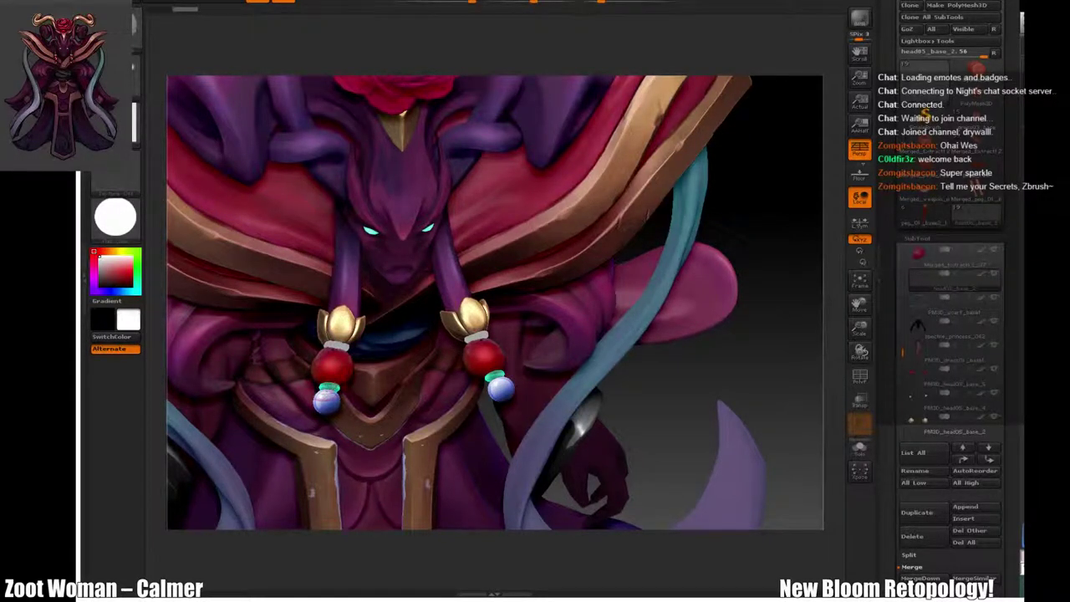
Step: Fill the head05_base_2 and head05_base_3 rings above and below the red beads with the cmt_deep_bronze material
left_click(326, 401, "alt")
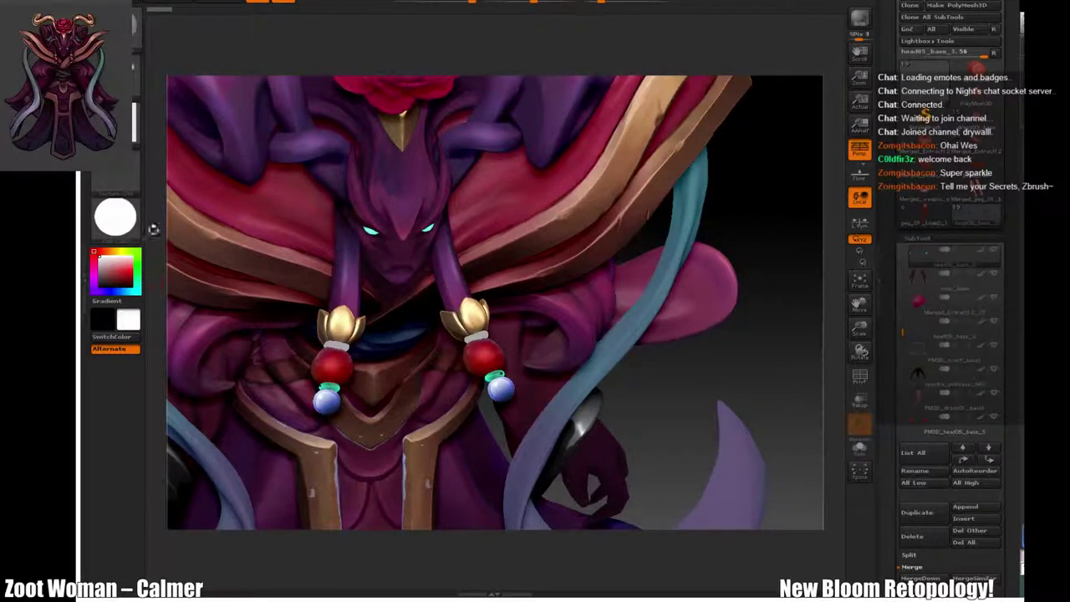
left_click(336, 345, "alt")
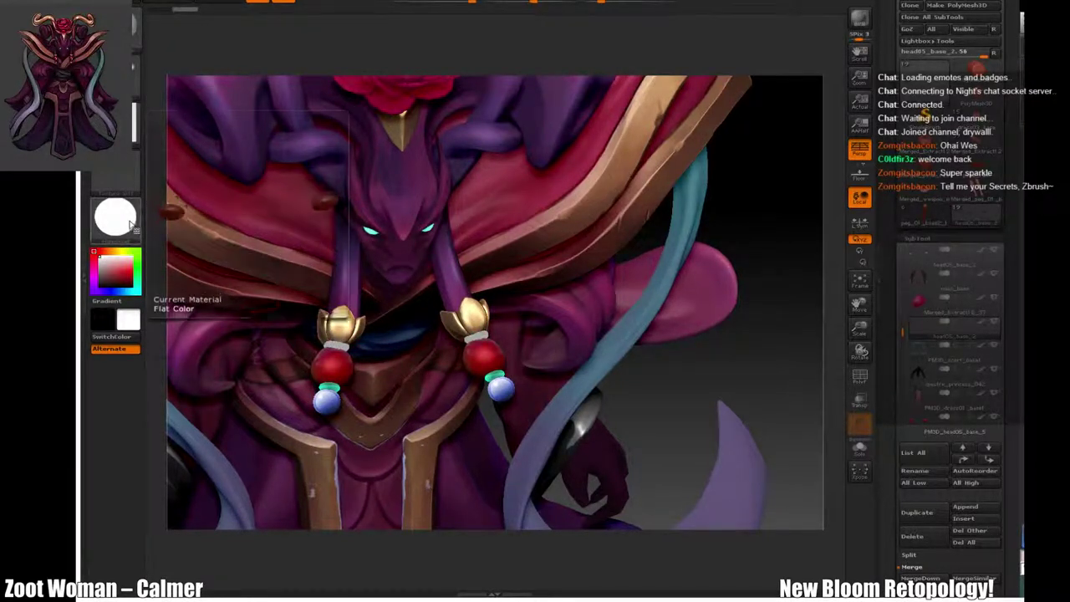
left_click_drag(342, 344, 332, 344)
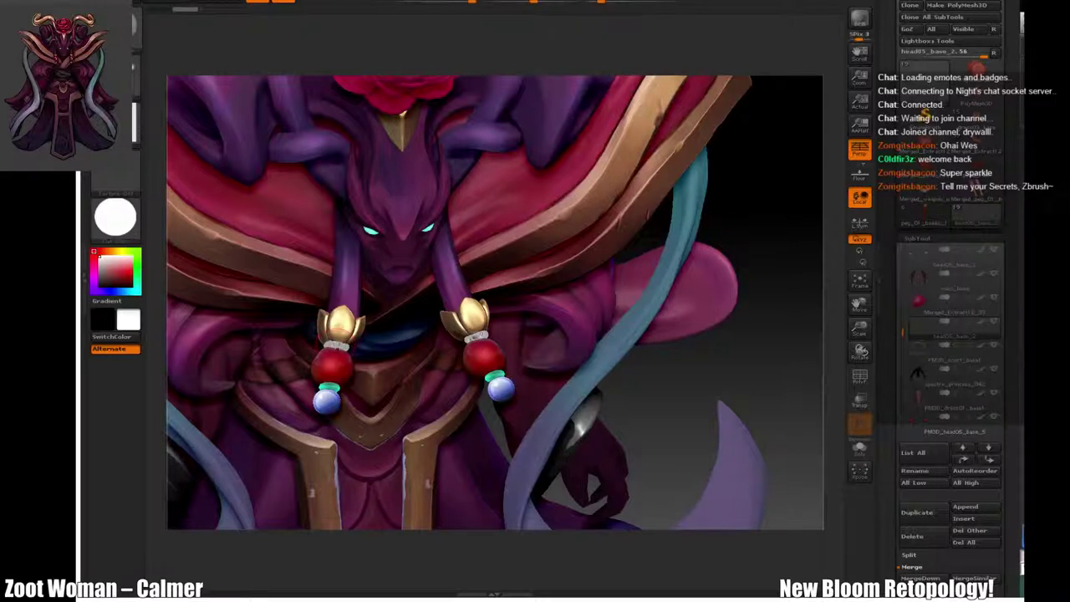
left_click(115, 217)
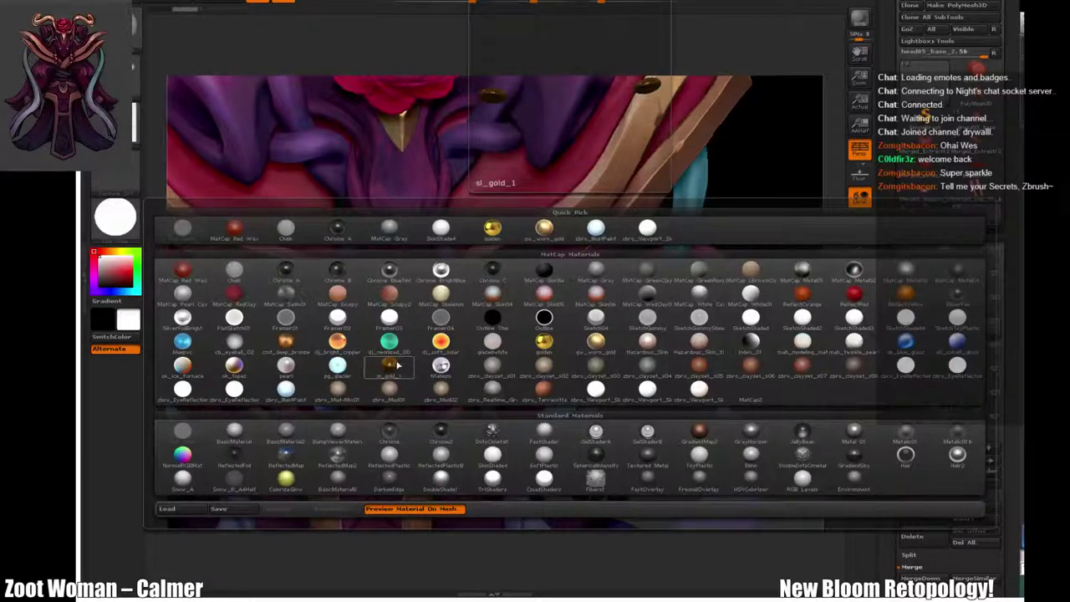
left_click(398, 365)
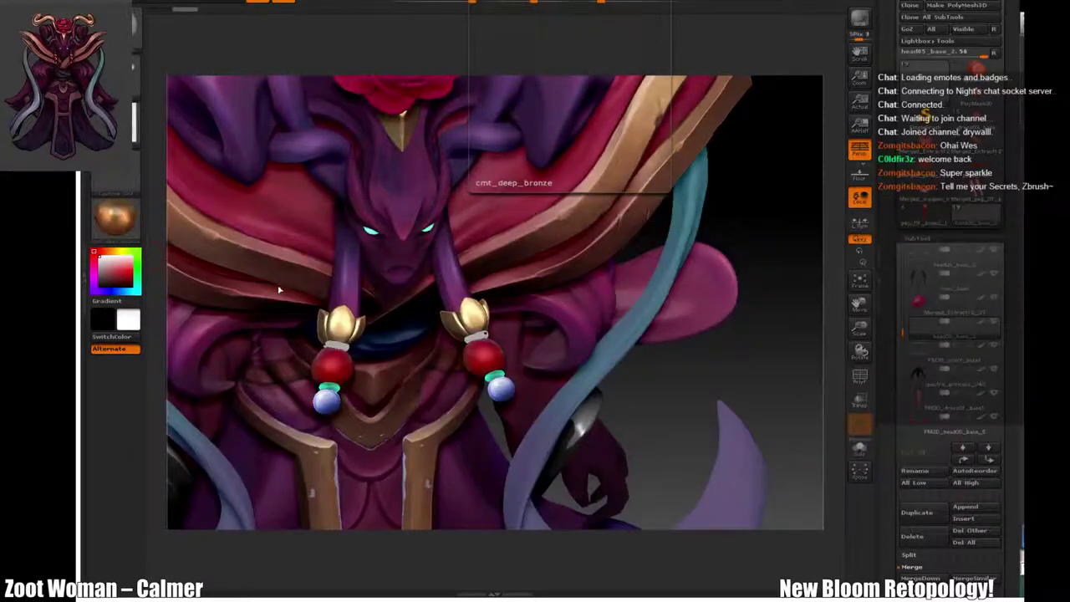
left_click(171, 2)
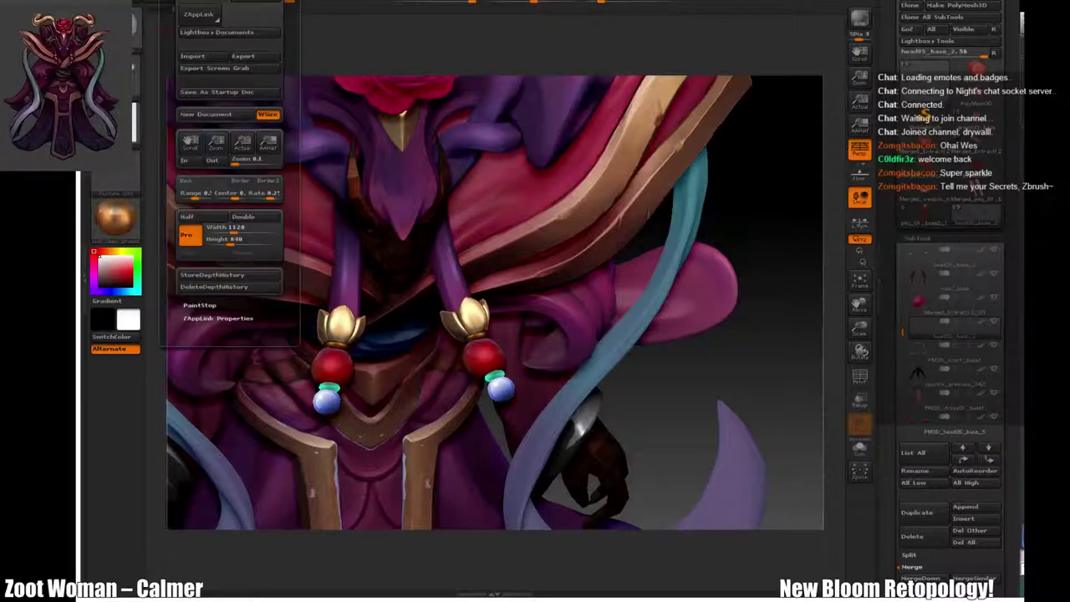
mouse_move(151, 2)
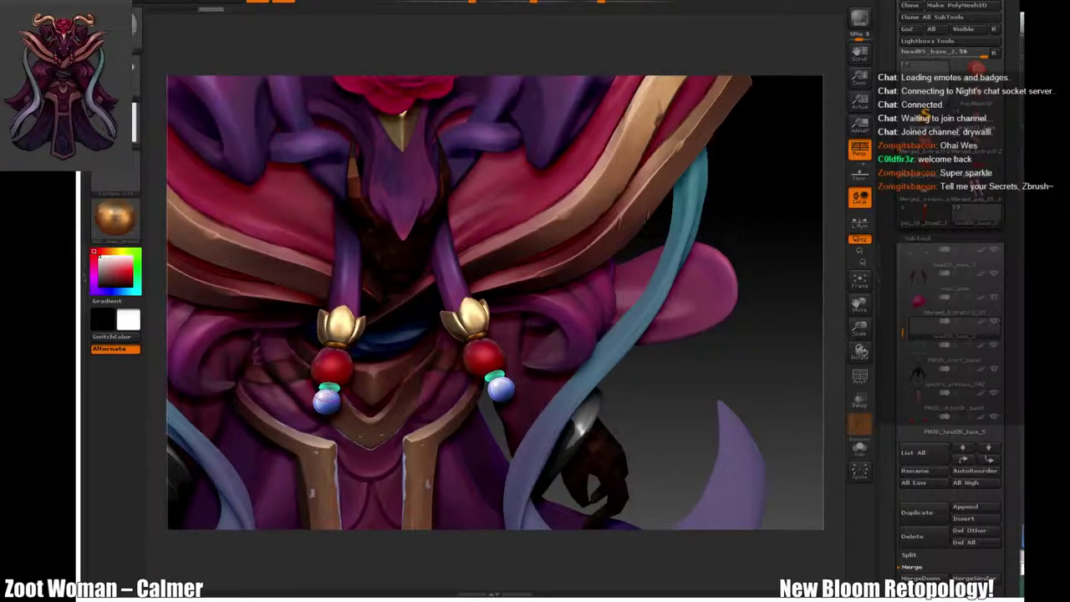
left_click(328, 387, "alt")
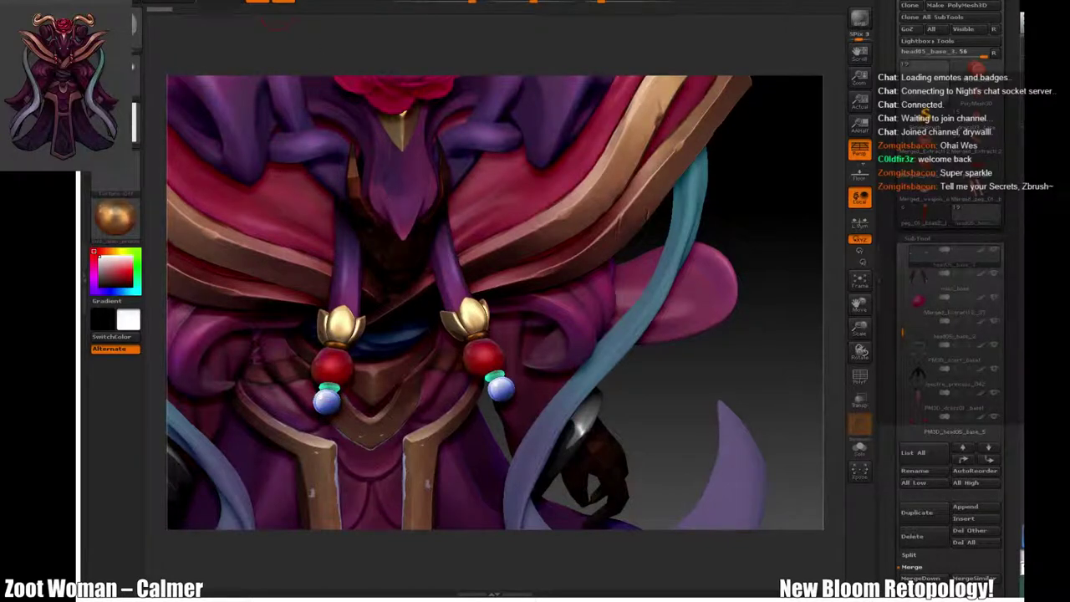
mouse_move(151, 1)
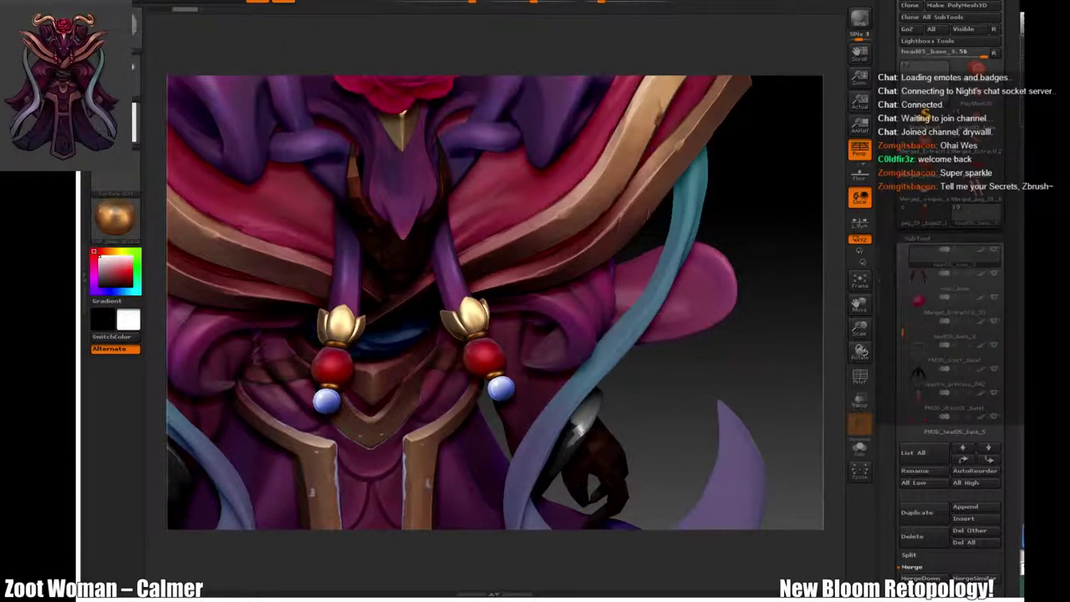
Step: Fill the small blue PM3D_head05_base_4 beads at the strand tips with the pearl material
left_click_drag(706, 285, 706, 239, "alt")
left_click(115, 219)
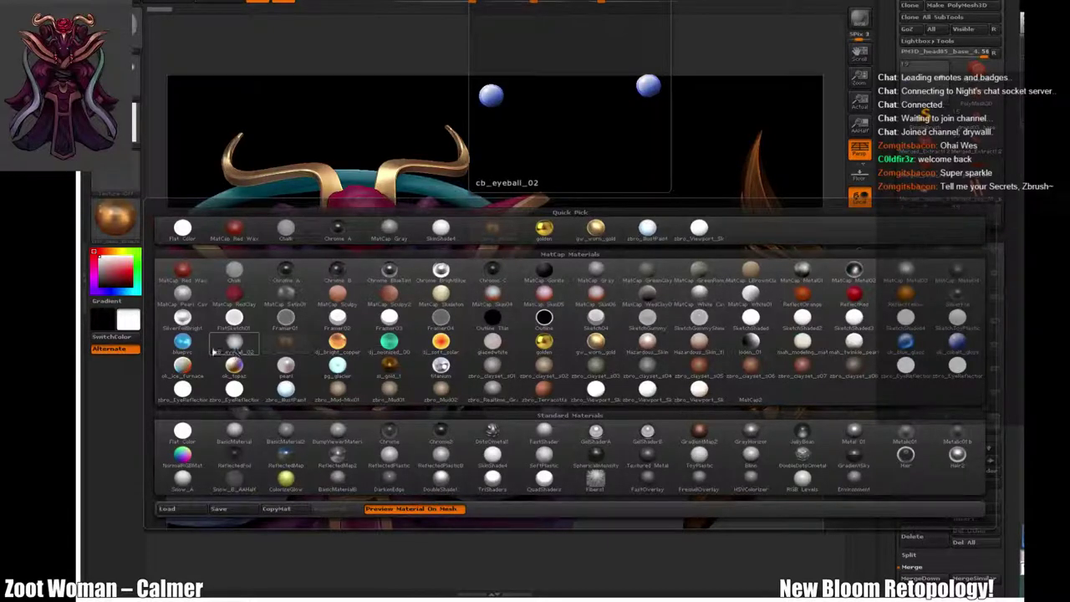
left_click(285, 368)
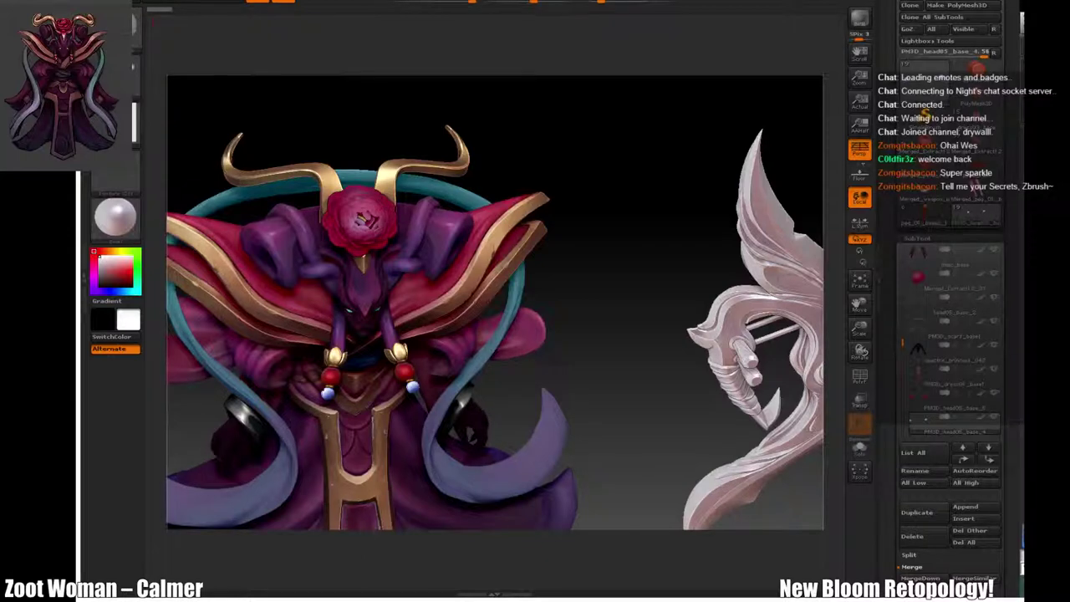
left_click(201, 3)
mouse_move(175, 2)
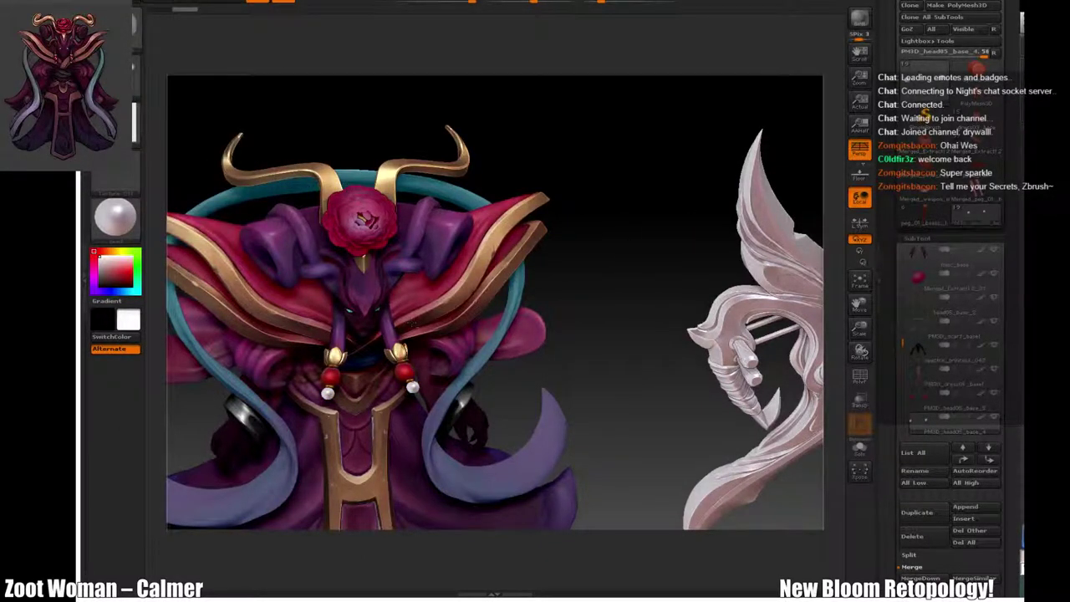
Step: Fill the misc_base wrist cuffs with the gw_worn_gold material
left_click_drag(627, 214, 640, 250)
left_click_drag(673, 180, 707, 109, "alt")
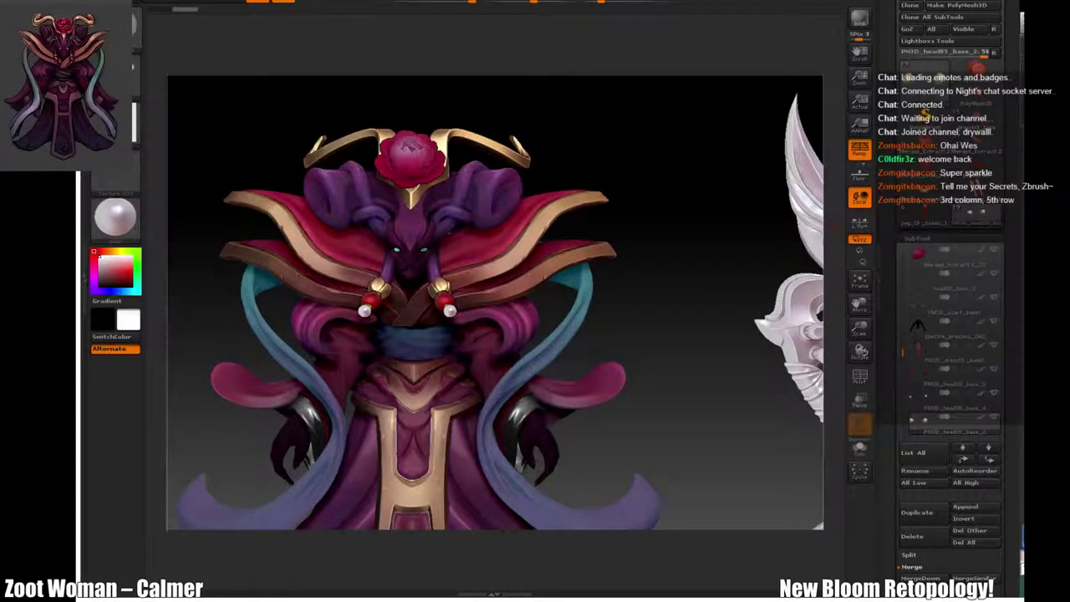
mouse_move(716, 397)
left_mouse_down()
mouse_move(709, 409)
mouse_move(696, 363)
mouse_move(710, 393)
left_mouse_up()
left_click(794, 380, "alt")
left_click_drag(775, 425, 742, 422)
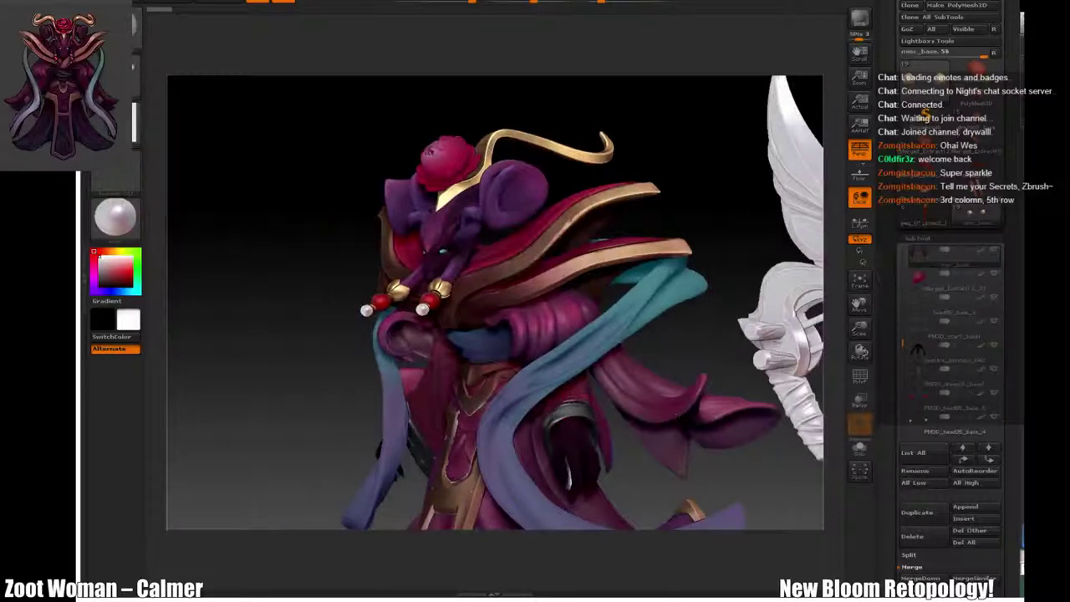
left_click_drag(242, 404, 288, 393)
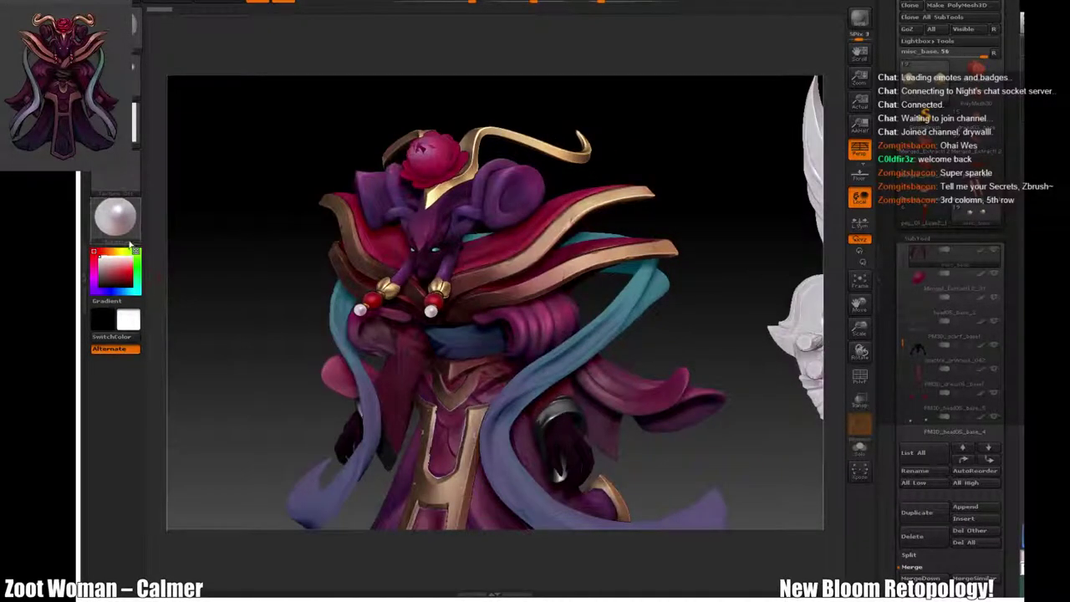
left_click(121, 229)
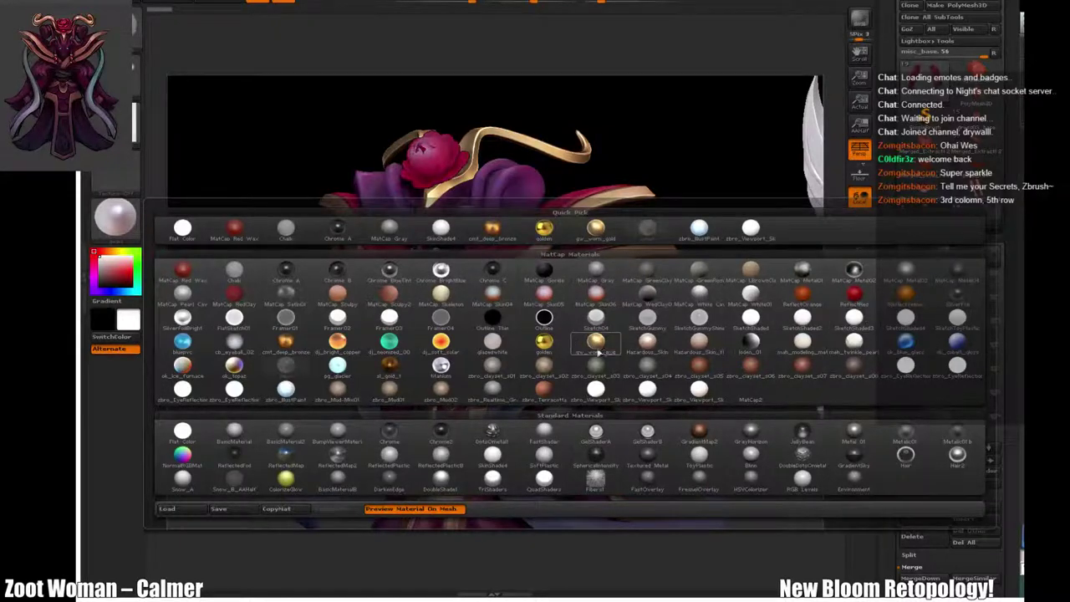
left_click(596, 343)
left_click_drag(222, 331, 324, 331)
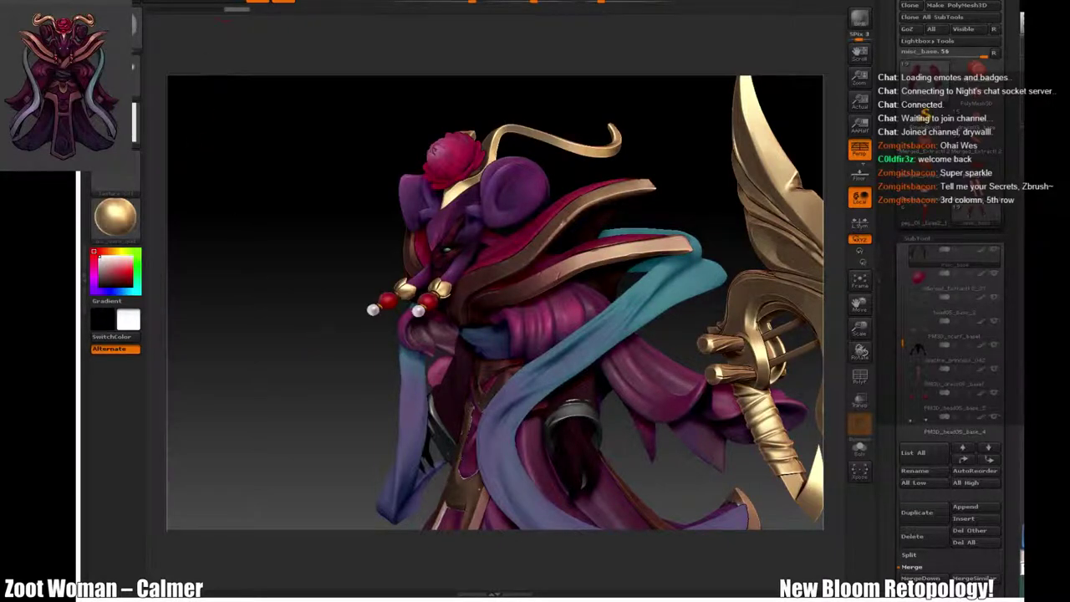
mouse_move(170, 3)
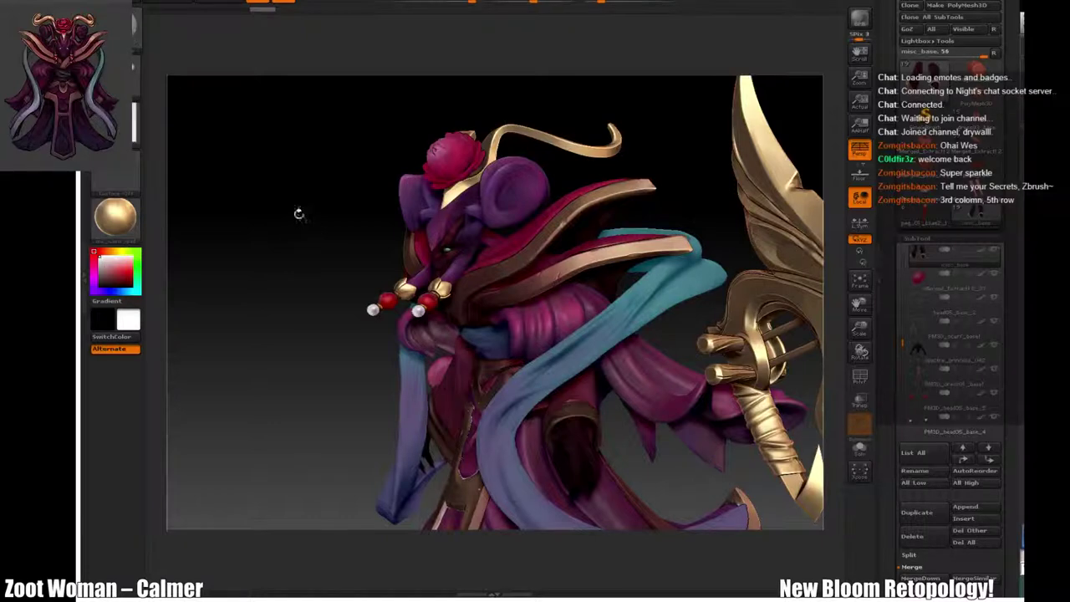
Step: Fill the long blue scarf subtool with the pale-blue zbro paint material
left_click_drag(296, 162, 299, 161, "shift")
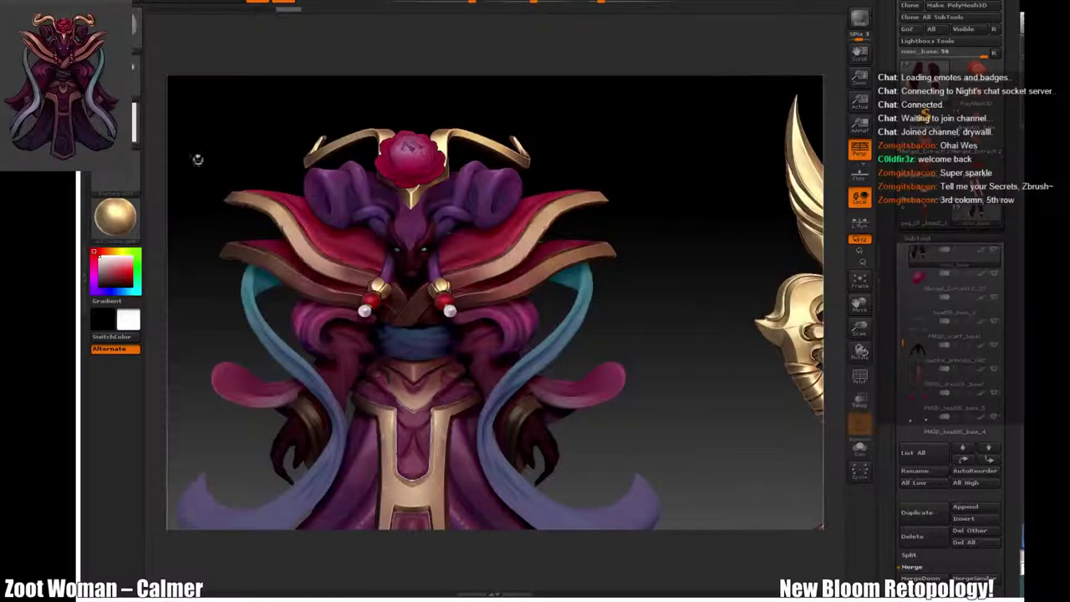
left_click(114, 215)
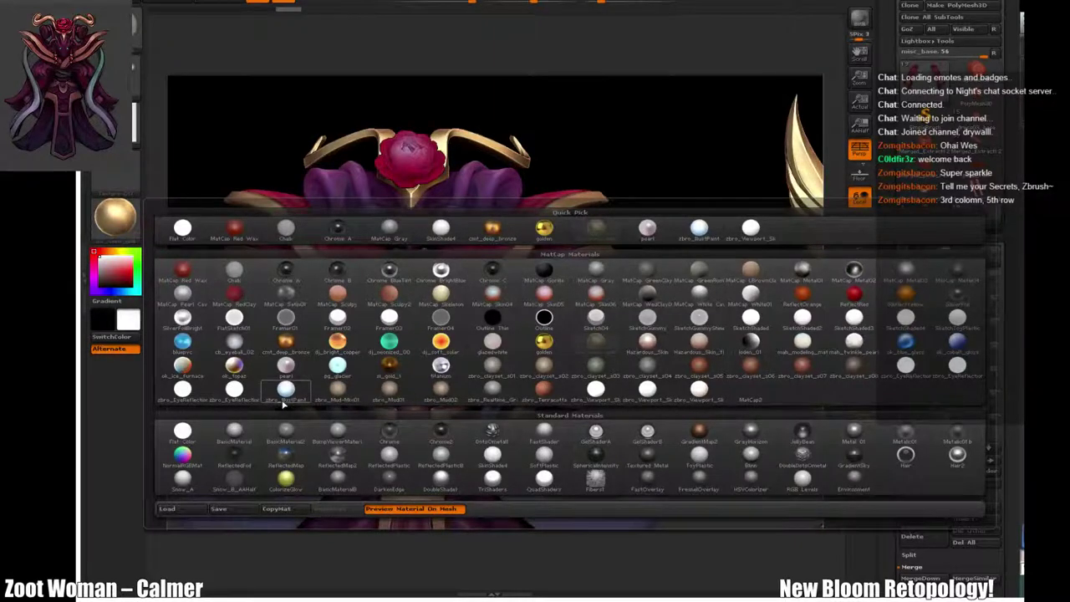
left_click(284, 393)
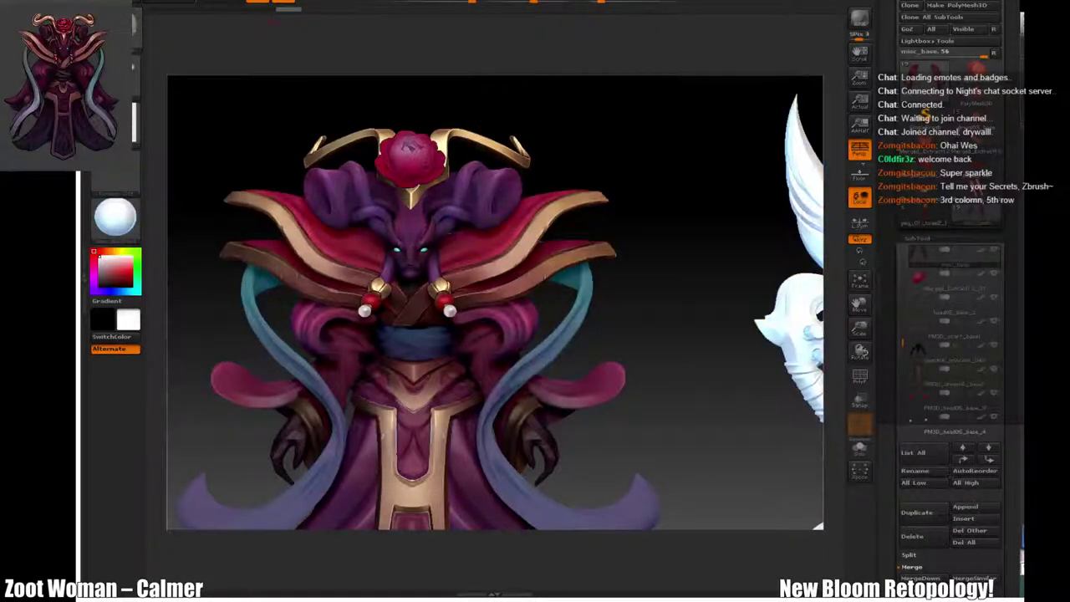
mouse_move(172, 1)
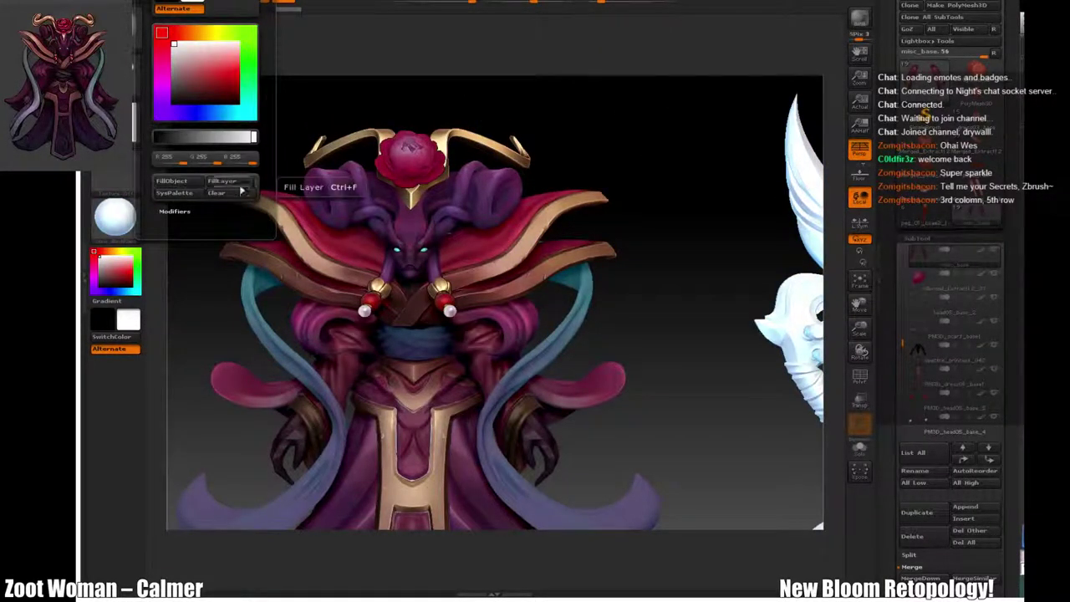
left_click_drag(710, 430, 549, 373)
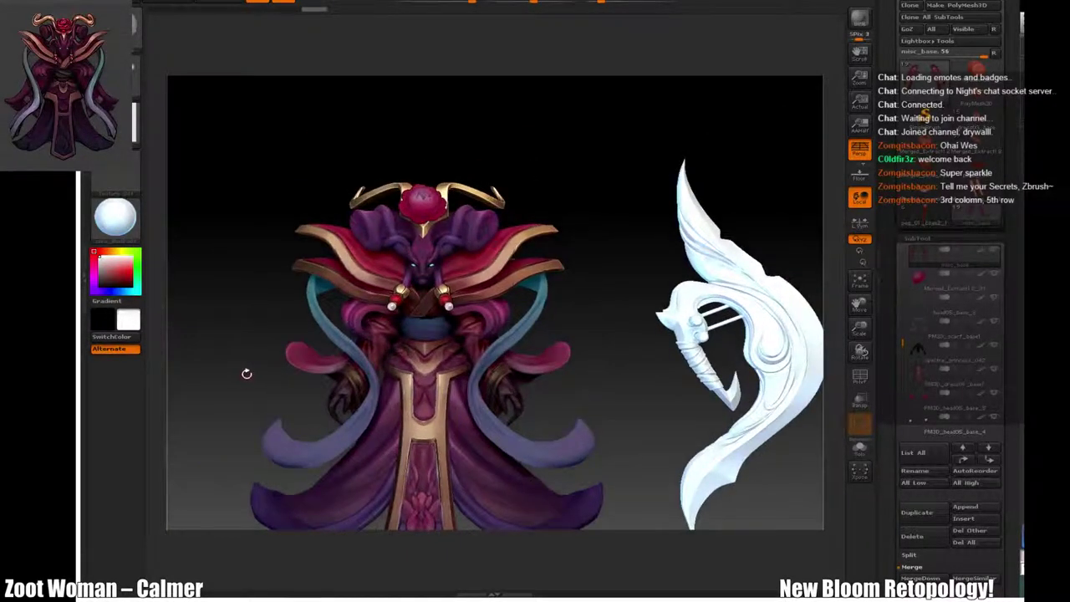
left_click_drag(245, 373, 326, 335, "alt")
left_click(332, 326, "alt")
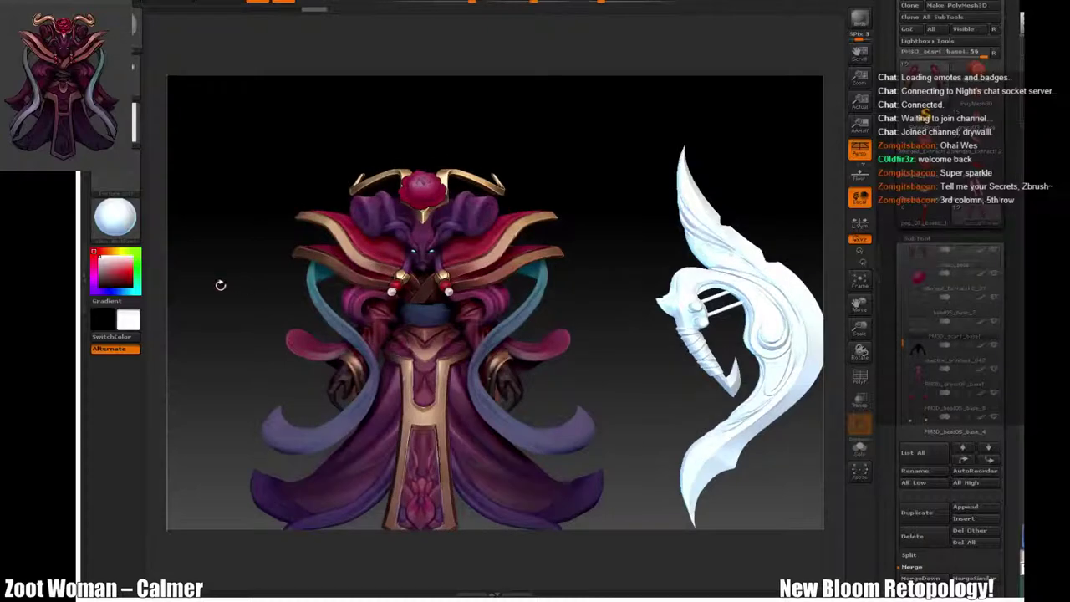
left_click(165, 0)
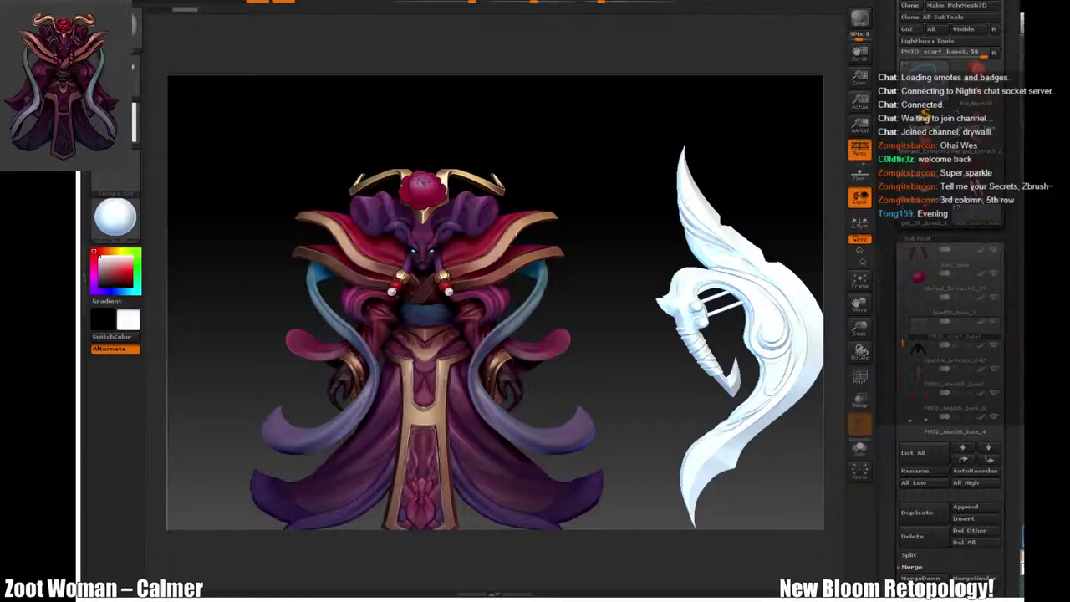
Step: Fill the purple head02_base and head04_base subtools around the head with the active pale-blue material
left_click(376, 213, "alt")
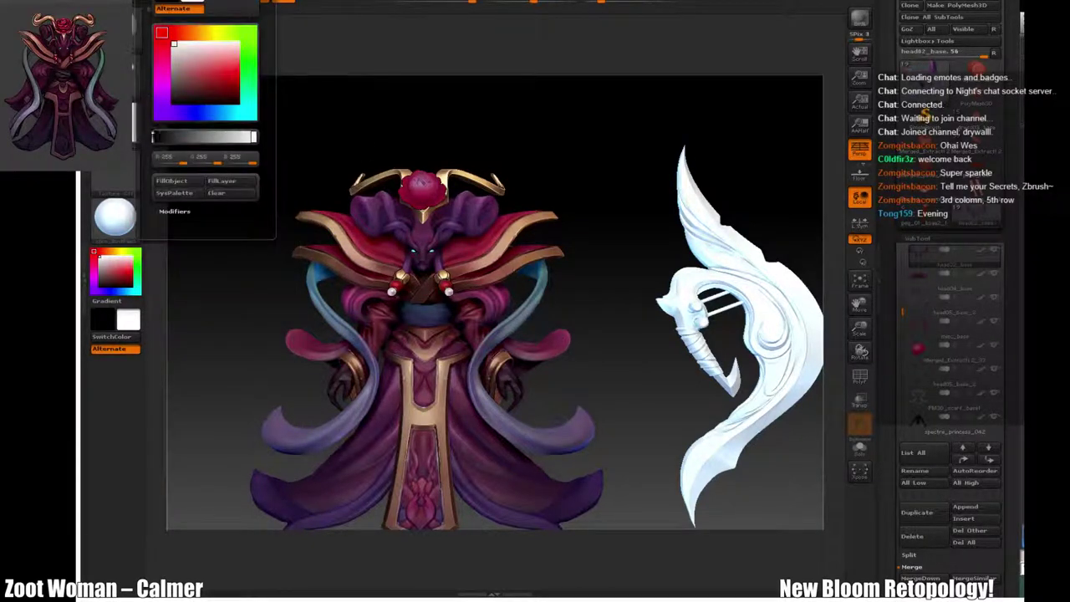
left_click(378, 214, "alt")
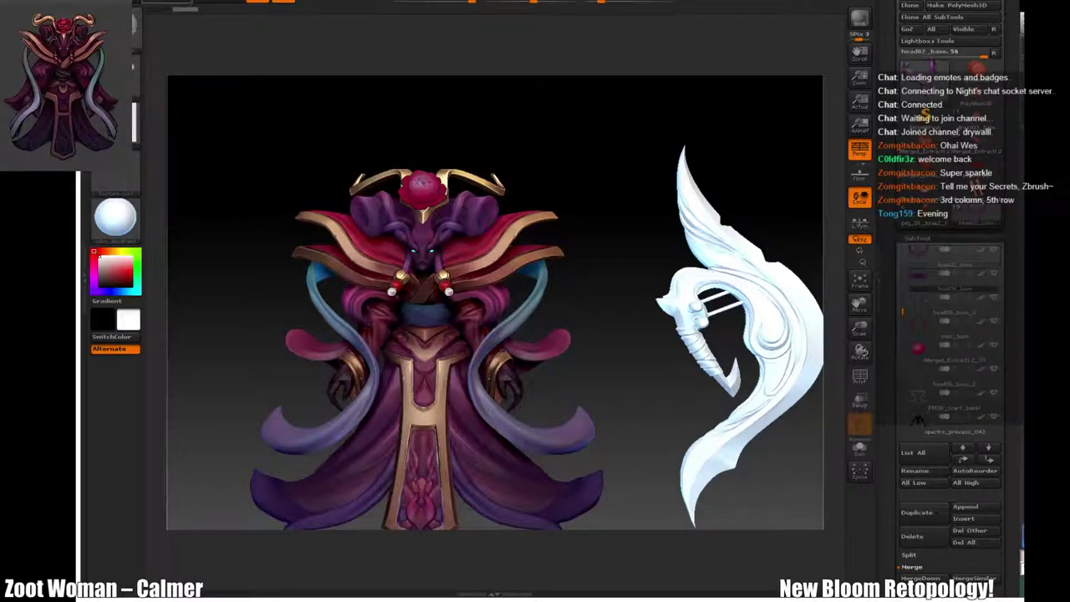
mouse_move(171, 2)
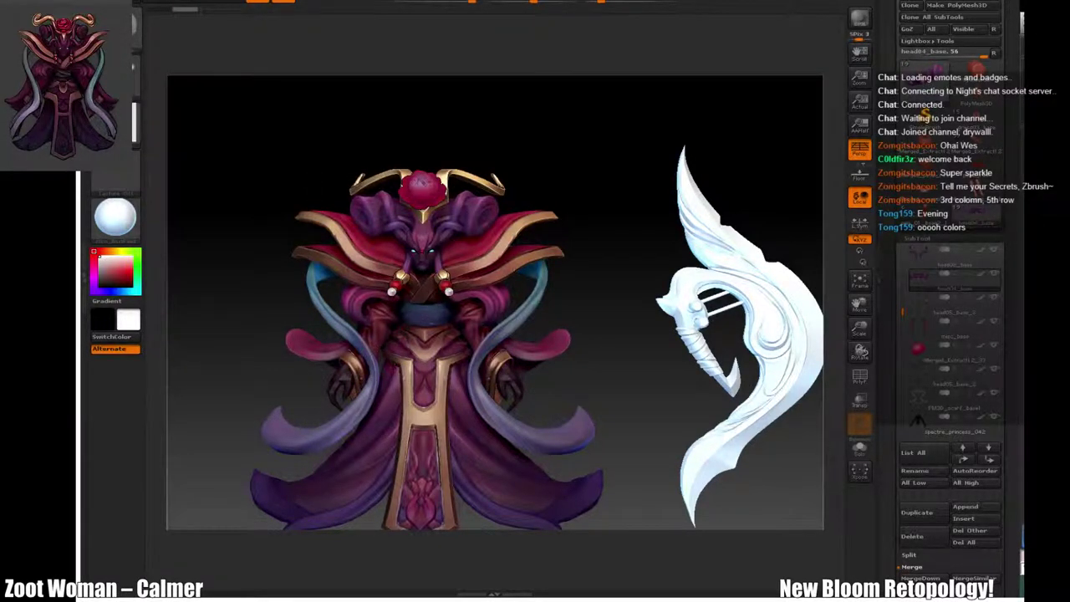
Step: Fill the blue waist sash and the rose on the head with the active pale-blue material
left_click(426, 319, "alt")
mouse_move(172, 1)
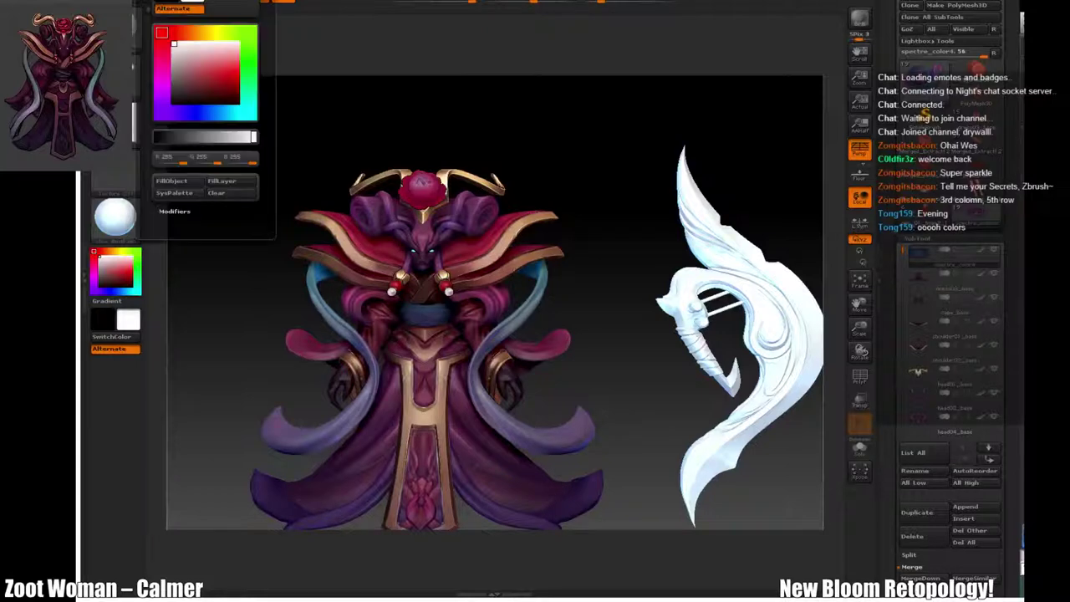
left_click(177, 181)
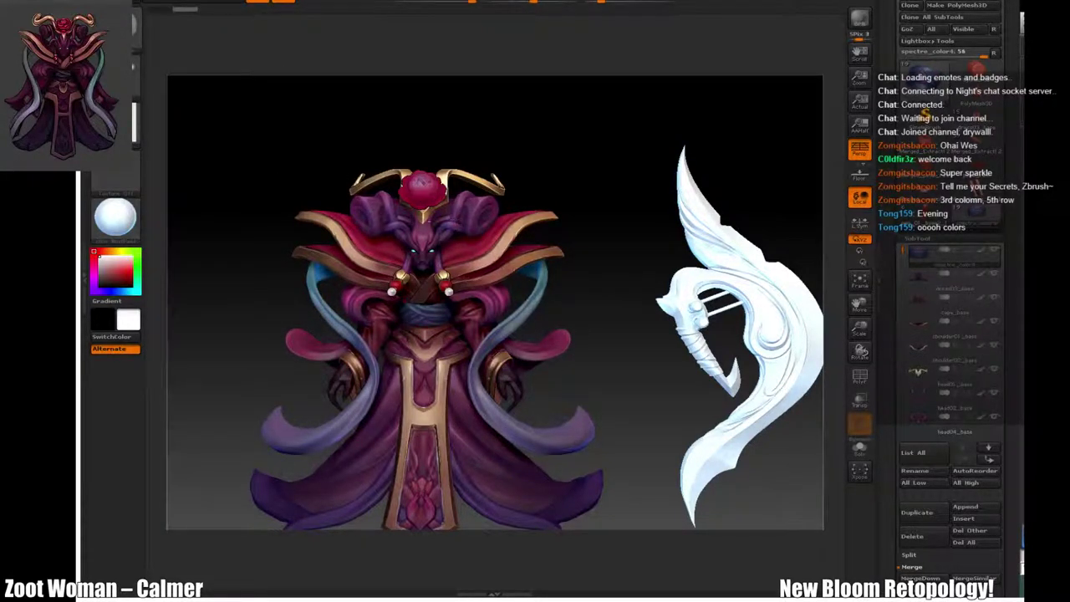
key("Up")
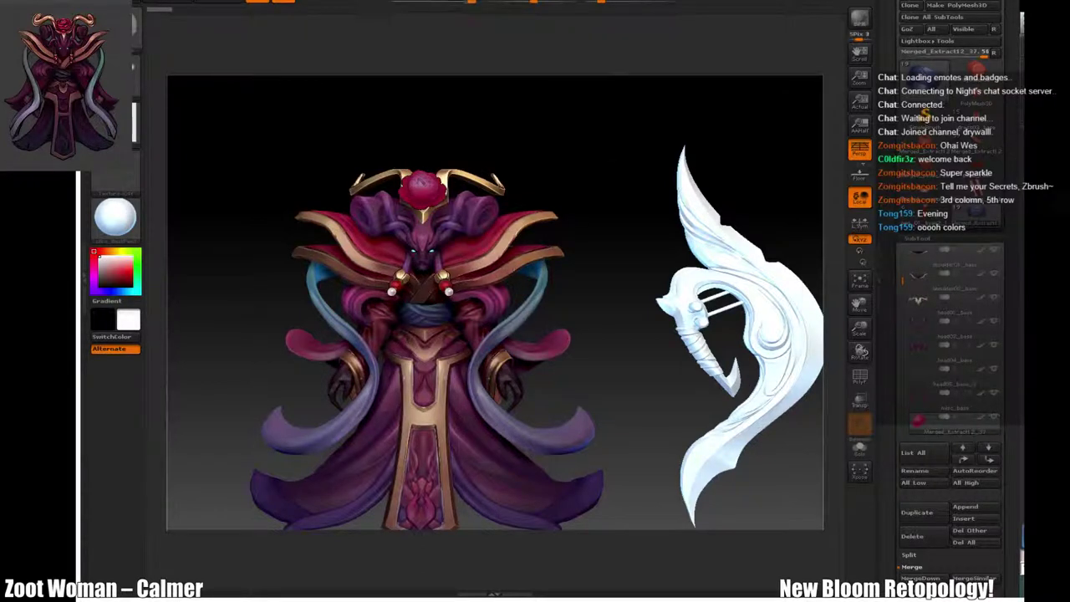
left_click(167, 5)
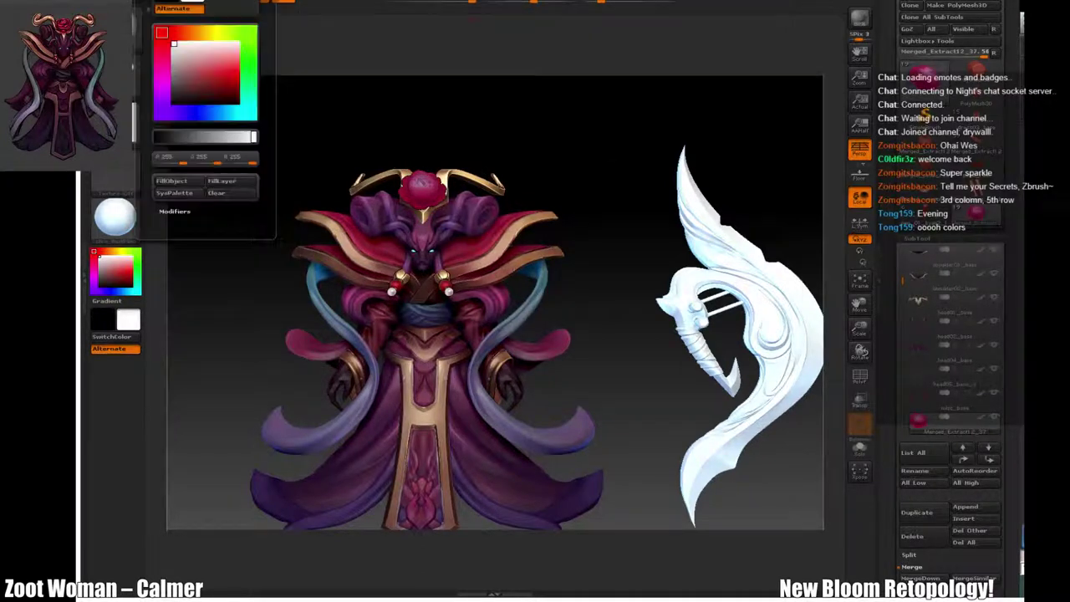
left_click(186, 184)
Step: Delete the white crescent-shaped weapon subtool beside the character
left_click_drag(191, 326, 230, 295, "alt")
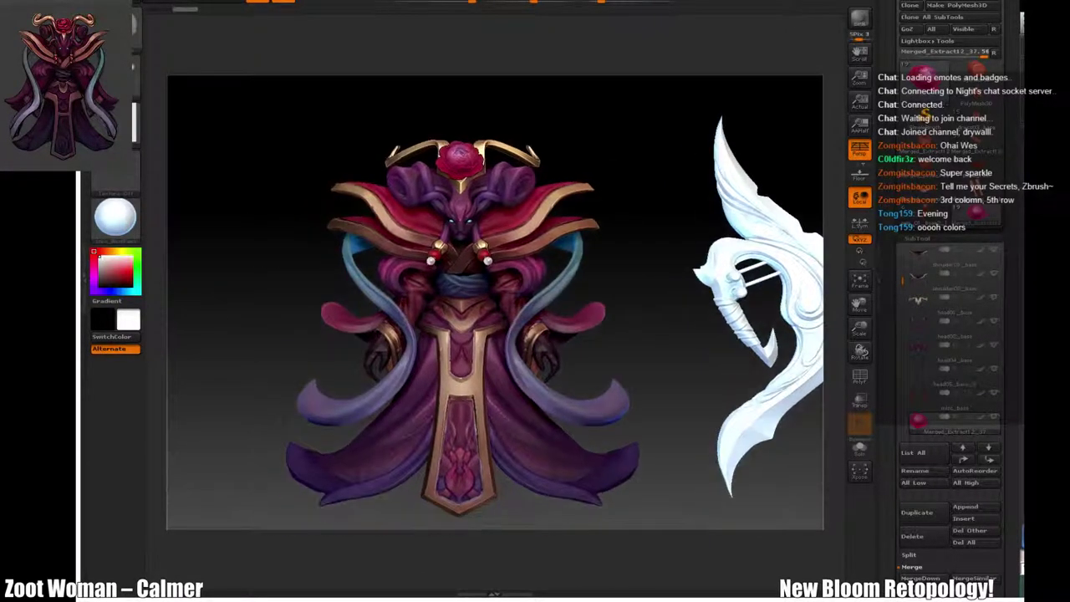
left_click_drag(636, 326, 652, 288)
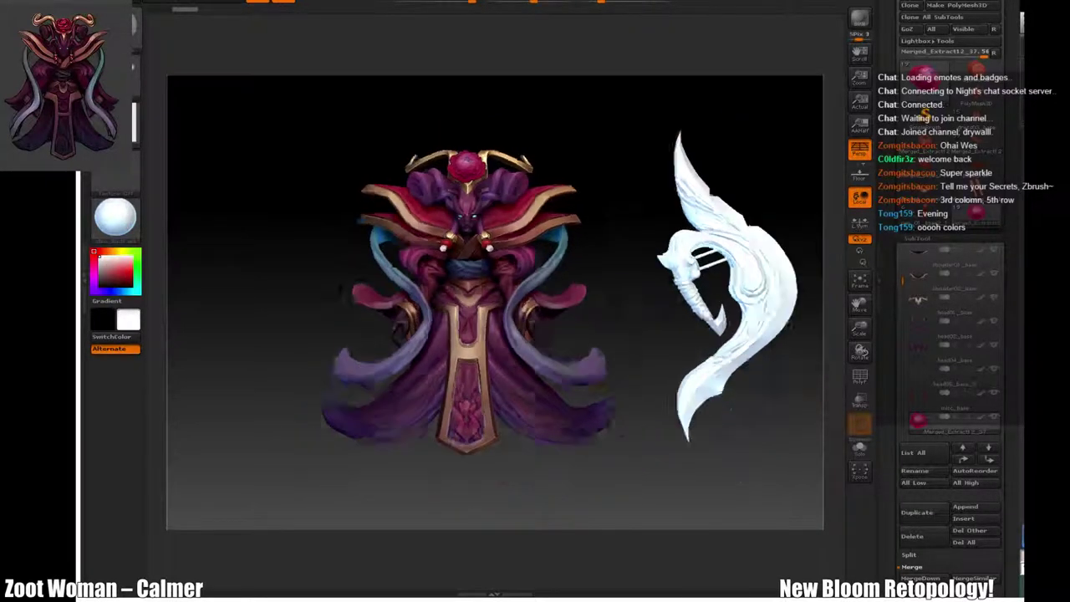
left_click_drag(302, 251, 301, 217, "alt")
left_click_drag(248, 248, 402, 249)
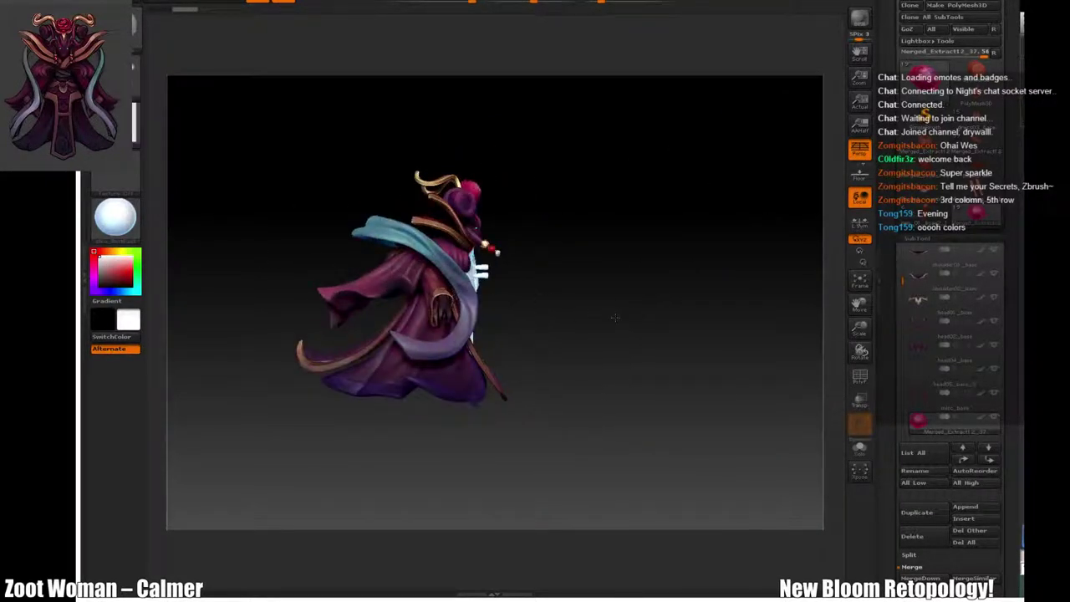
left_click_drag(615, 317, 803, 274)
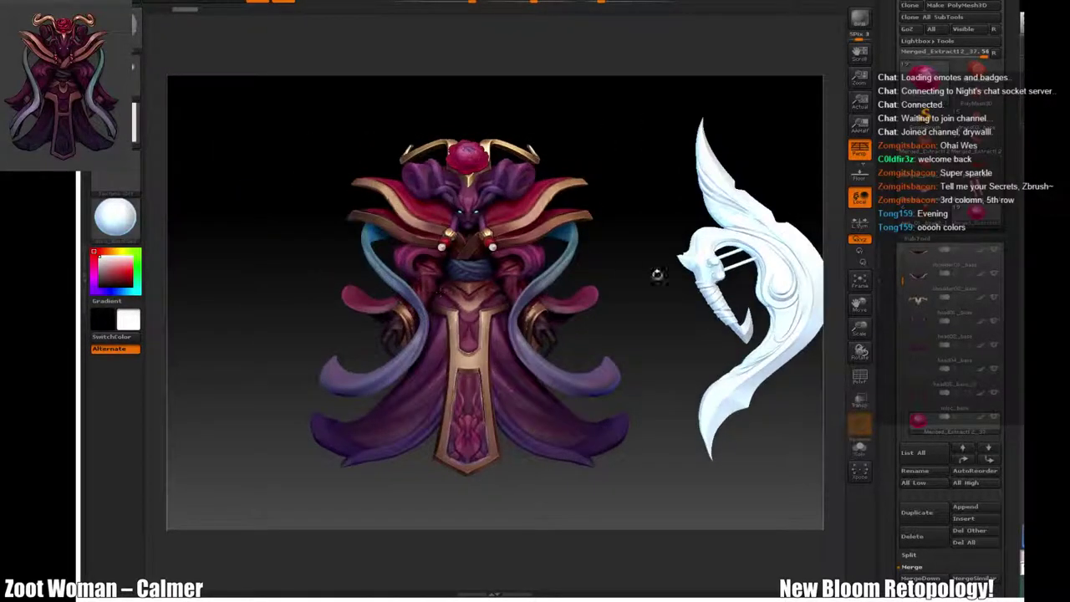
left_click(701, 278, "alt")
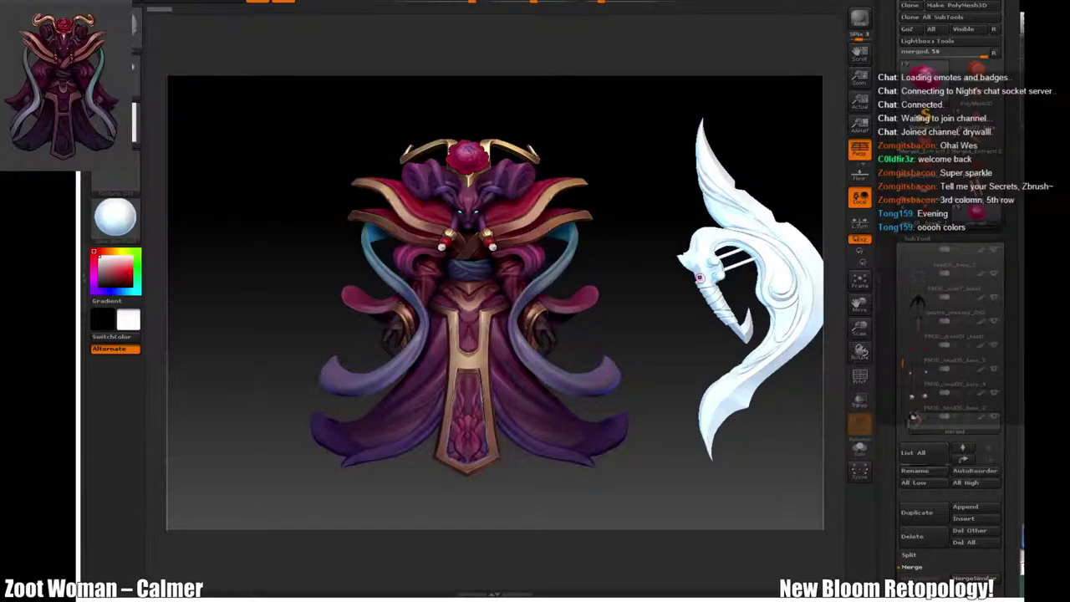
left_click(912, 537)
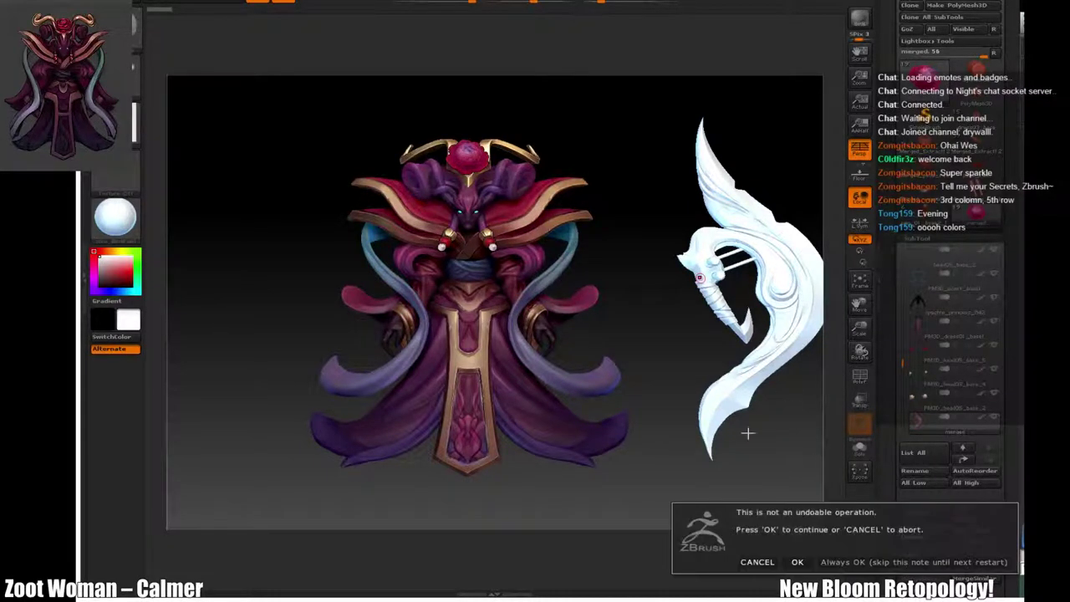
left_click(800, 561)
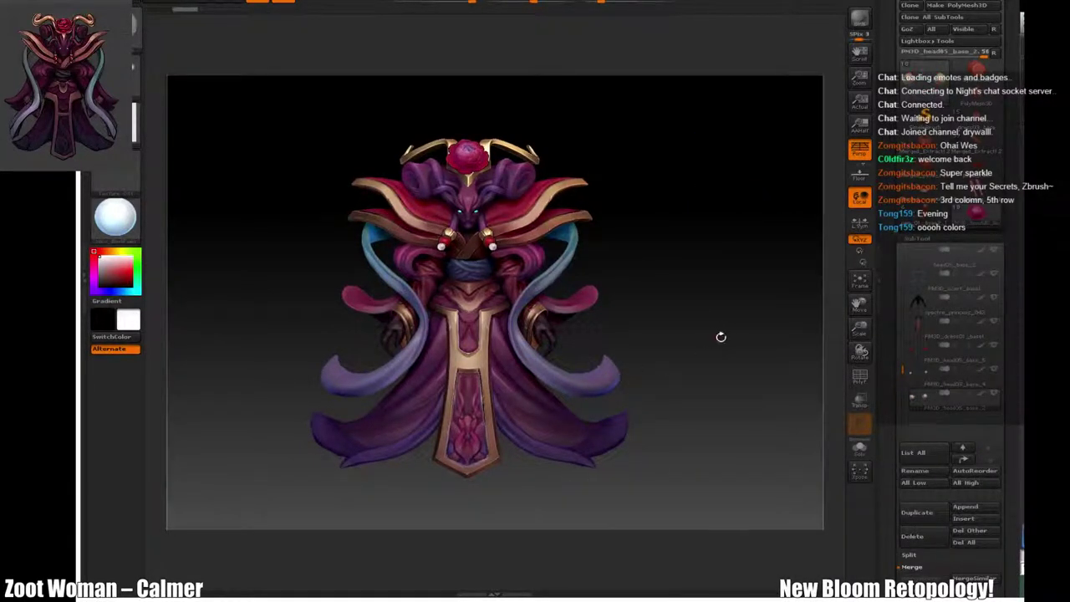
Step: Fill the PM3D_dress01_base1 dress subtool with the pale-blue material
left_click_drag(719, 337, 674, 365, "alt")
left_click(418, 376, "alt")
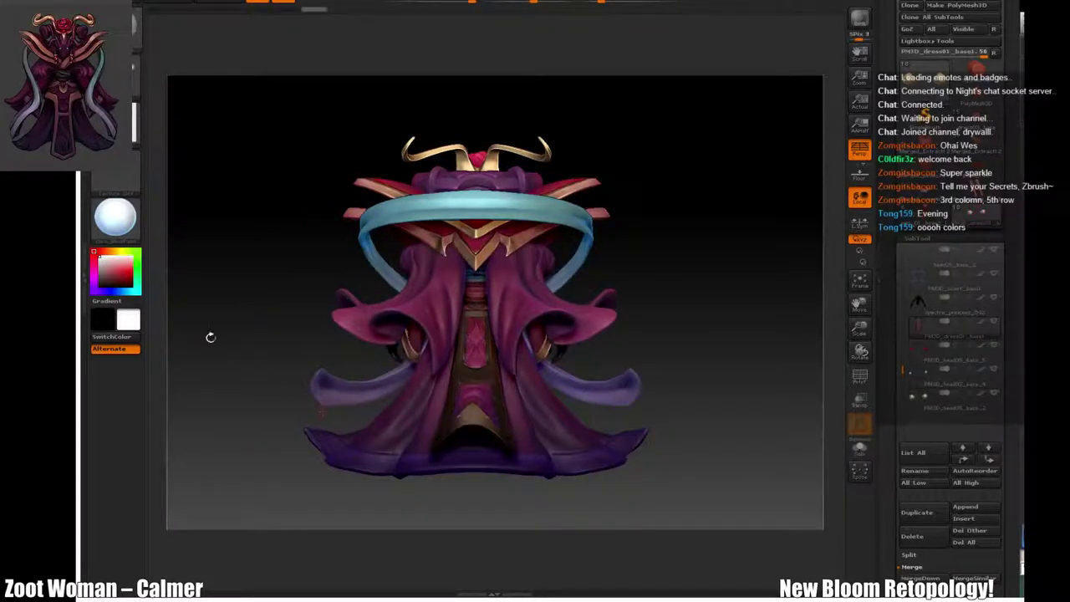
left_click_drag(211, 337, 207, 373)
left_click_drag(225, 269, 182, 254)
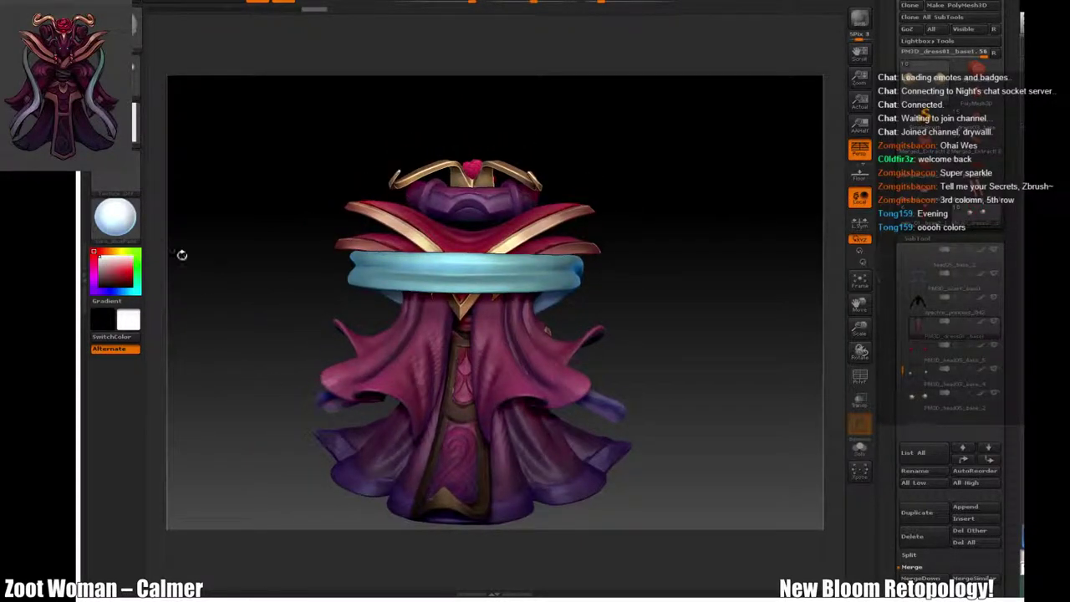
left_click(171, 0)
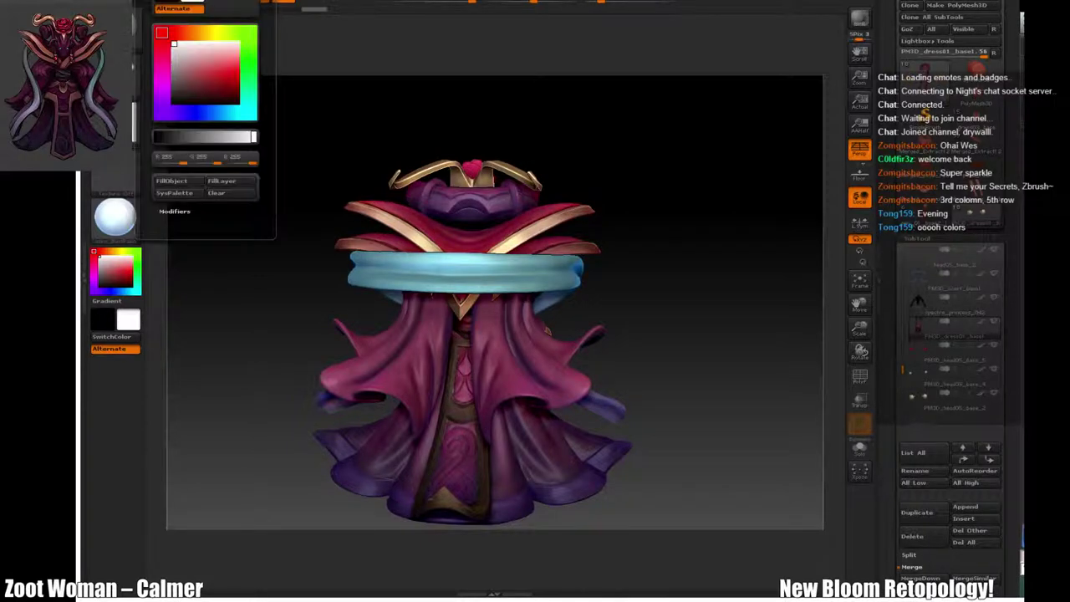
left_click(112, 220)
left_click(239, 398)
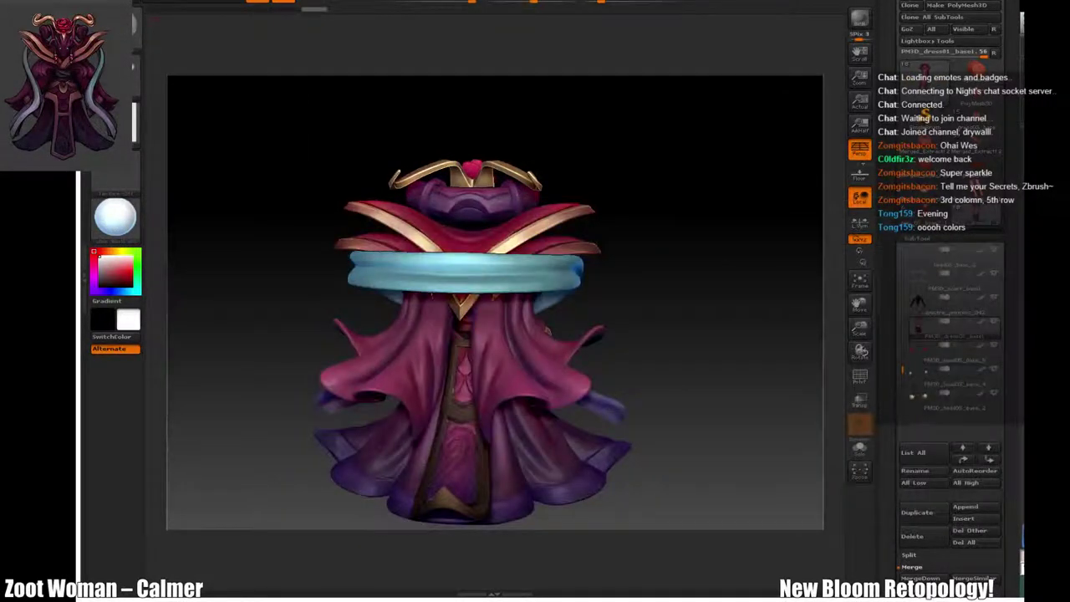
left_click(149, 2)
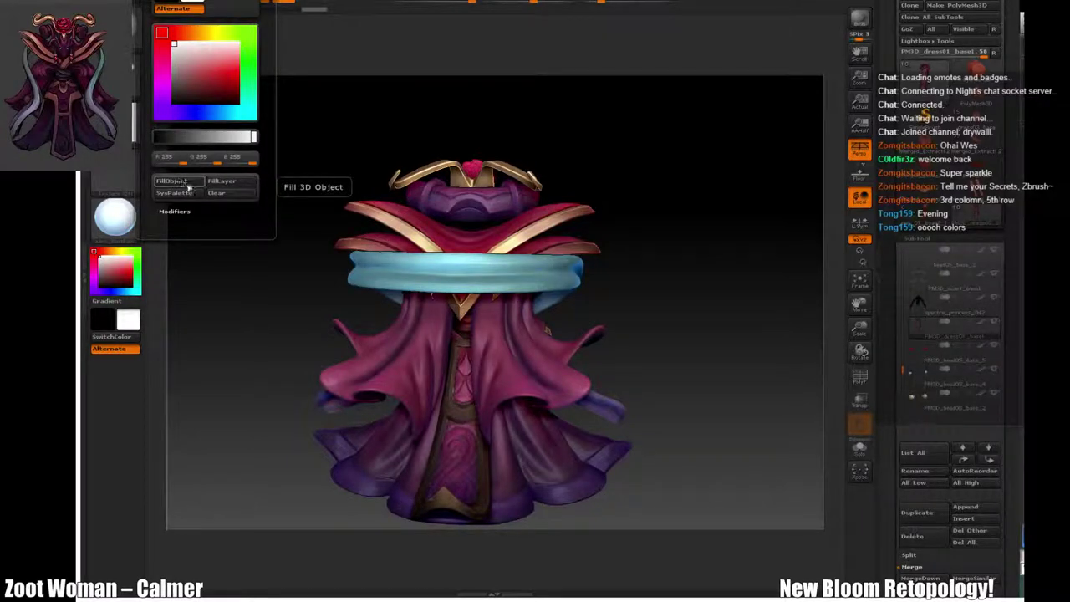
left_click_drag(261, 226, 364, 241)
left_click_drag(289, 241, 351, 260, "alt")
left_click_drag(690, 153, 700, 202, "alt")
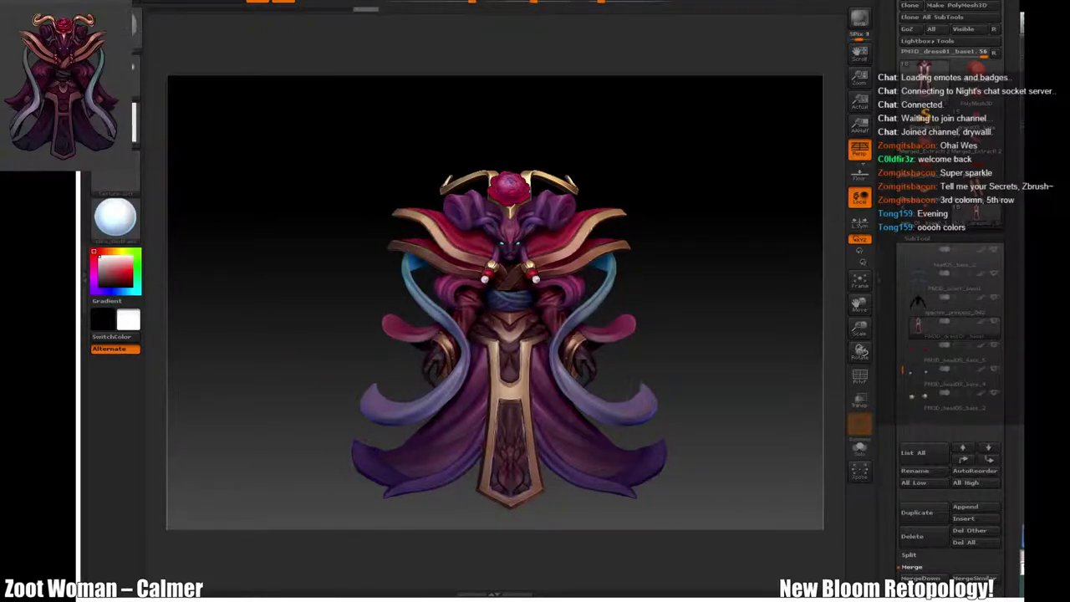
Step: Clear the masks on the dress, the misc_base wrist cuffs and the shoulder collar
left_click_drag(290, 310, 330, 349, "ctrl")
left_click(439, 425, "alt")
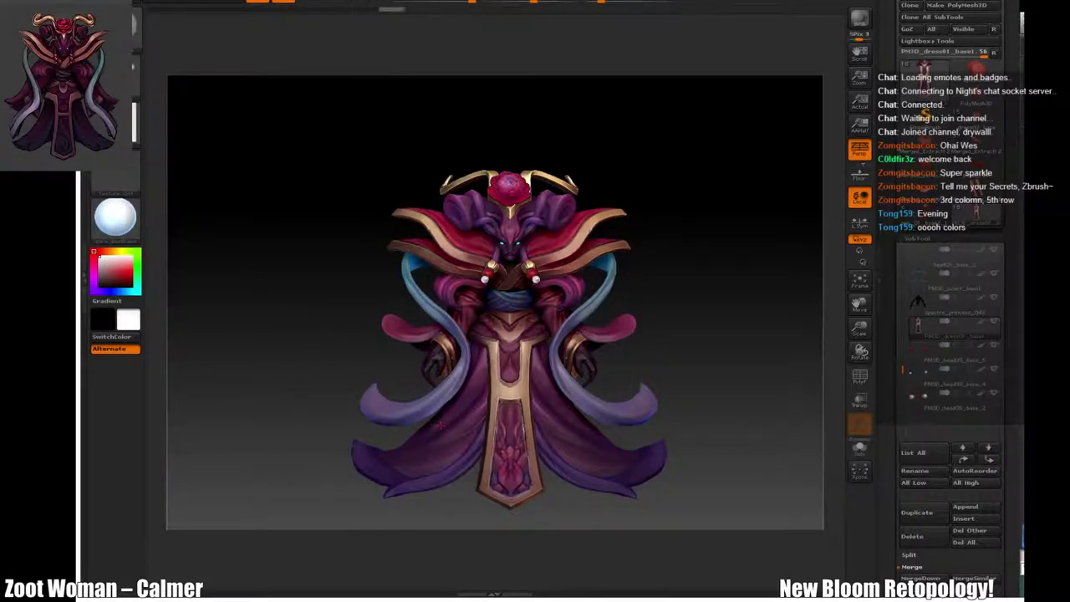
left_click(439, 345, "alt")
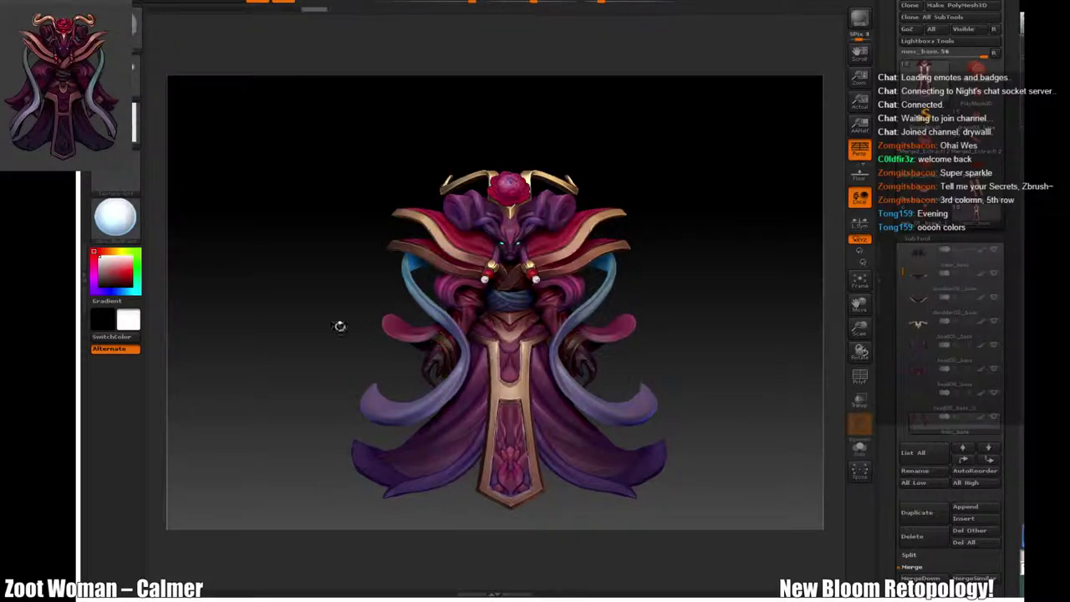
left_click_drag(233, 266, 274, 299, "ctrl")
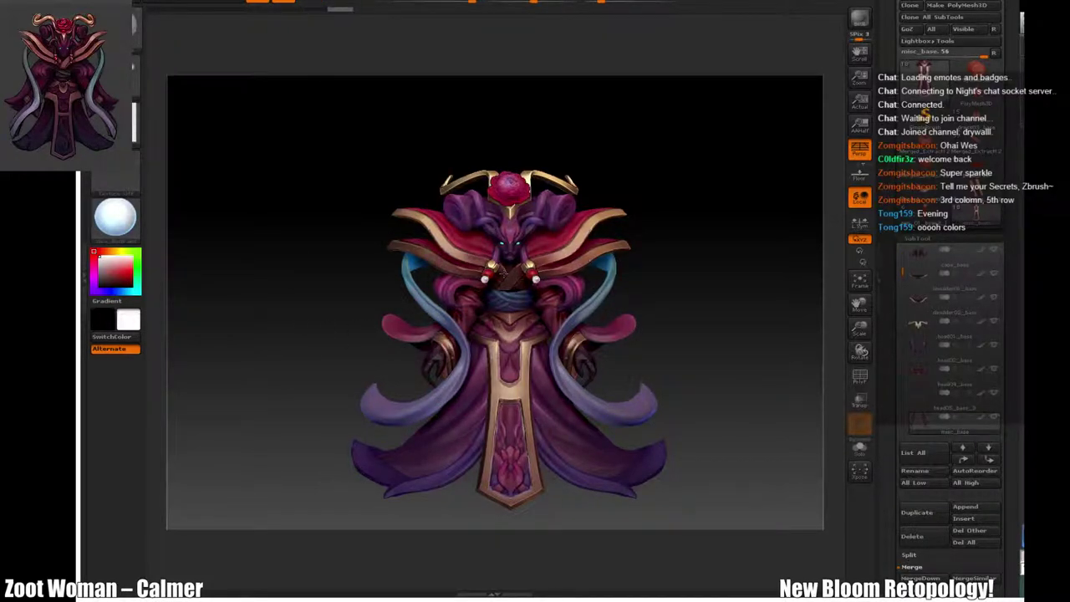
left_click(500, 270, "alt")
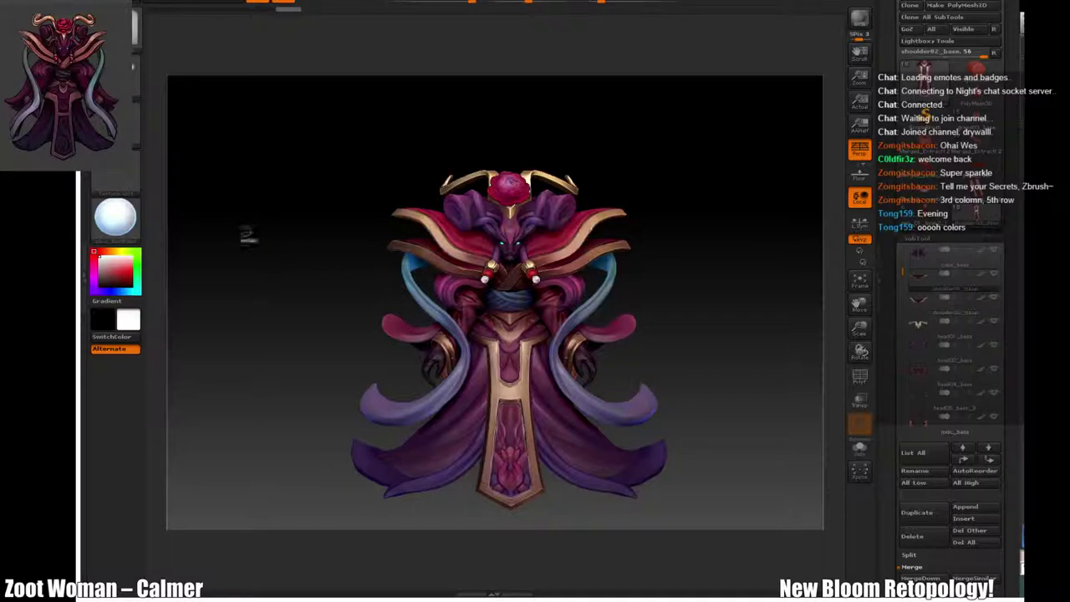
left_click_drag(248, 237, 295, 282, "ctrl")
Step: Make the upper shoulder collar, shoulder02_base, the active subtool after checking the lower shoulder01_base collar
left_click_drag(351, 316, 302, 324)
left_click(576, 224, "alt")
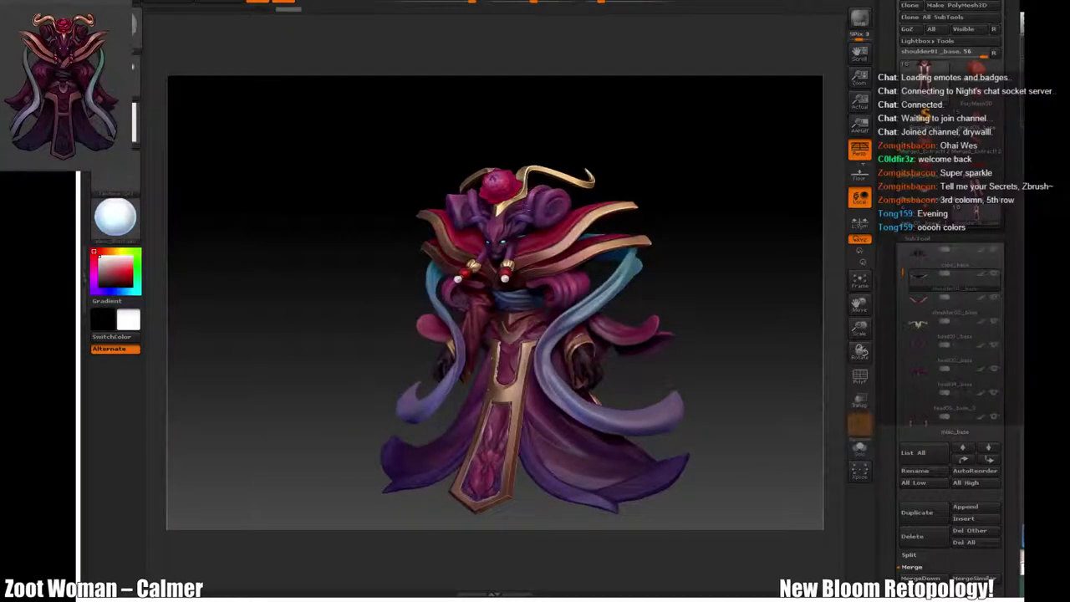
left_click_drag(339, 288, 312, 316, "shift")
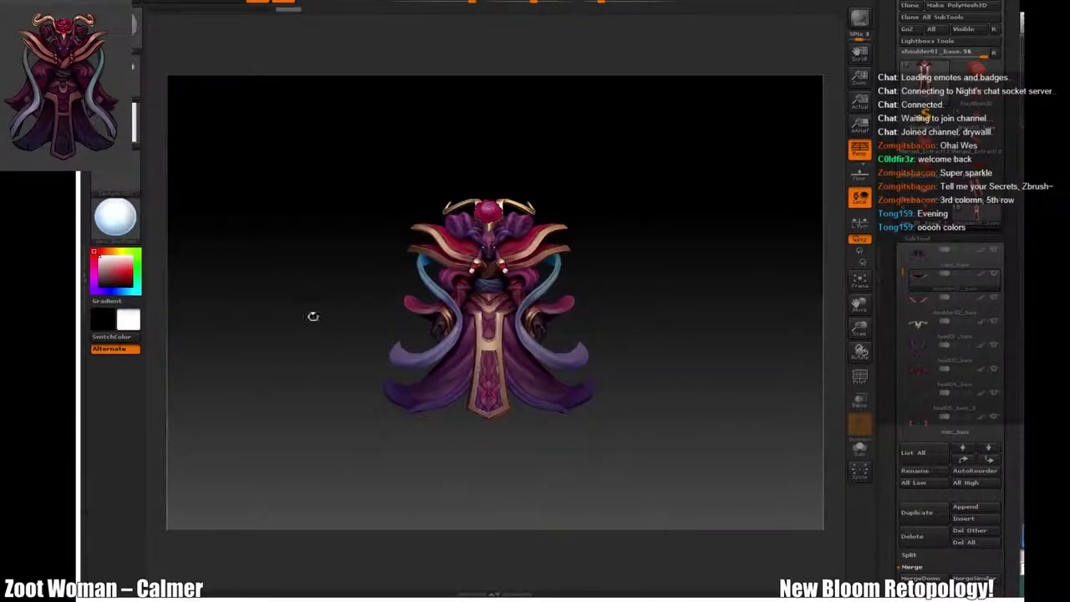
left_click_drag(391, 248, 319, 237, "alt")
left_click(589, 180, "alt")
left_click_drag(804, 320, 798, 250, "alt")
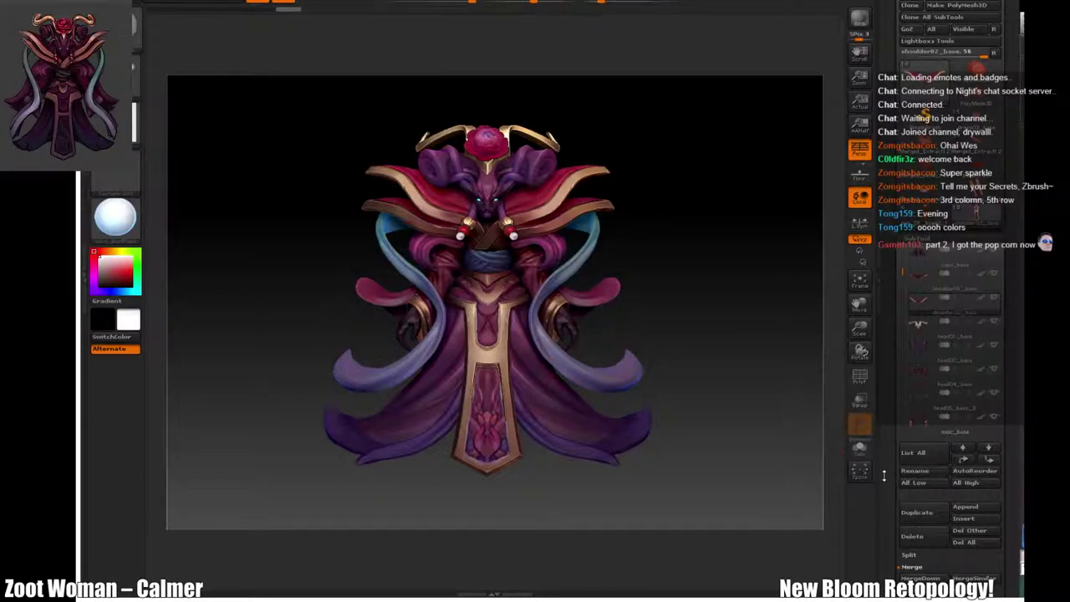
left_click_drag(889, 478, 898, 230)
scroll(976, 482, "down", 3)
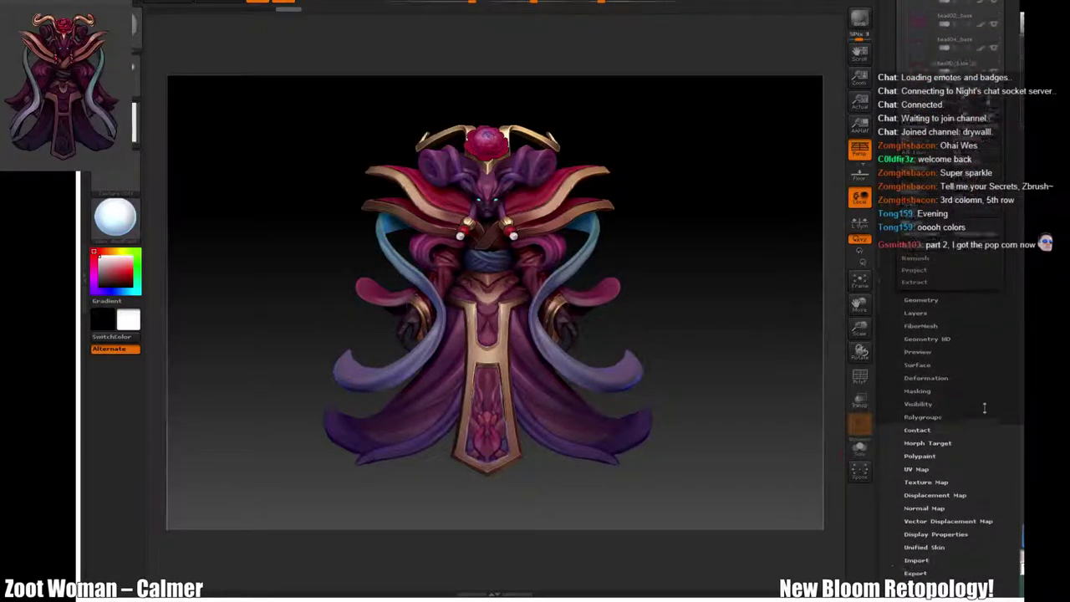
left_click_drag(997, 409, 942, 434)
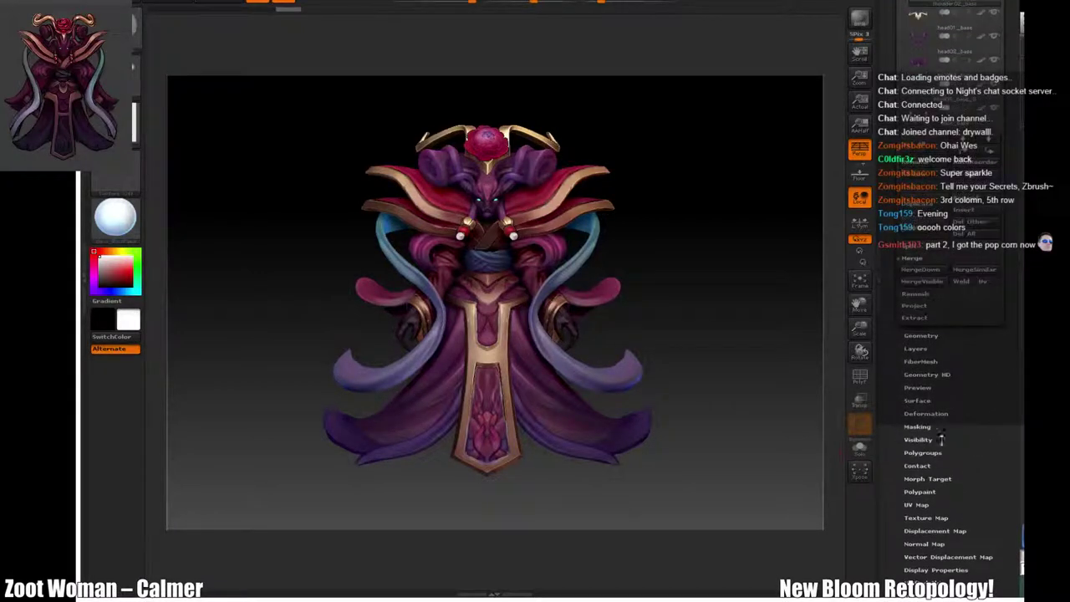
mouse_move(788, 393)
left_mouse_down("alt")
mouse_move(787, 351)
mouse_move(788, 410)
left_mouse_up("alt")
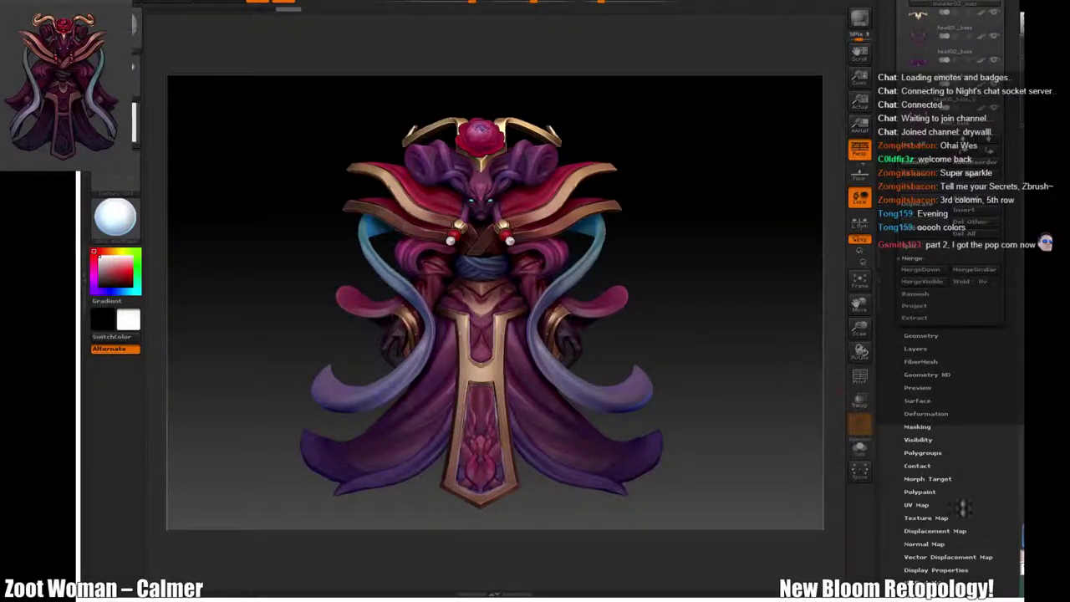
left_click_drag(957, 506, 958, 473)
left_click(920, 459)
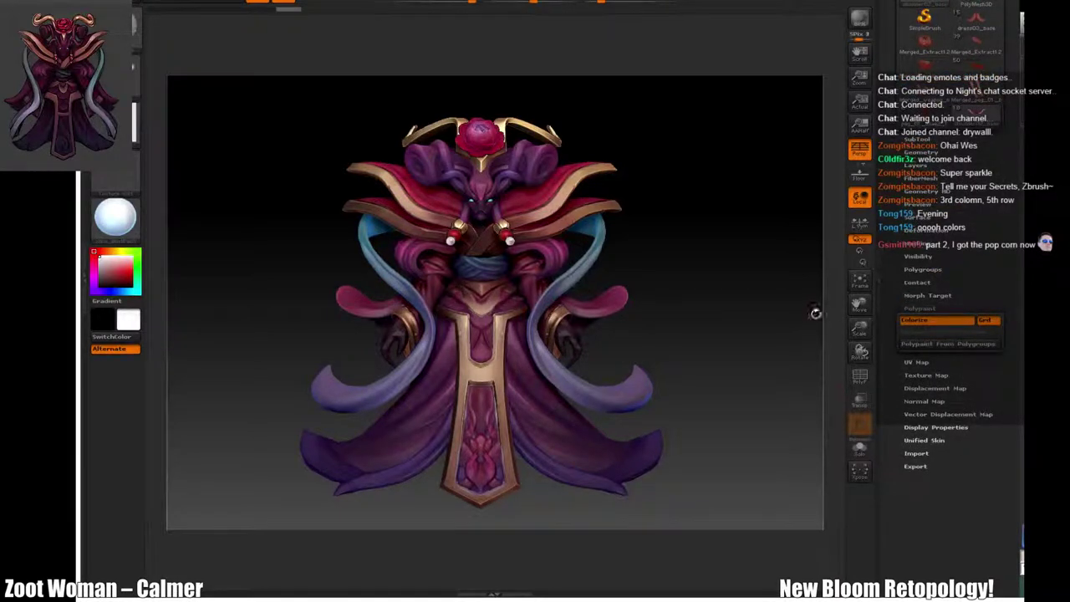
left_click(920, 309)
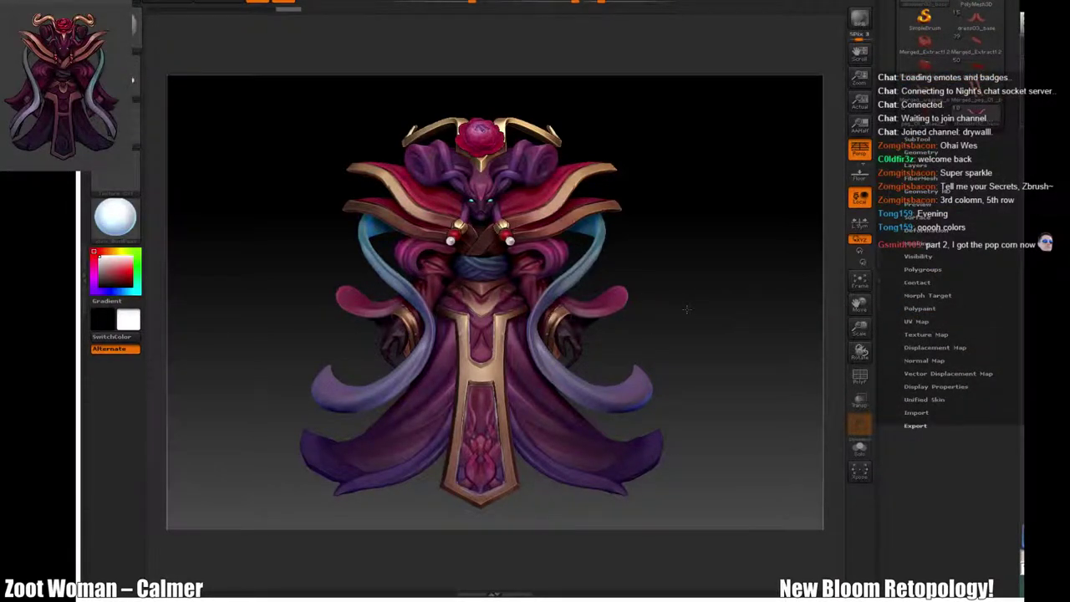
left_click_drag(743, 246, 775, 276)
left_click(920, 282)
left_click(920, 282)
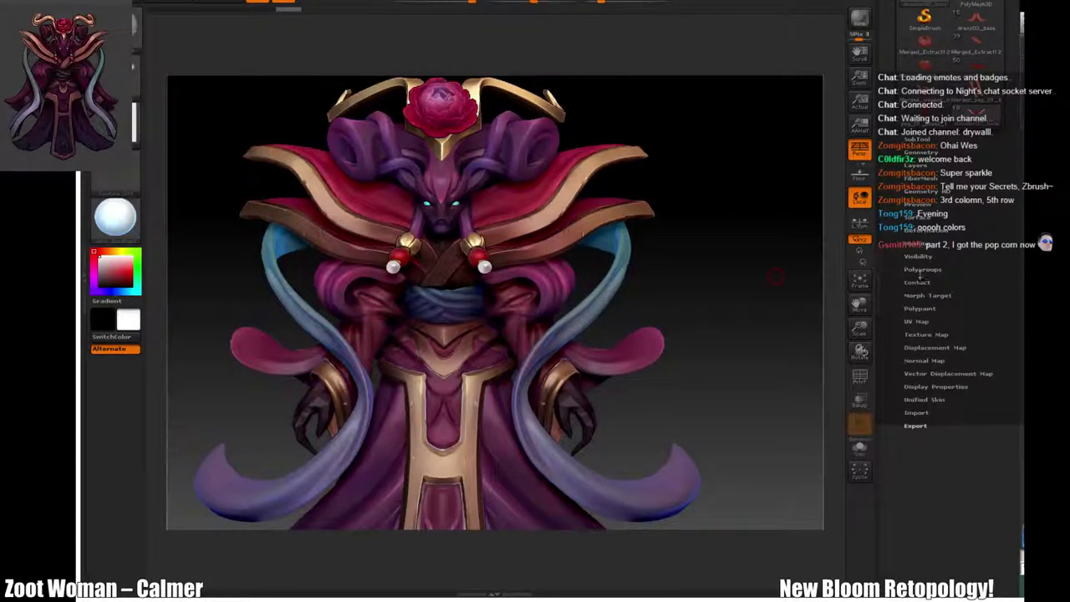
left_click(921, 271)
left_click(918, 270)
left_click_drag(768, 312, 704, 281, "alt")
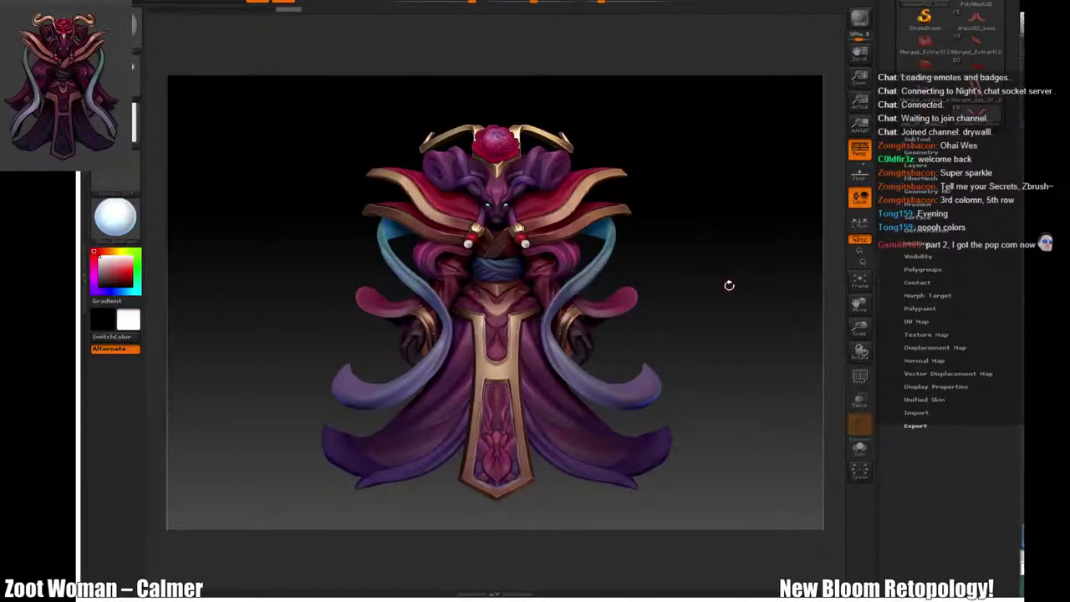
Step: Isolate the upper shoulder collar to inspect its trim up close, and restore the visibility of all subtools
left_click(921, 139)
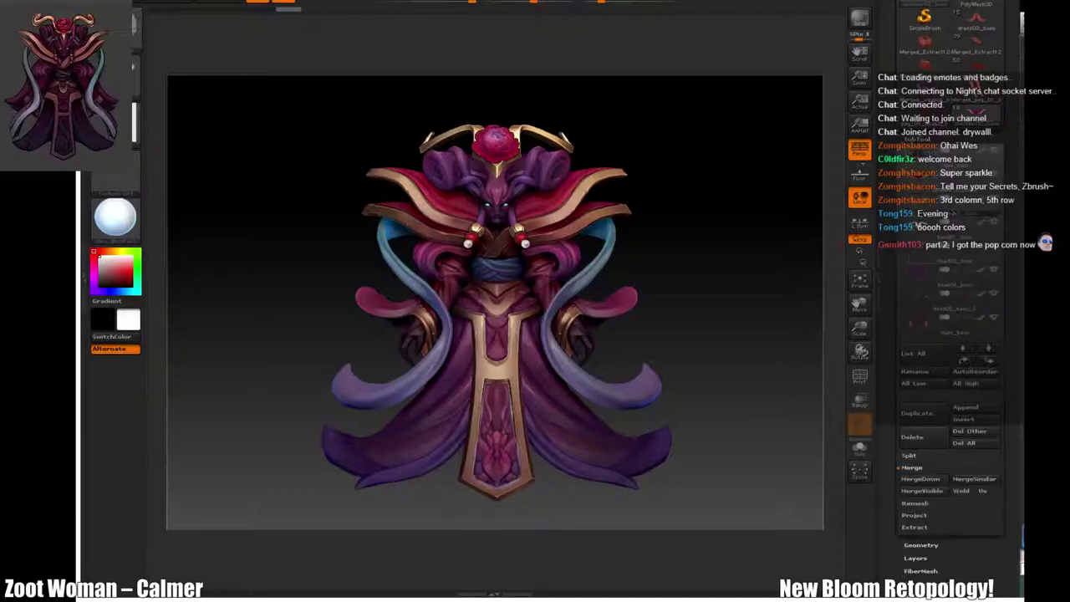
left_click(994, 202)
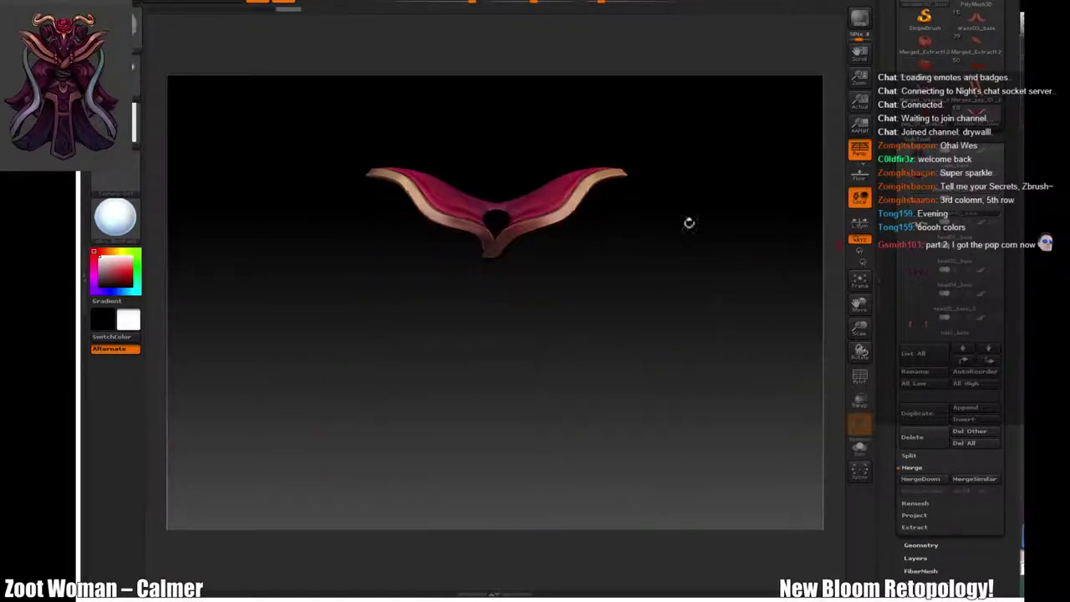
left_click_drag(688, 223, 644, 418)
left_click_drag(544, 226, 543, 267)
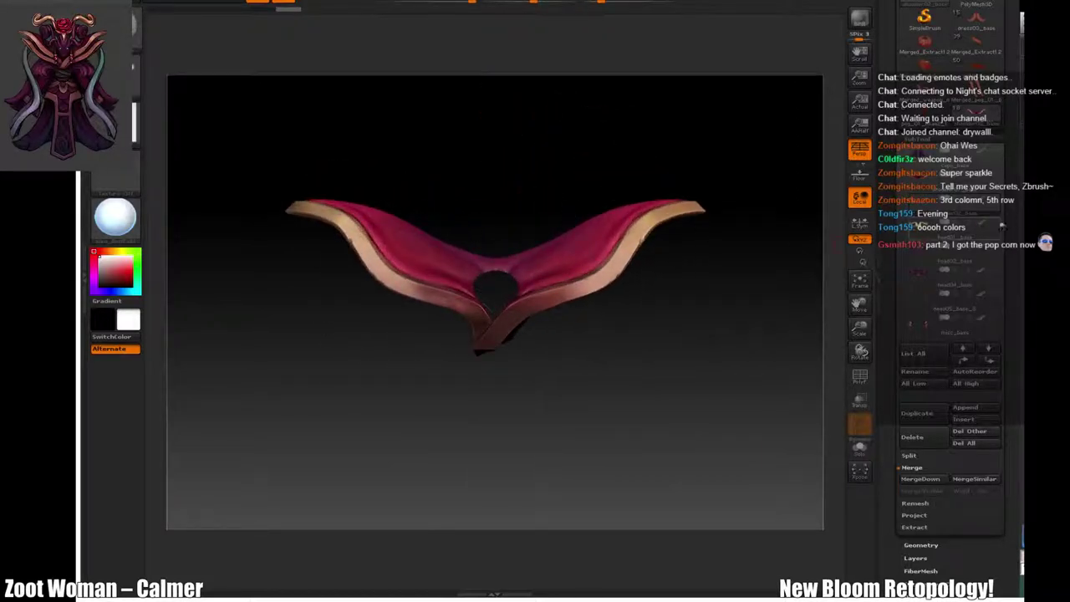
left_click(993, 209)
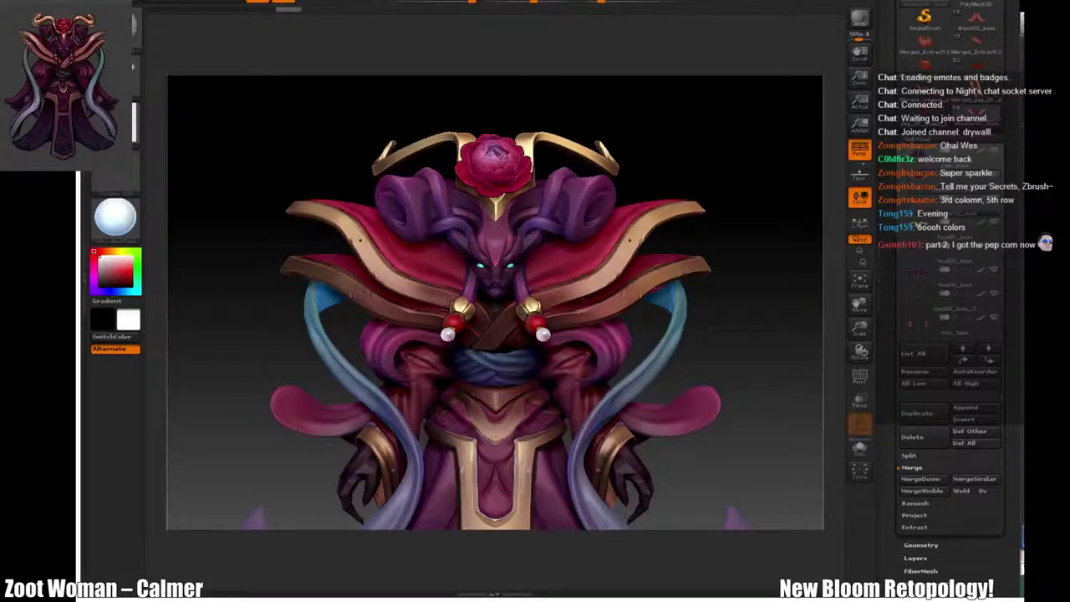
Step: Make the blue waist wrap, spectre_color, the active subtool and check it by toggling its visibility
left_click_drag(904, 200, 904, 177)
left_click(925, 161)
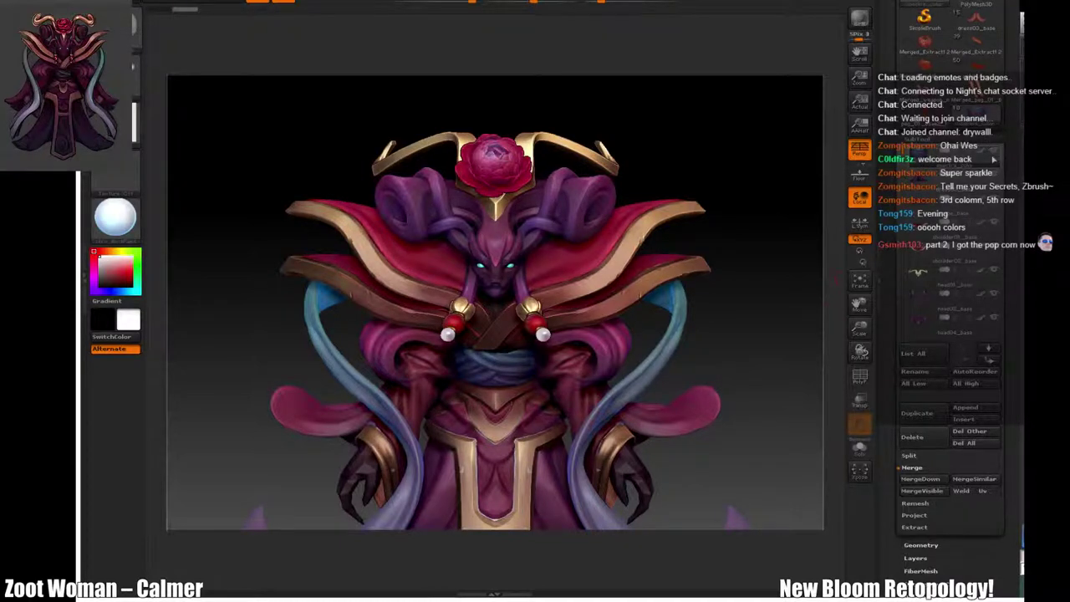
left_click(994, 150)
left_click_drag(687, 284, 641, 305)
left_click(994, 151)
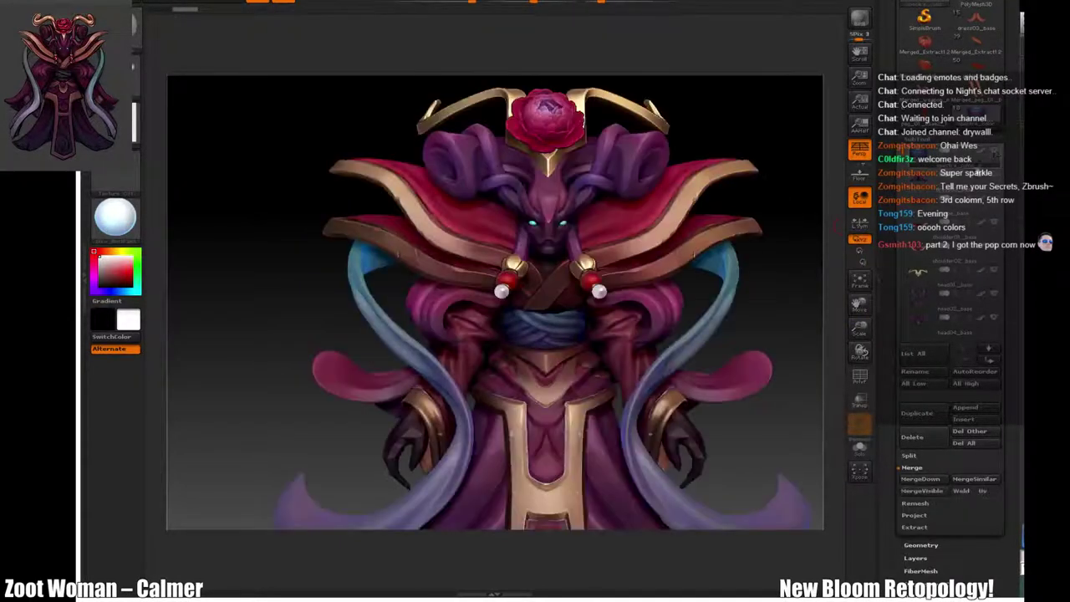
mouse_move(793, 342)
left_mouse_down("alt")
mouse_move(788, 316)
mouse_move(710, 242)
left_mouse_up("alt")
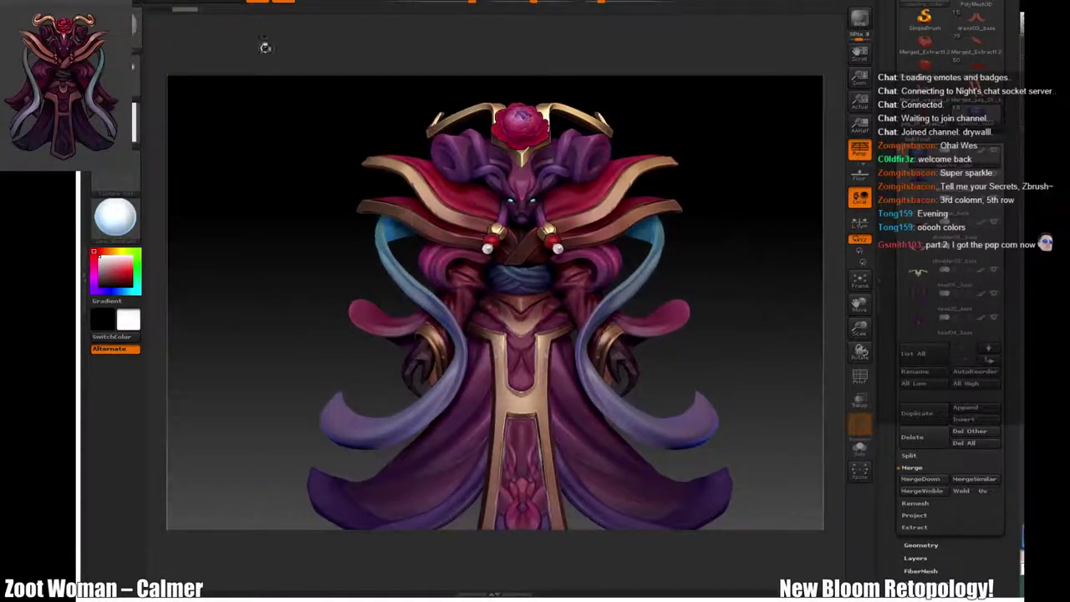
Step: Double the document size to give the canvas a higher resolution, keeping the whole canvas in view
left_click(186, 2)
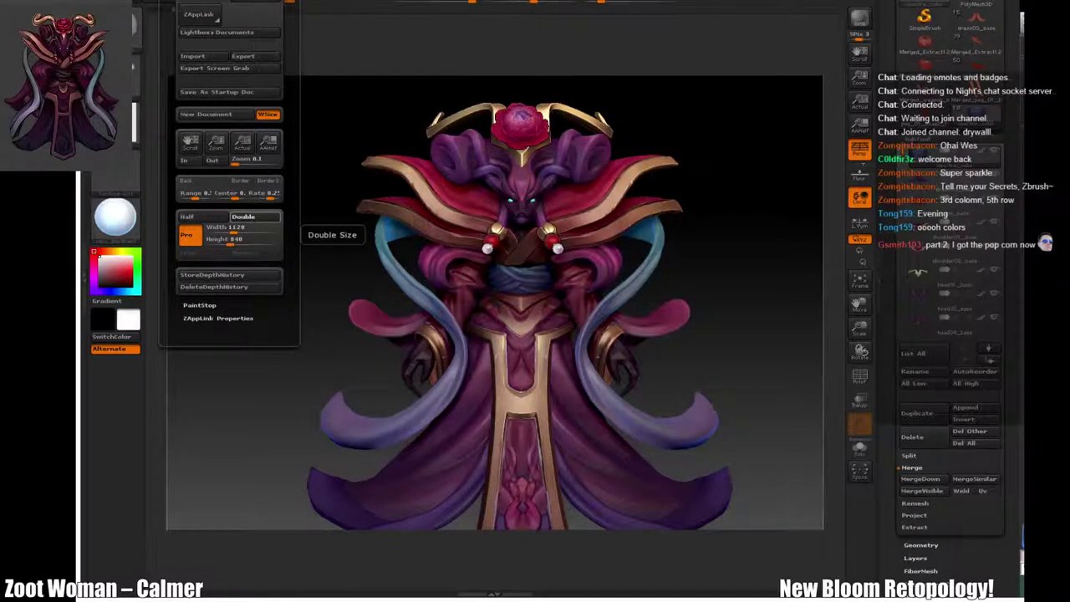
left_click(244, 217)
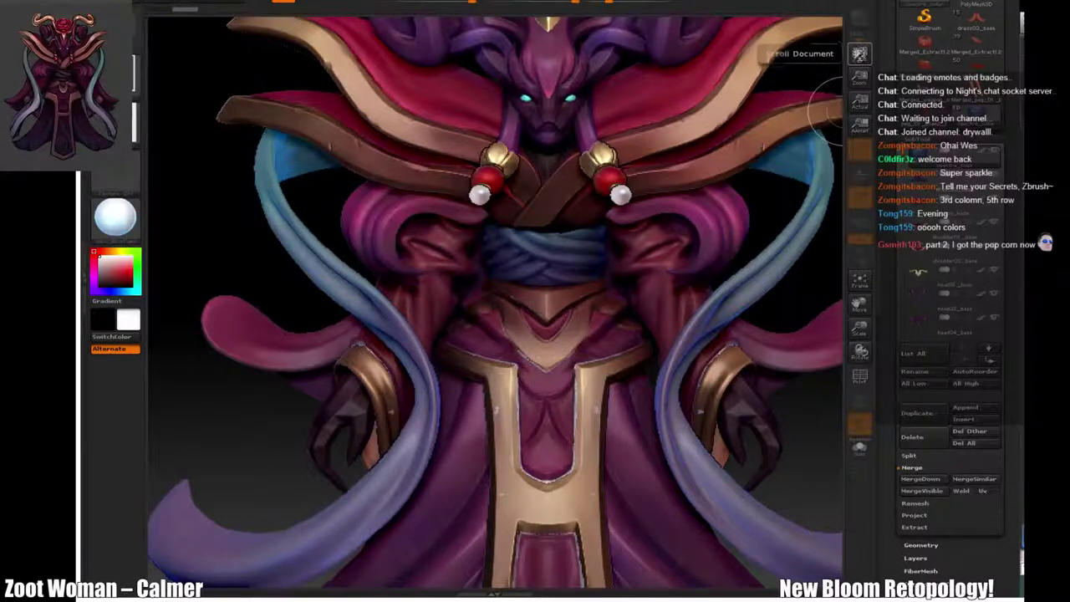
left_click_drag(859, 78, 865, 34)
key("shift+r")
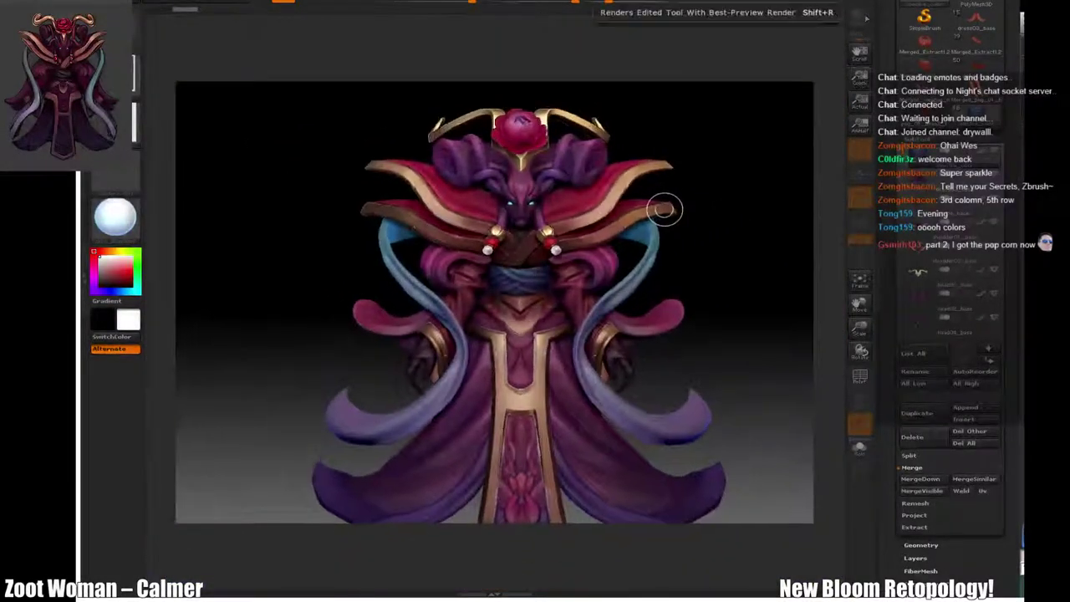
Step: Clear the canvas, redraw the character on it in Edit mode and turn it to face the front
key("ctrl+n")
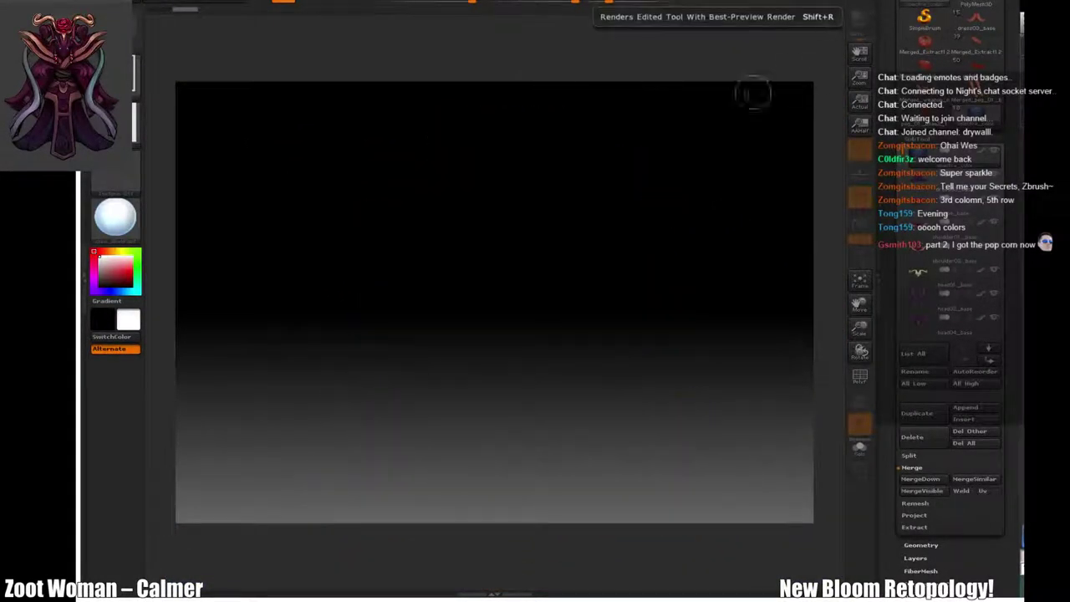
left_click_drag(488, 287, 512, 127)
key("t")
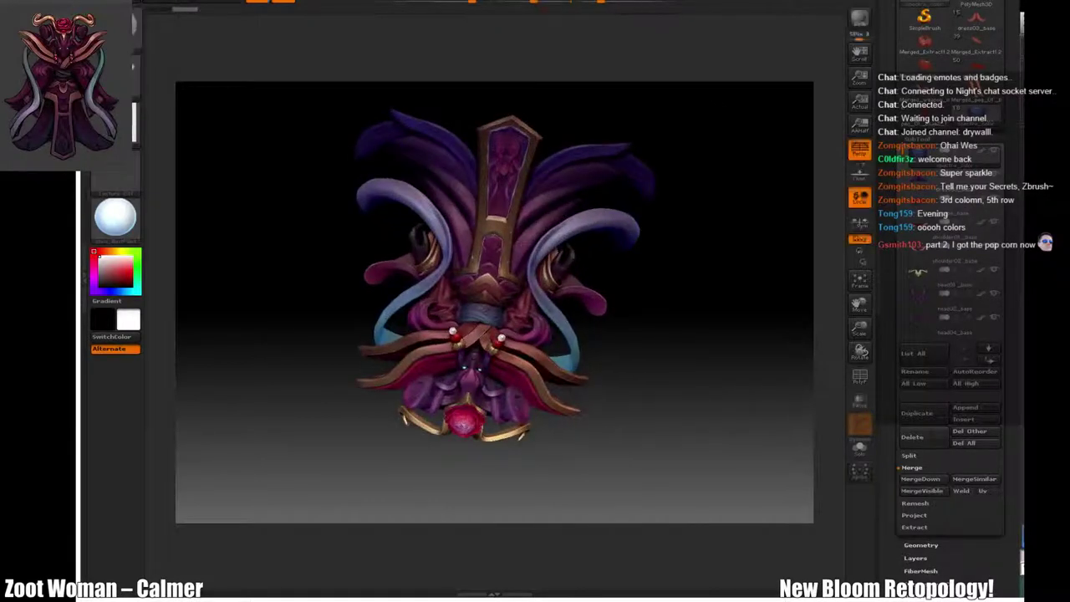
left_click_drag(338, 381, 731, 237)
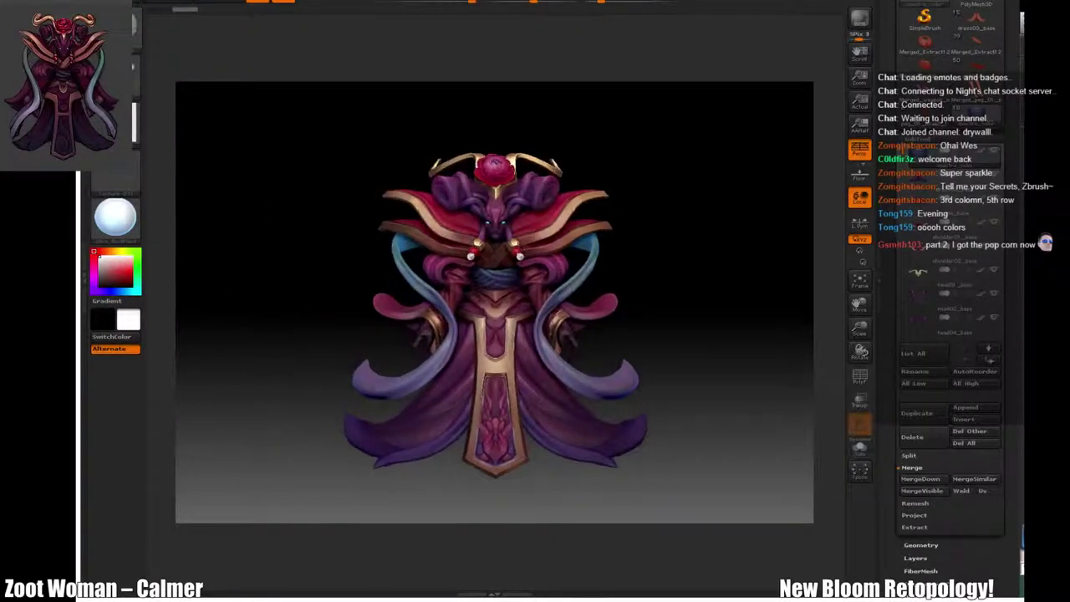
key("f")
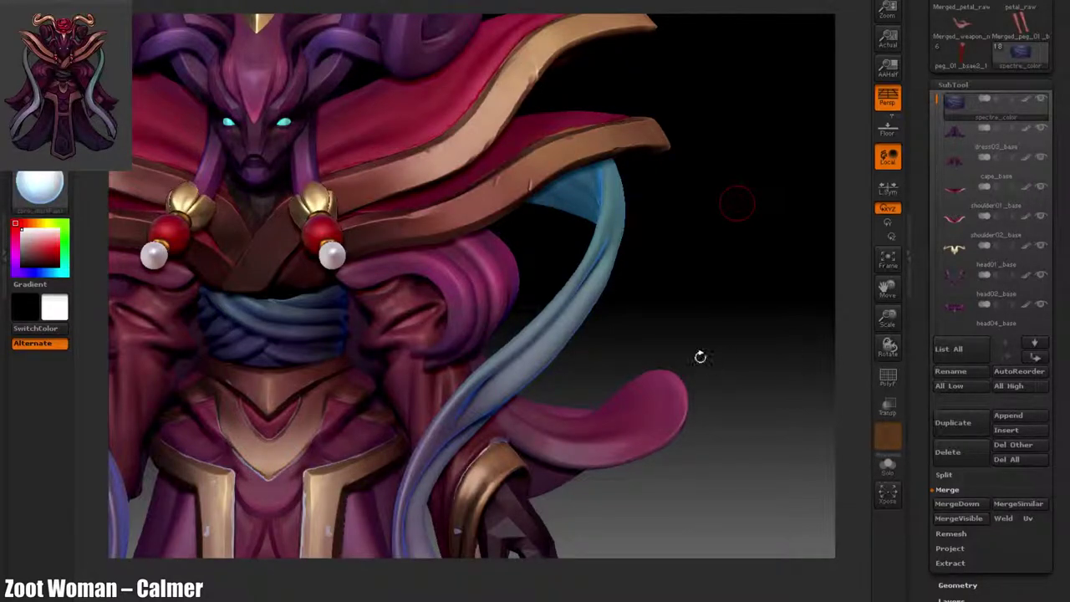
Step: Frame the whole character centred from the front and store this placement as the ZAppLink Front view
left_click_drag(759, 356, 764, 363)
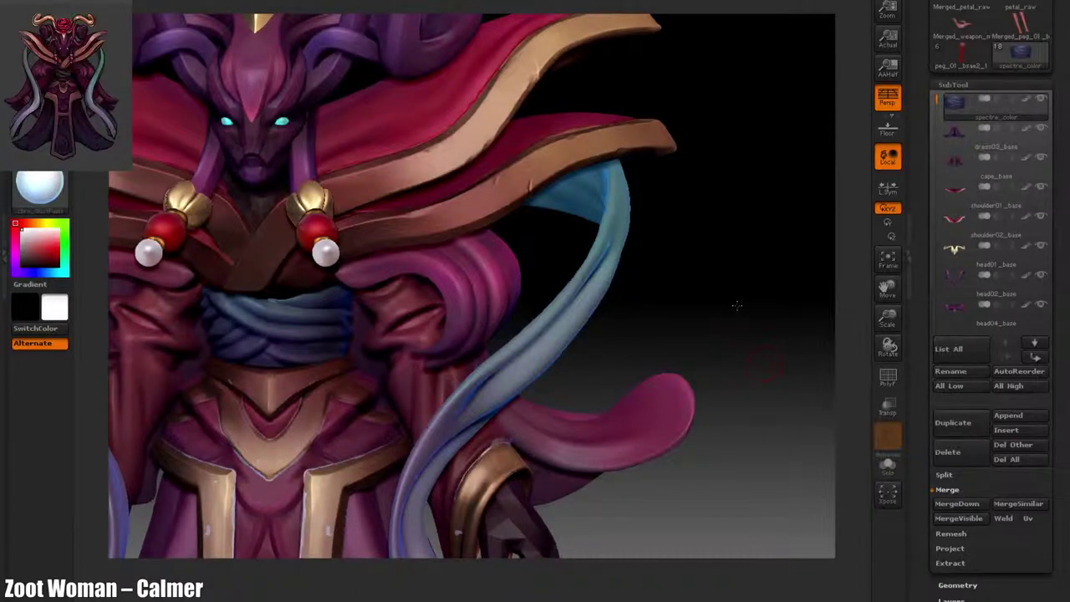
key("f")
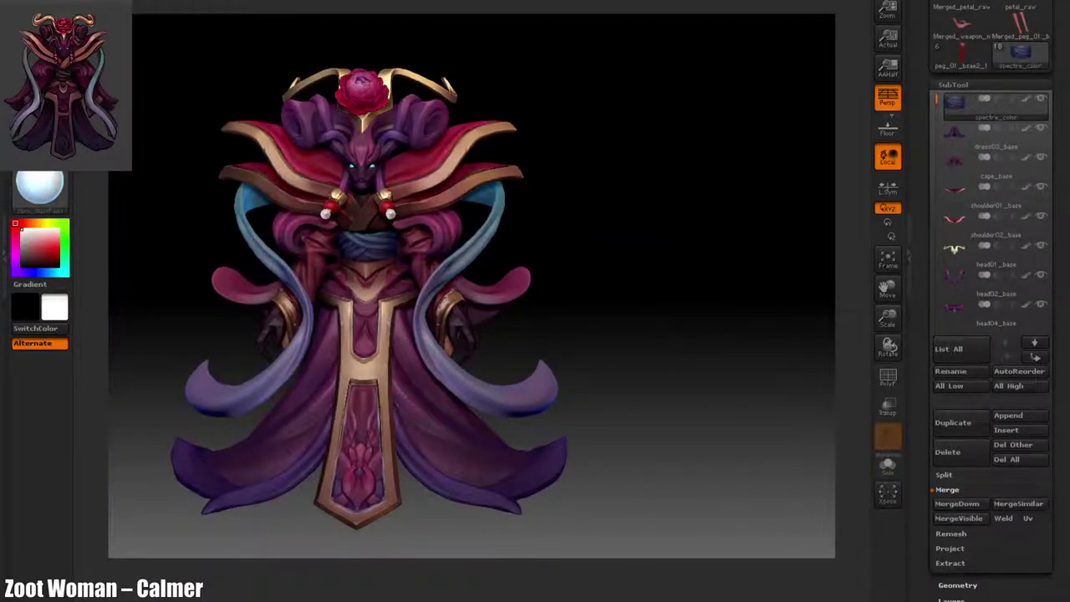
left_click_drag(587, 323, 681, 320, "alt")
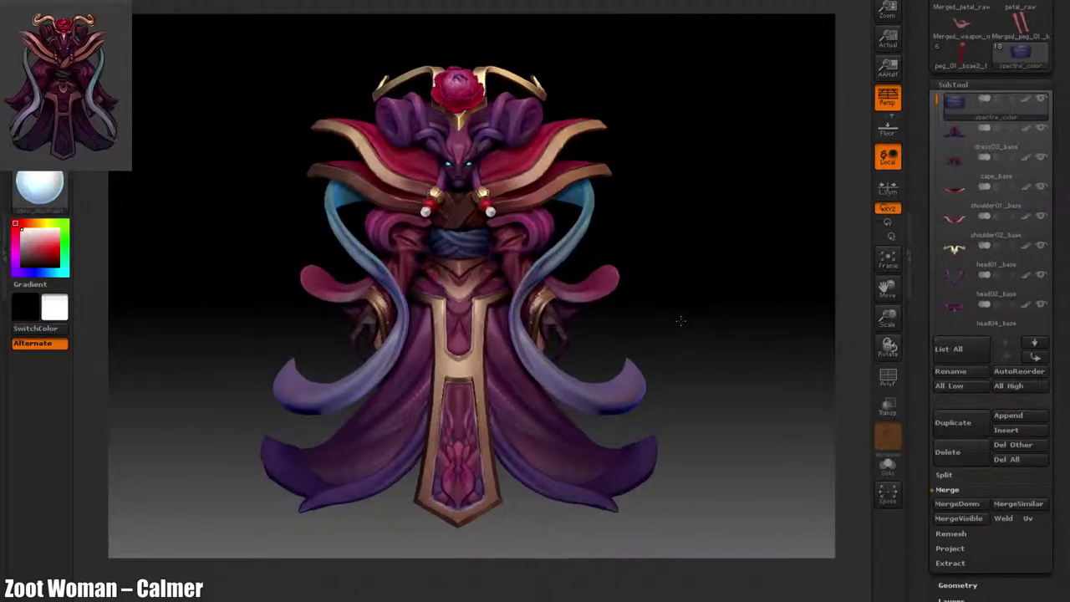
mouse_move(110, 2)
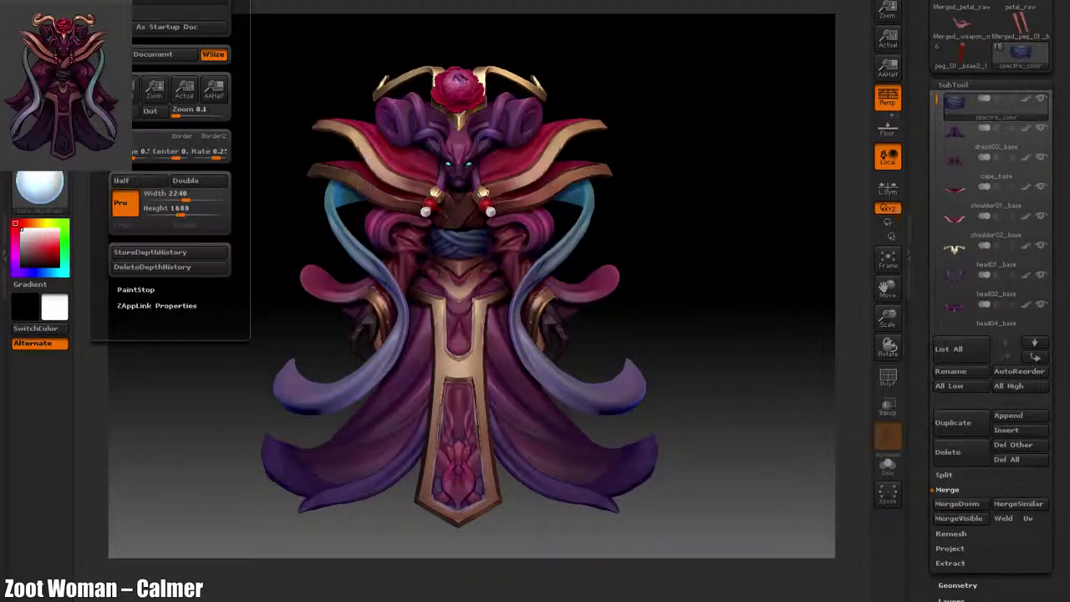
mouse_move(147, 2)
left_click(159, 305)
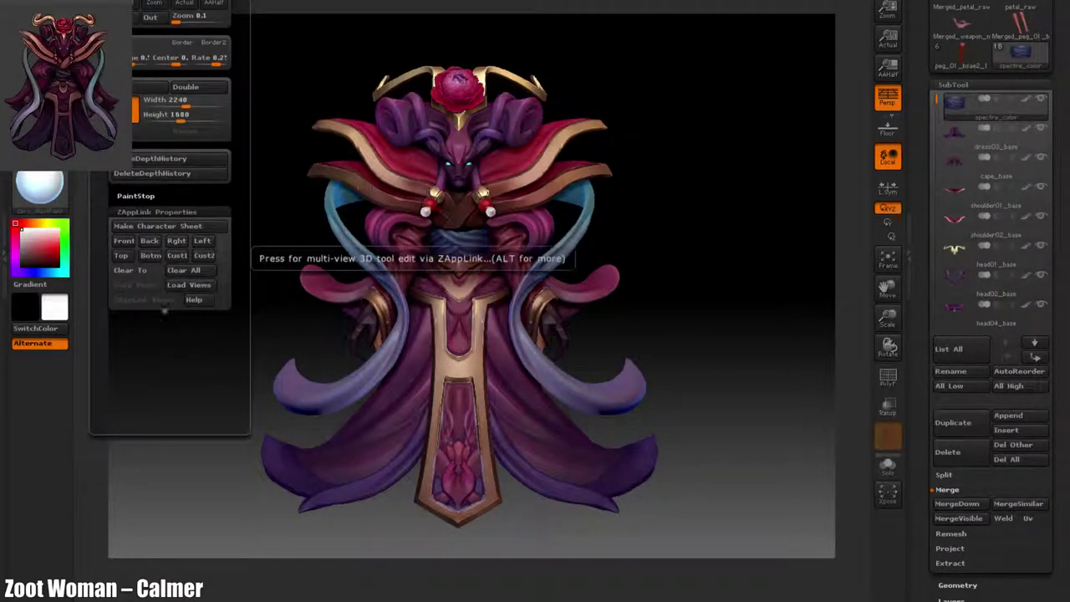
left_click(127, 242)
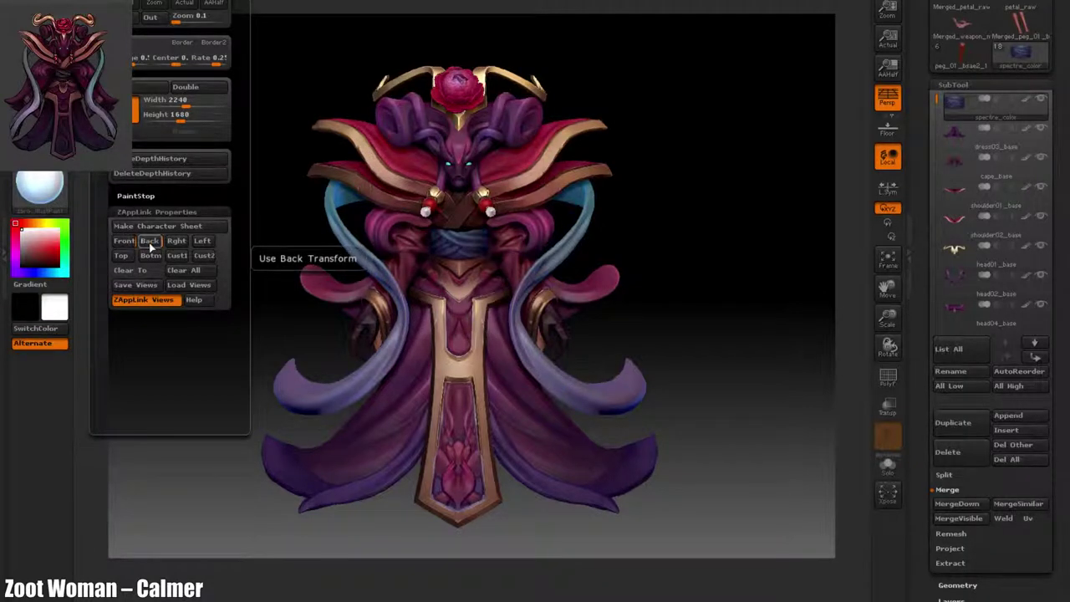
Step: Check the ZAppLink Back view, turn the character to its side profile and store that as the Left view
left_click(150, 242)
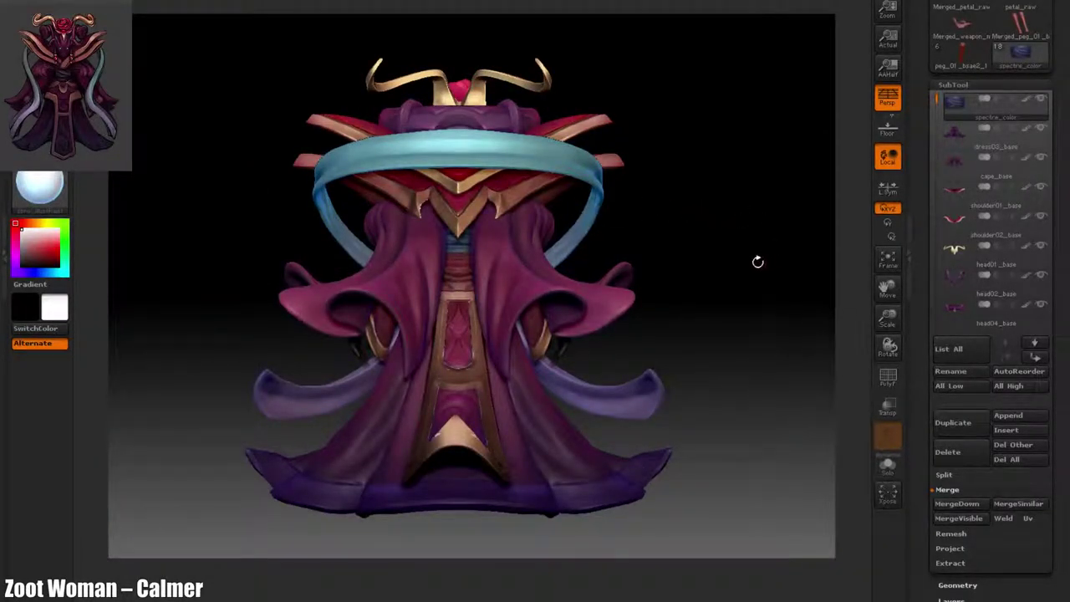
left_click_drag(742, 208, 670, 244)
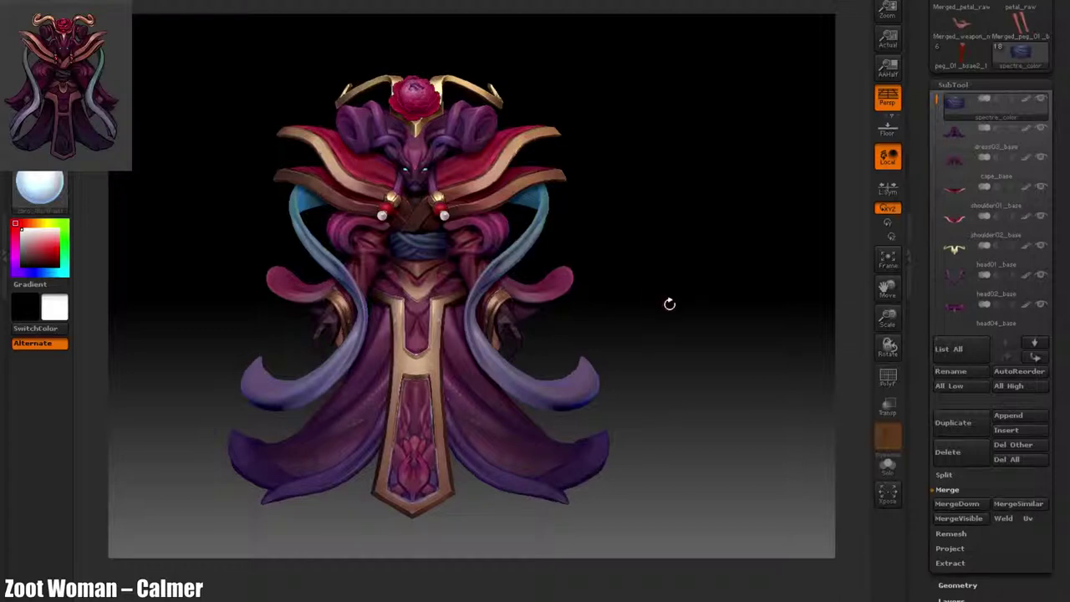
left_click_drag(672, 303, 721, 305)
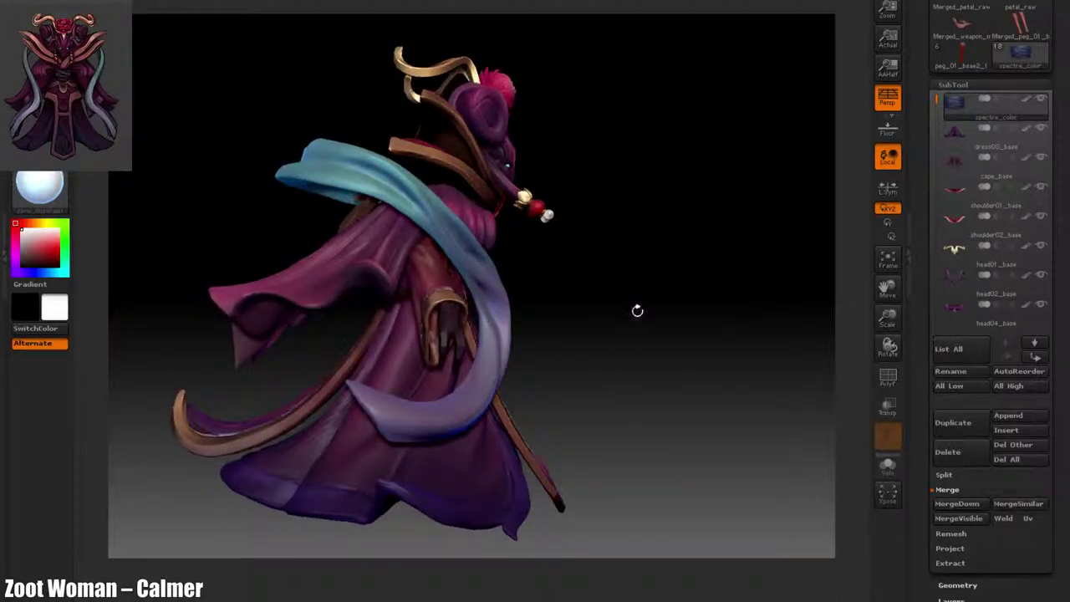
left_click_drag(652, 315, 689, 313, "alt")
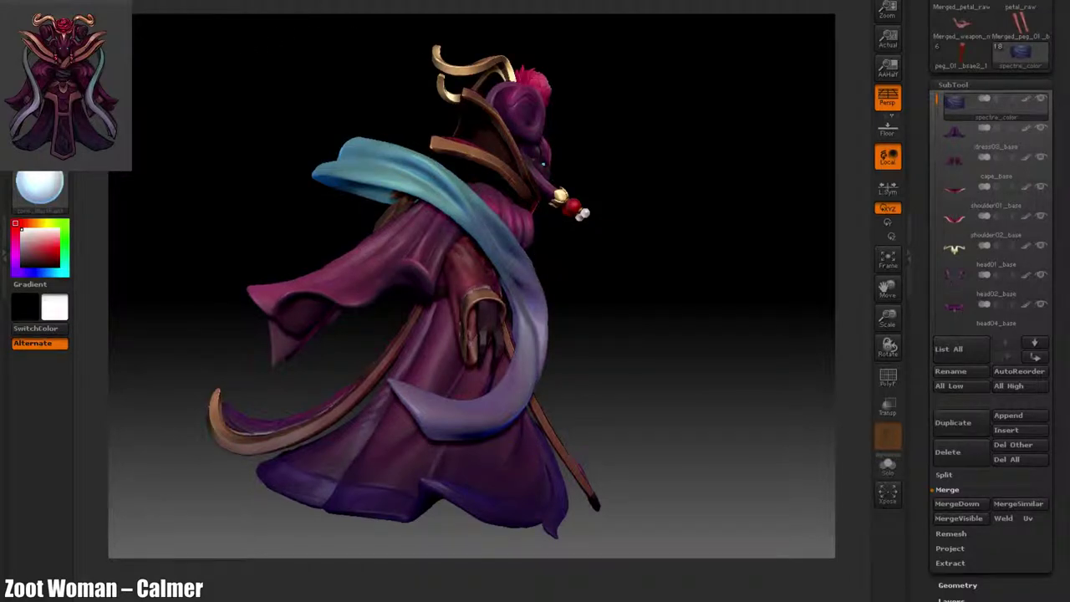
mouse_move(110, 2)
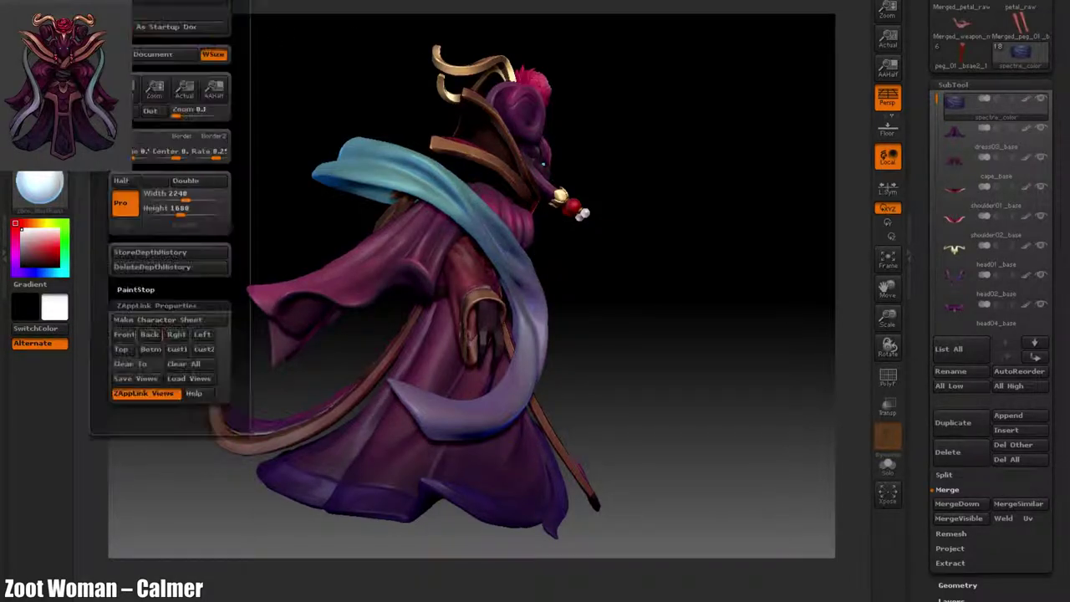
left_click(202, 333)
Step: Turn the character to be seen from directly above and store that placement as the ZAppLink Top view
left_click_drag(719, 334, 527, 318)
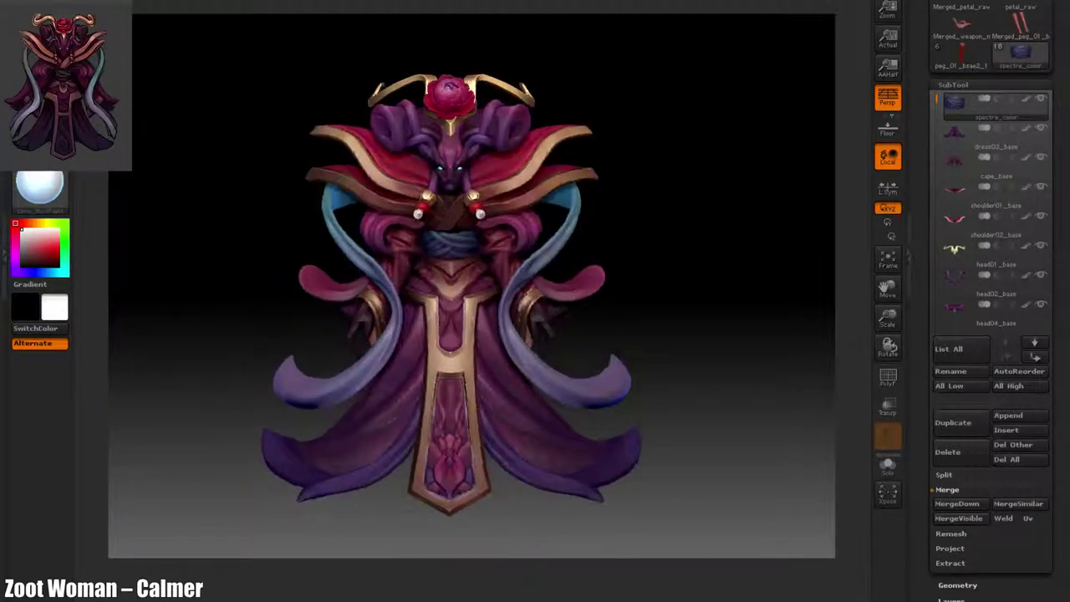
left_click_drag(677, 223, 665, 310)
left_click_drag(691, 274, 691, 291, "alt")
left_click_drag(719, 328, 736, 431)
left_click(82, 1)
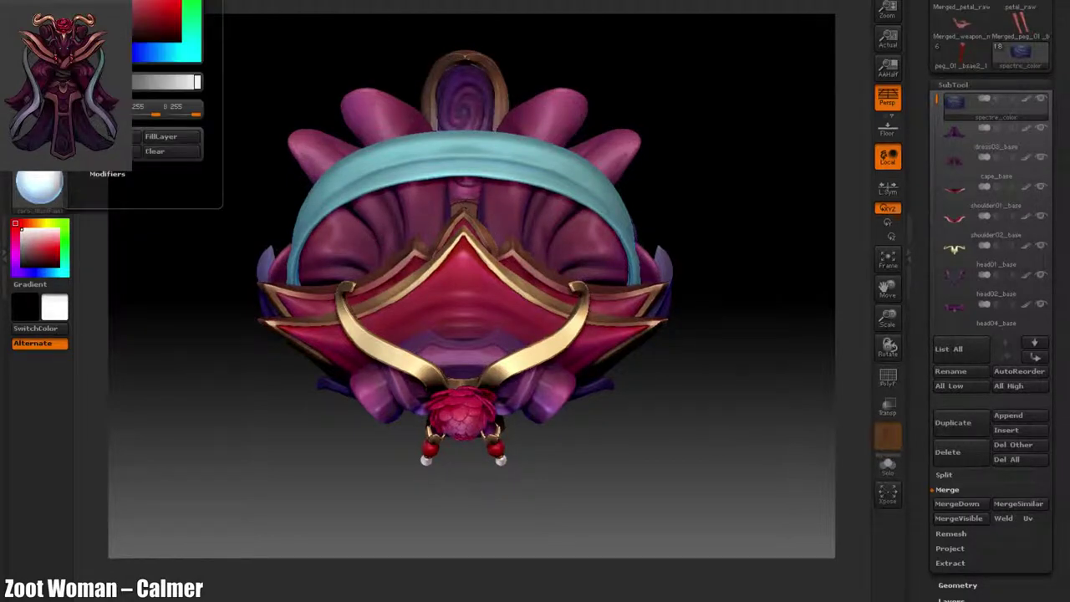
mouse_move(109, 2)
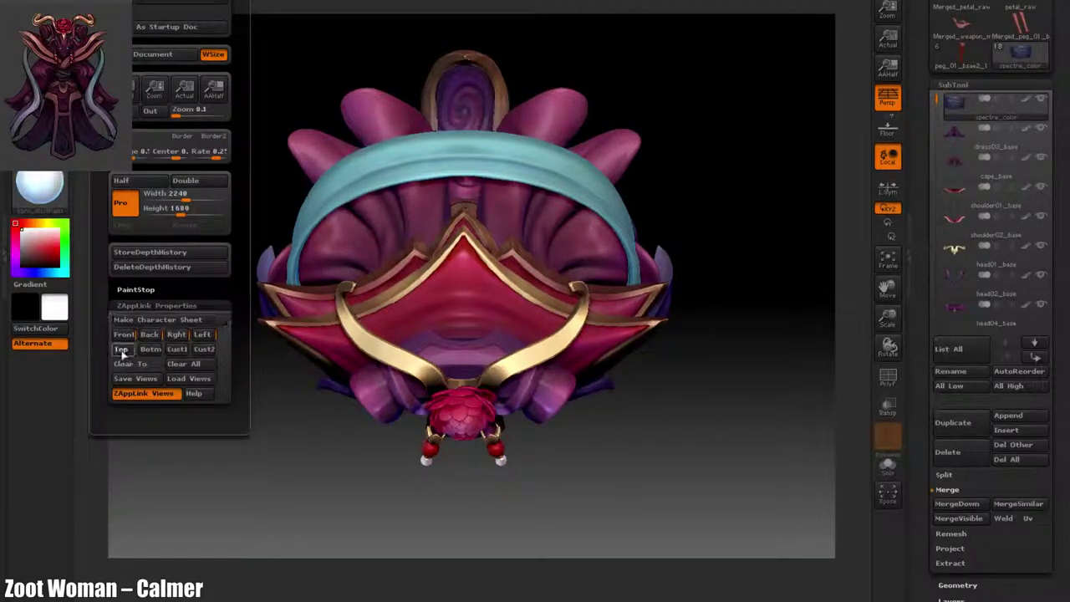
left_click(123, 351)
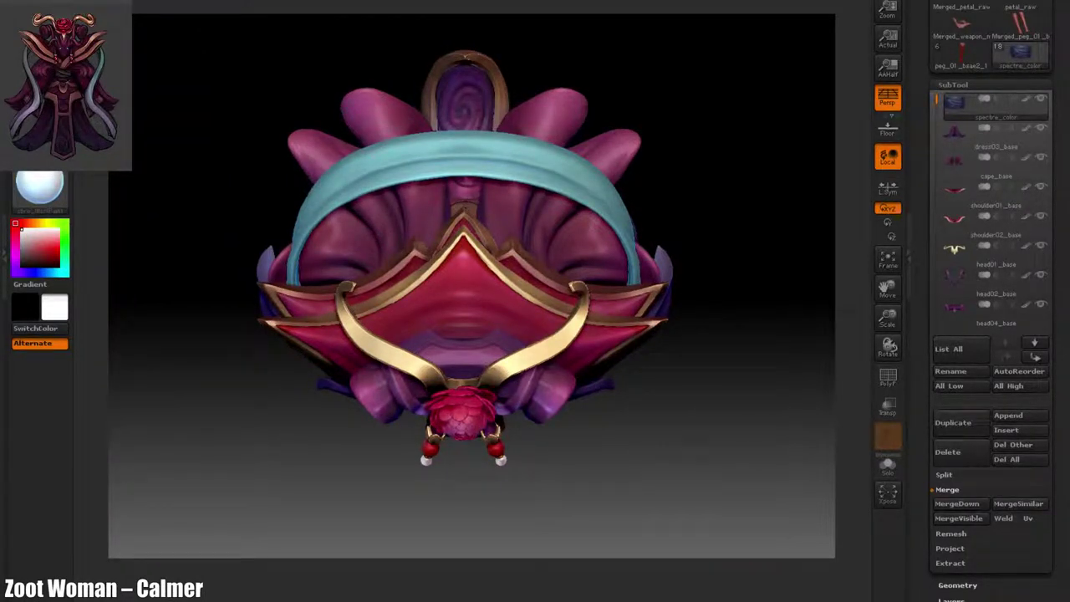
Step: Check the ZAppLink Bottom view, return the character to the front and clear the transform stored for Bottom
mouse_move(109, 2)
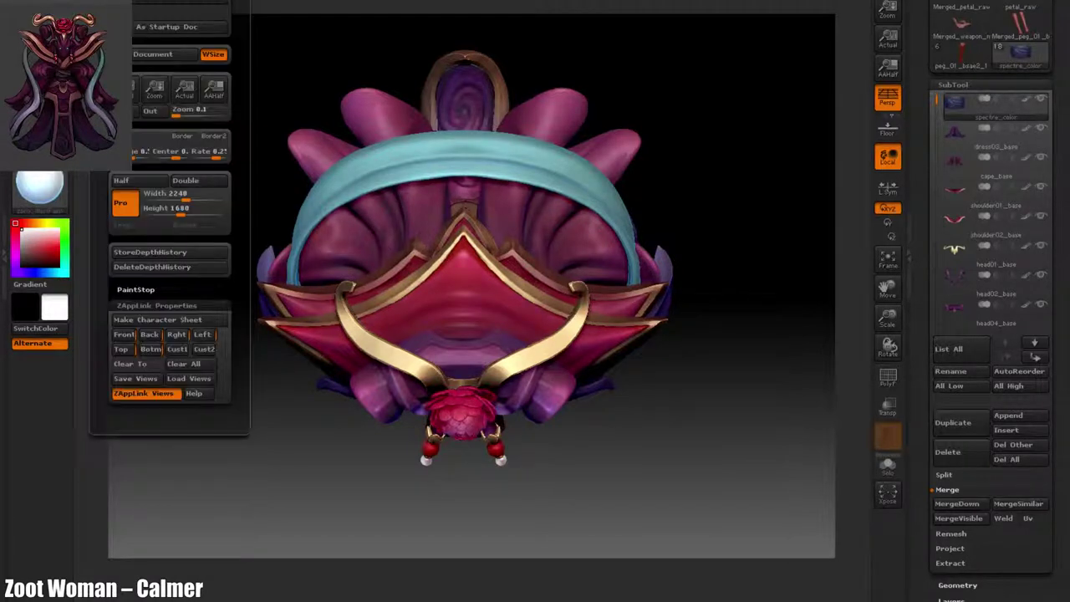
left_click(150, 349)
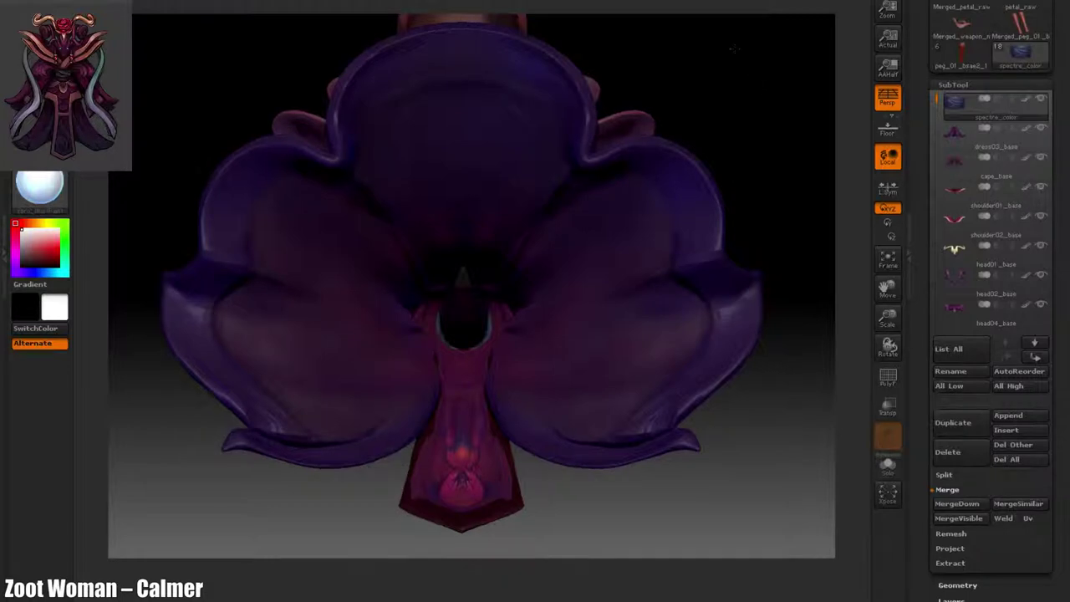
left_click_drag(778, 128, 734, 46, "alt")
left_click_drag(424, 151, 388, 292)
left_click_drag(382, 150, 438, 183, "alt")
left_click_drag(260, 84, 291, 51, "alt")
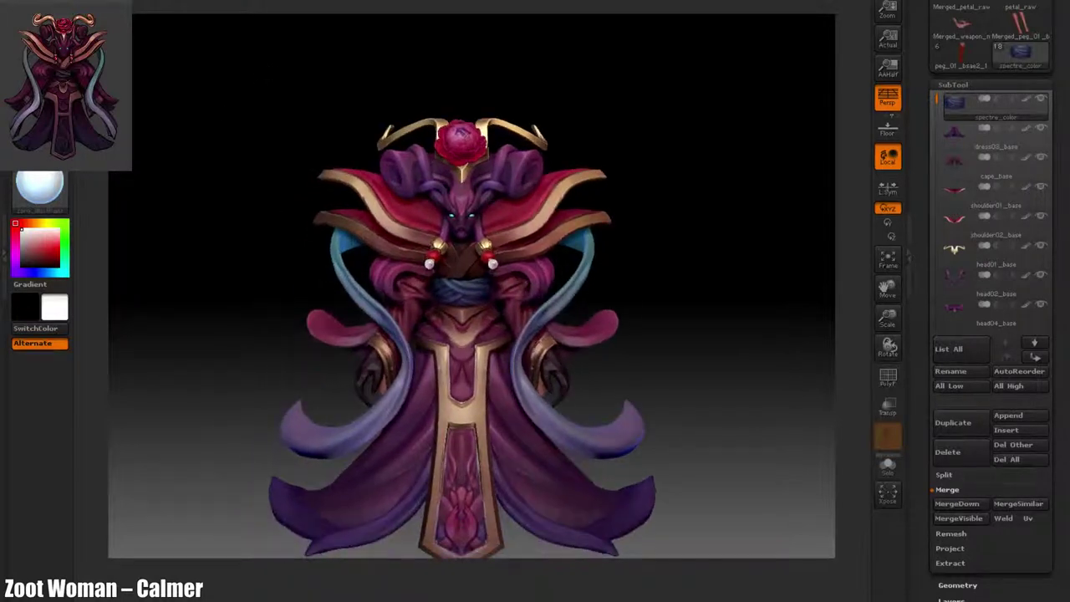
mouse_move(253, 144)
left_mouse_down("alt")
mouse_move(253, 129)
mouse_move(255, 140)
left_mouse_up("alt")
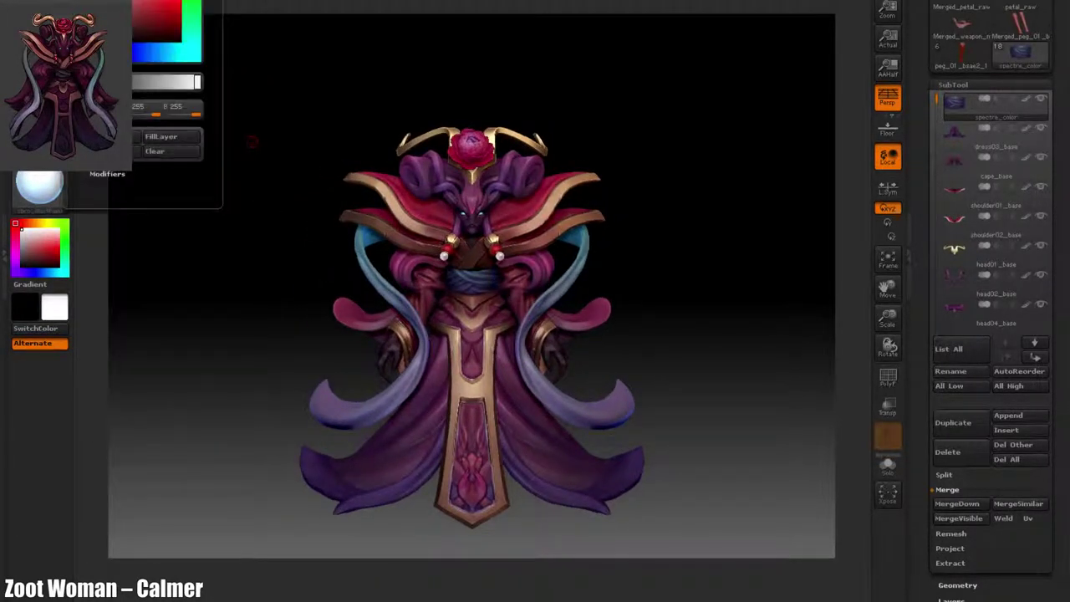
mouse_move(112, 3)
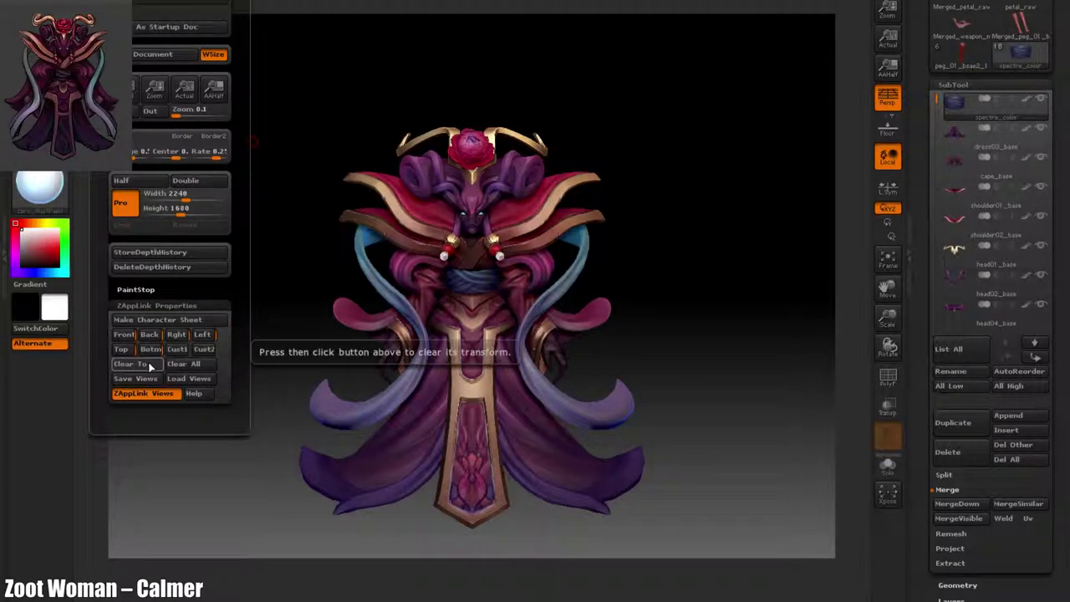
left_click(151, 365)
left_click(154, 350)
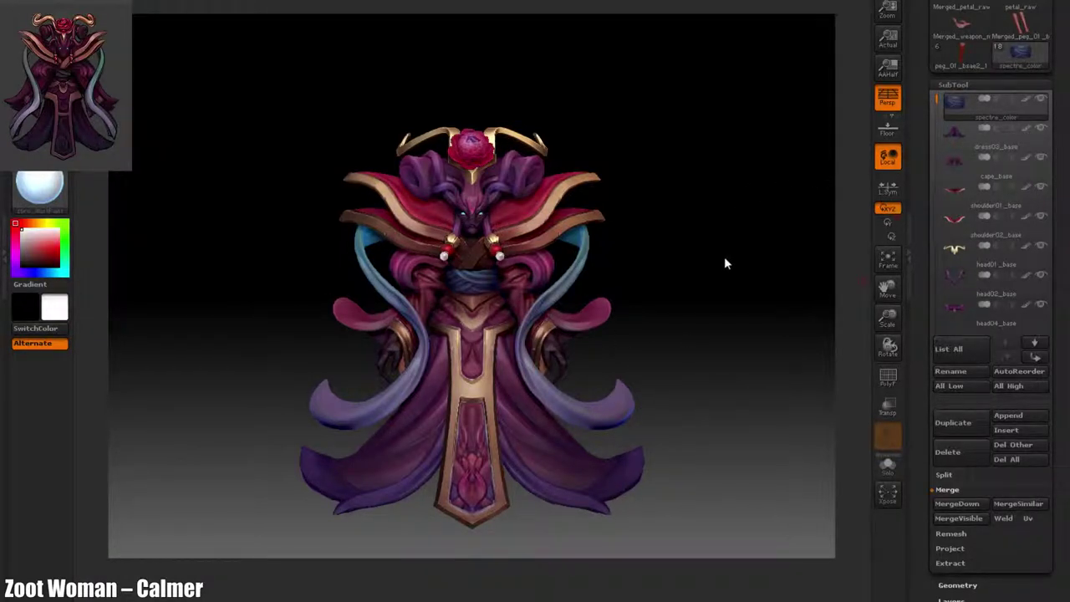
Step: Hide every subtool except the blue waist wrap and send it to Photoshop through ZAppLink
left_click_drag(718, 213, 699, 266)
left_click(1060, 96, "ctrl+shift")
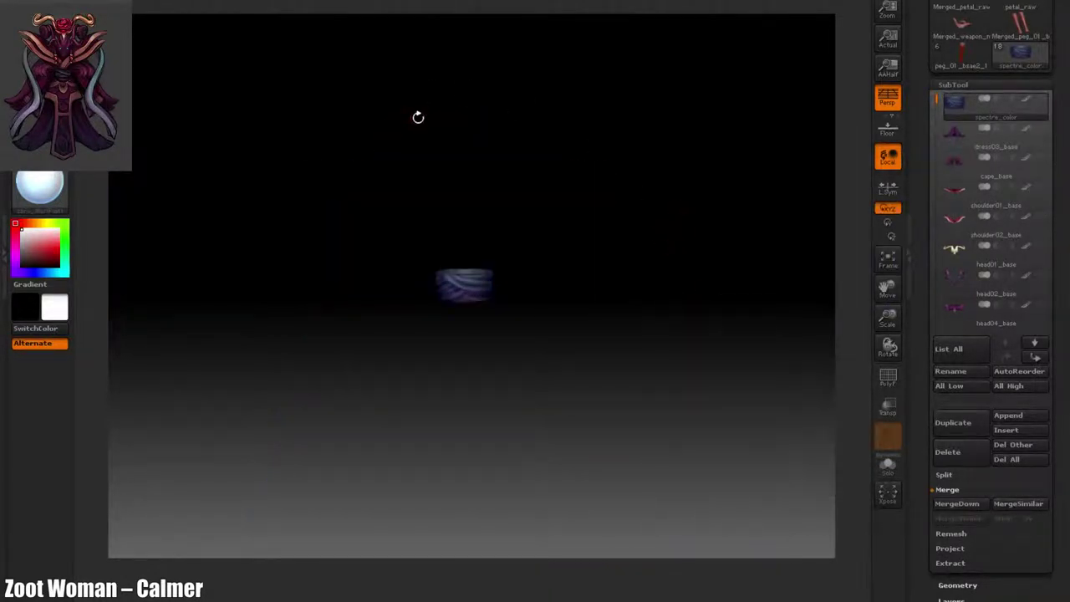
left_click(125, 2)
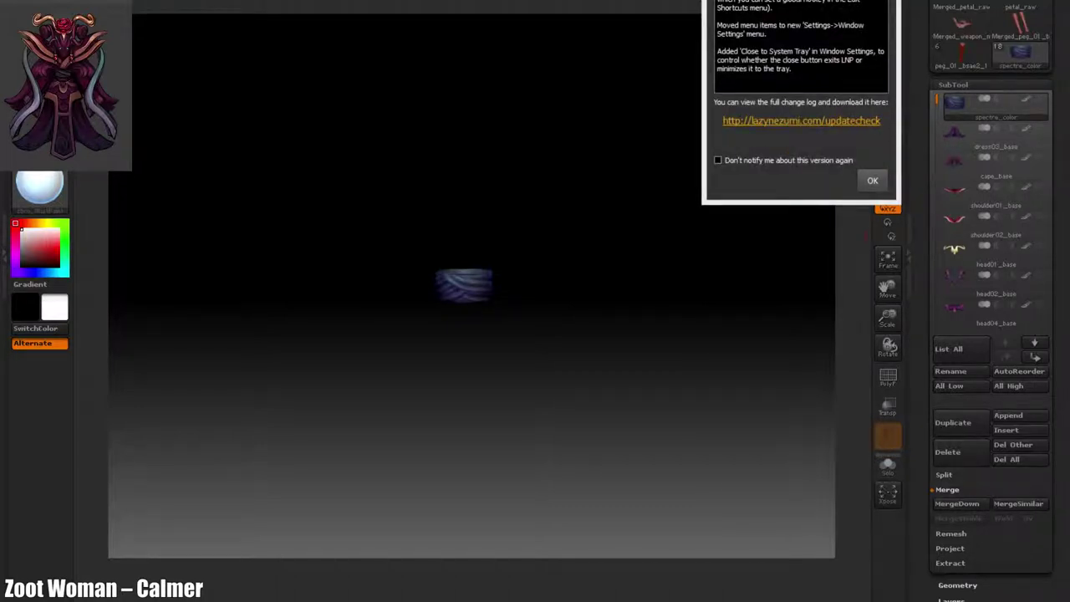
Step: Dismiss the Lazy Nezumi Pro update notice in Photoshop and move the Lazy Nezumi Pro window off the canvas
left_click_drag(1069, 321, 669, 0)
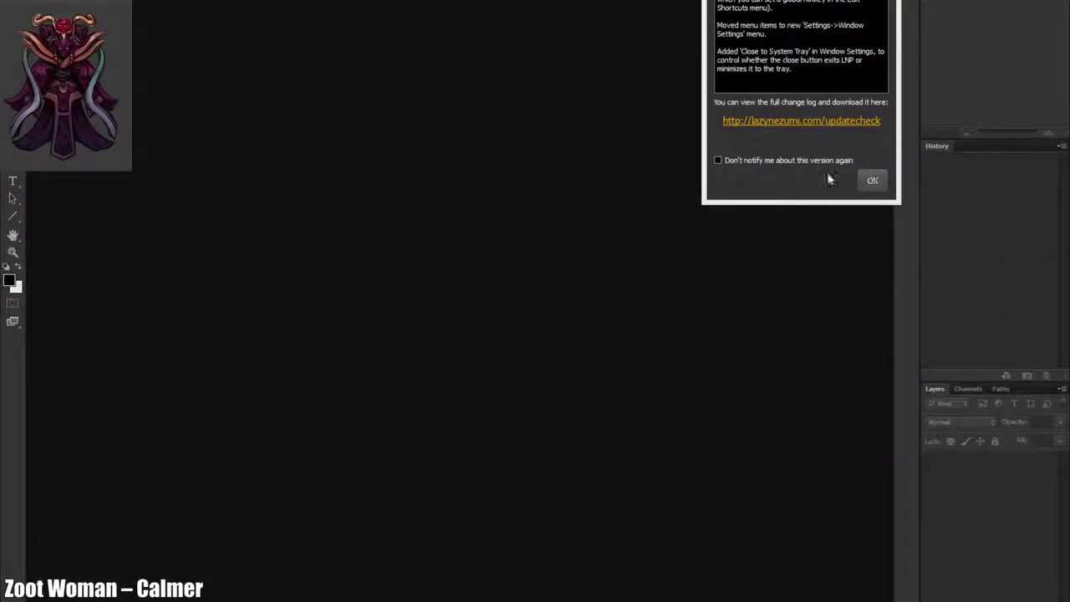
left_click(870, 181)
left_click_drag(819, 7, 967, 497)
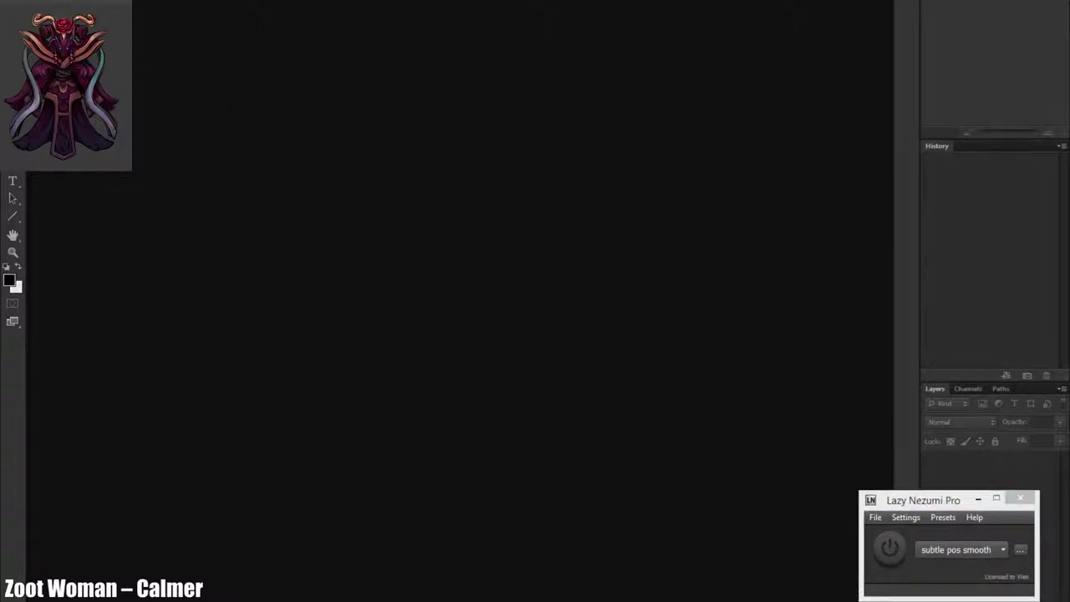
Step: Switch back to ZBrush and send the waist wrap's stored ZAppLink views to Photoshop
key("alt+Tab")
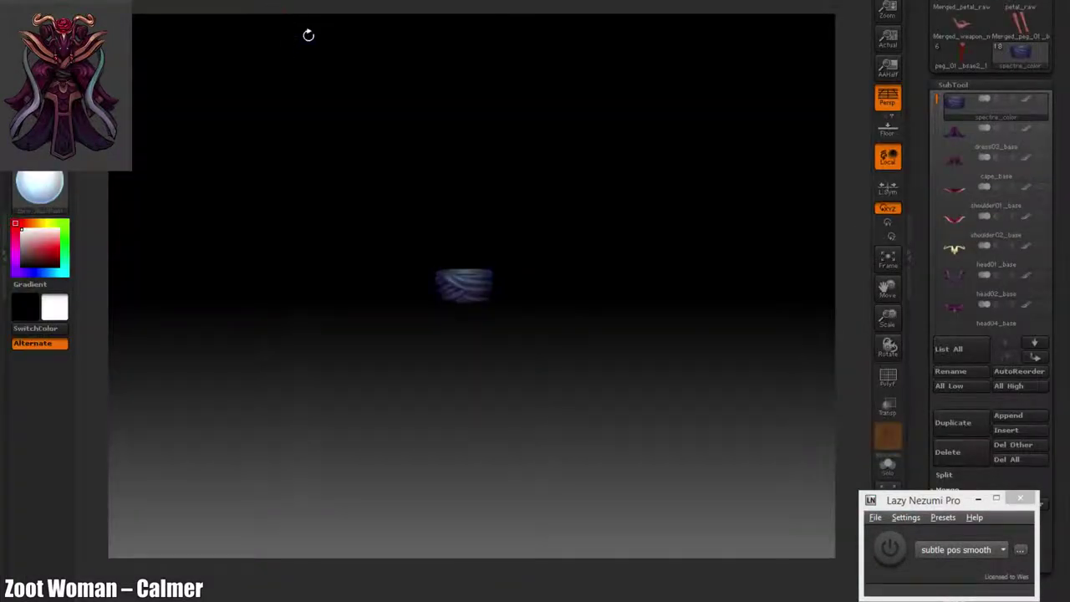
left_click(126, 1)
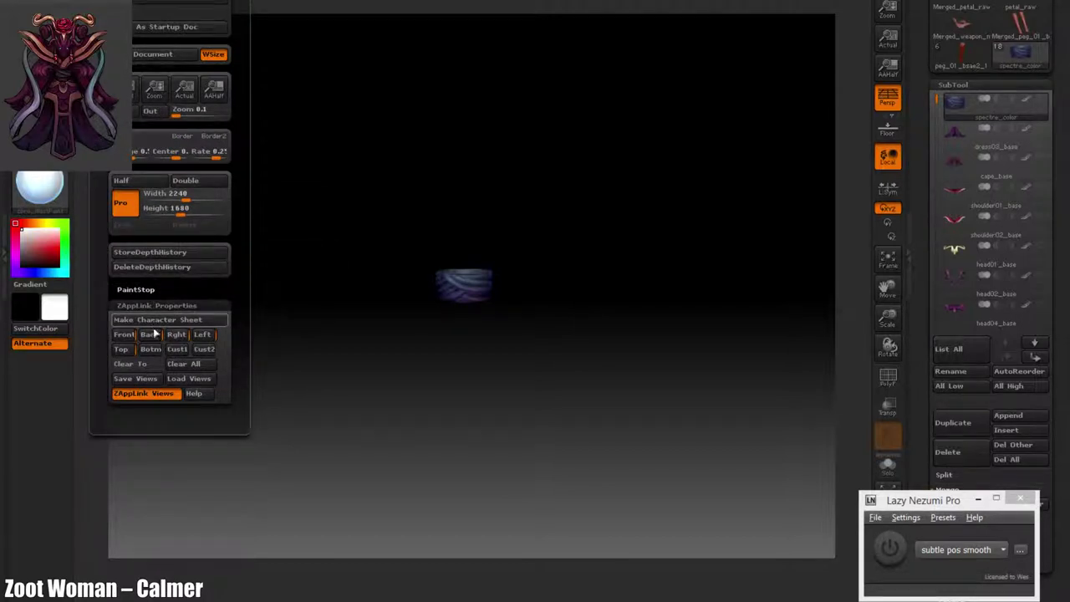
left_click(143, 393)
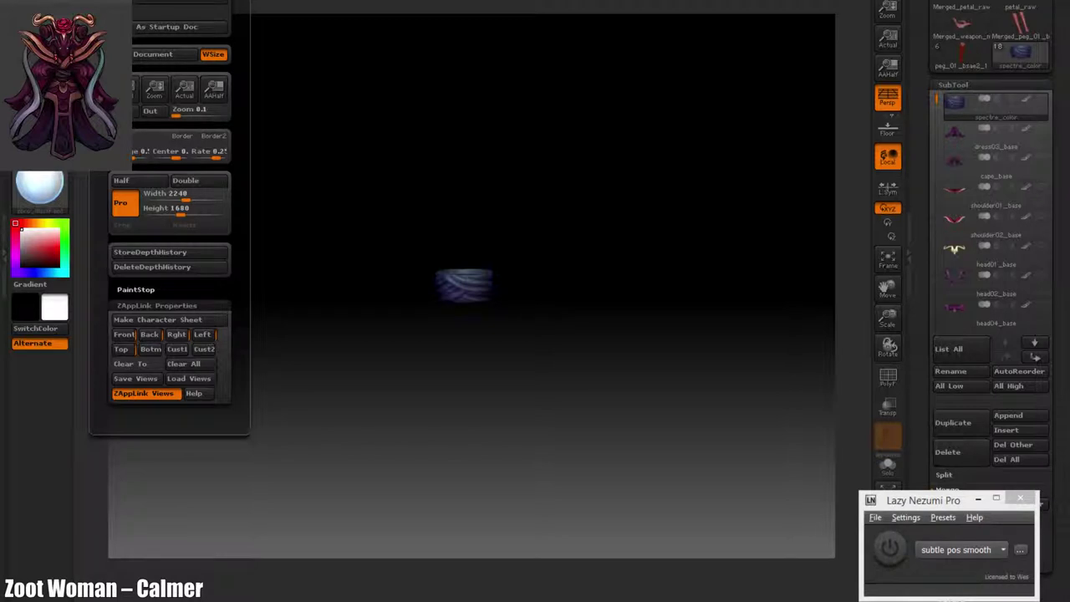
key("ctrl+shift+s")
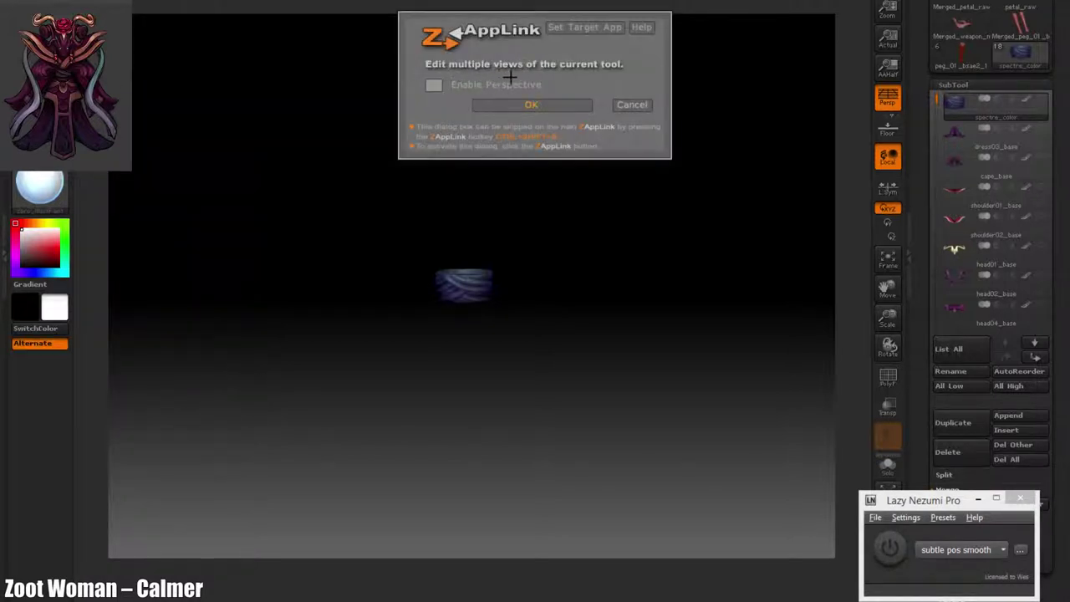
left_click(437, 85)
left_click(517, 109)
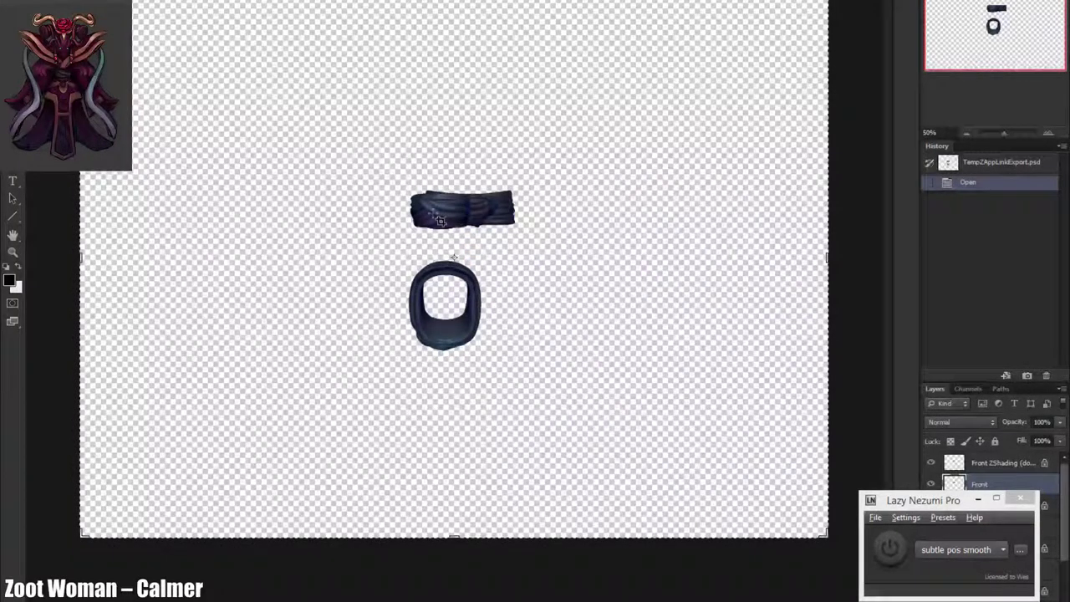
Step: Minimize the Lazy Nezumi Pro window covering the layers and select the Front ZShading layer
left_click(976, 500)
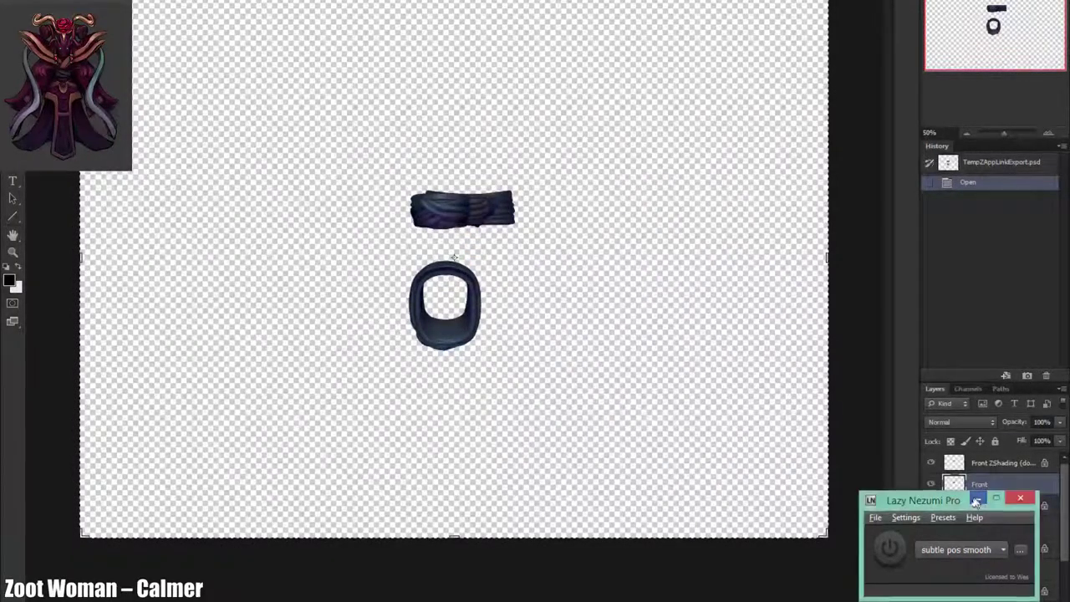
left_click(976, 500)
left_click(953, 464)
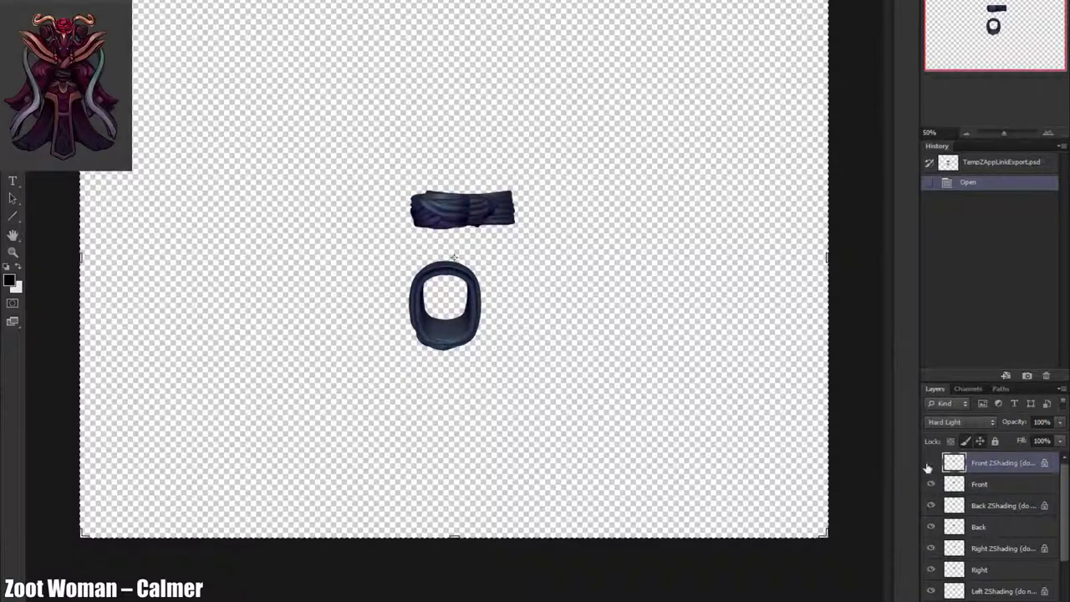
Step: Examine the waist wrap's shading up close, comparing the isolated Front ZShading layer with all layers shown
scroll(444, 213, "up", 5, "alt")
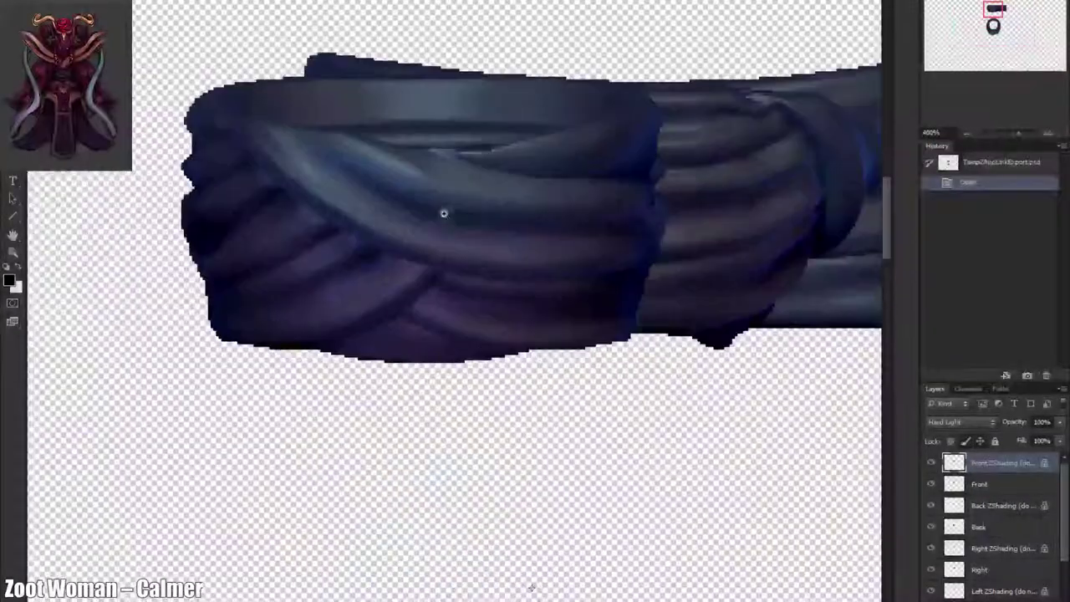
scroll(442, 279, "down", 3, "alt")
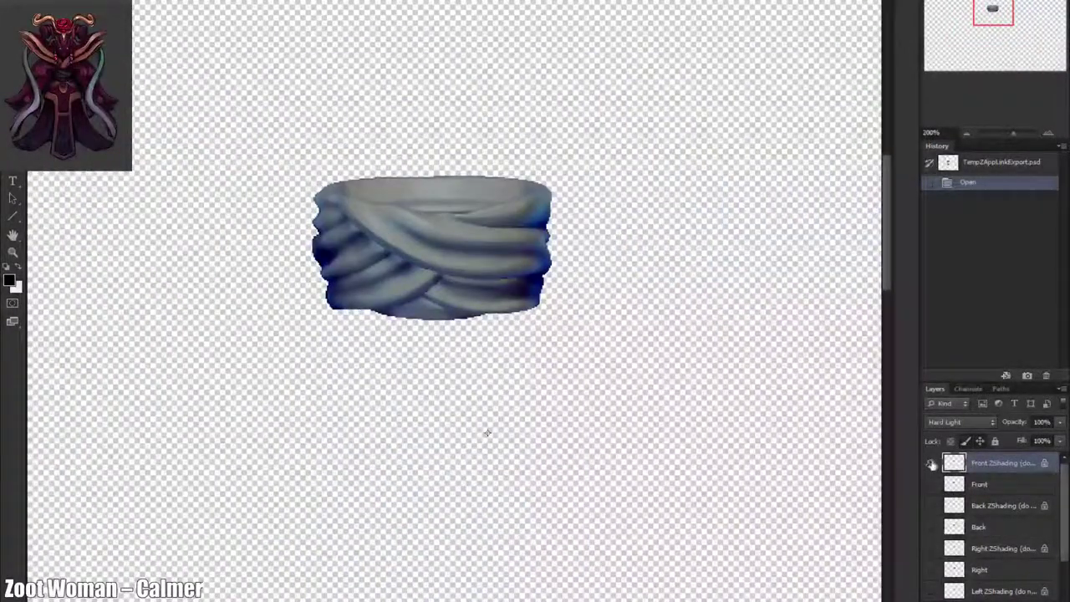
left_click(930, 464, "alt")
scroll(399, 275, "down", 3, "alt")
scroll(420, 276, "up", 4, "alt")
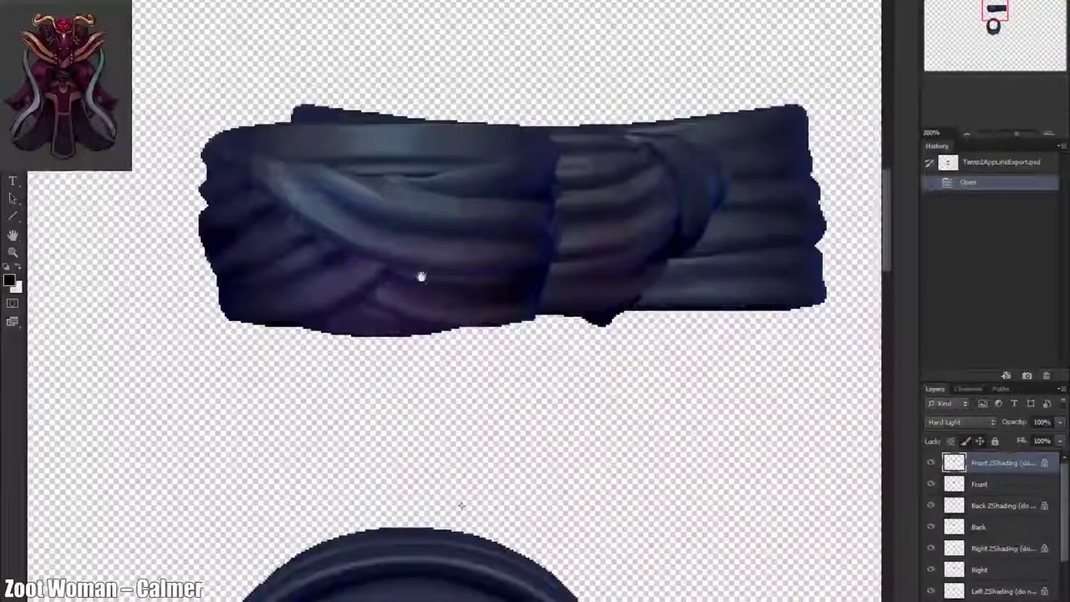
scroll(446, 430, "down", 2, "alt")
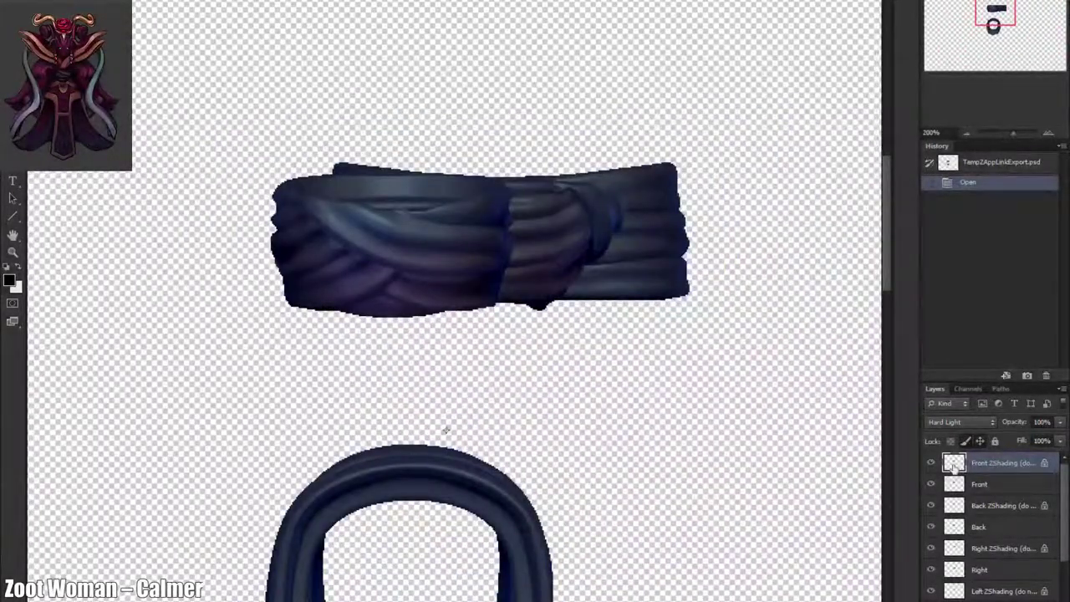
scroll(962, 504, "down", 2)
scroll(962, 504, "up", 2)
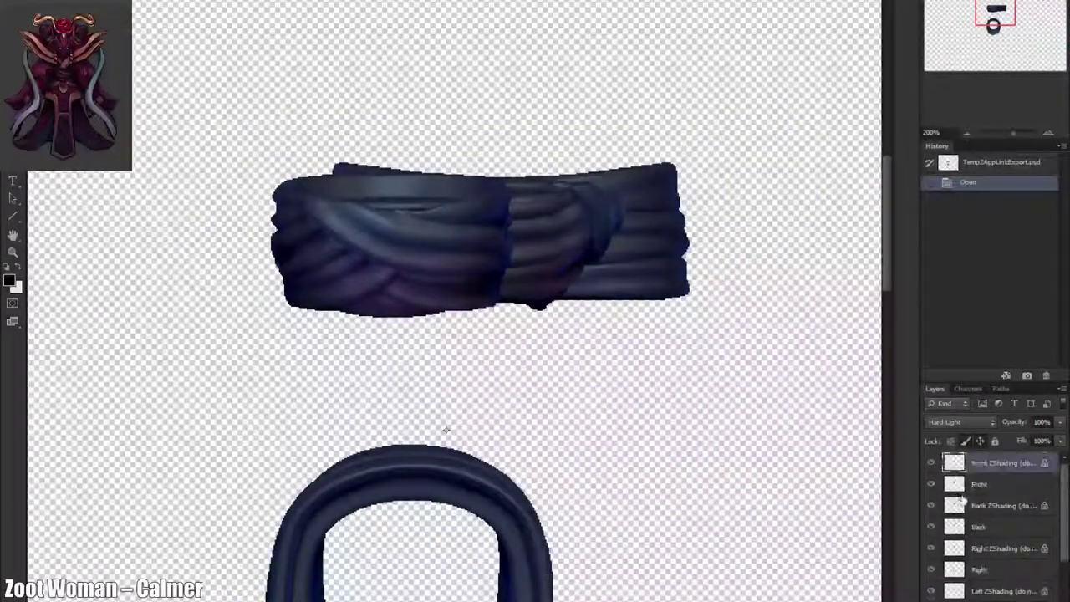
Step: Duplicate the Front ZShading layer, merge one copy down into the Front layer and check Front by itself
left_click_drag(954, 468, 1026, 601)
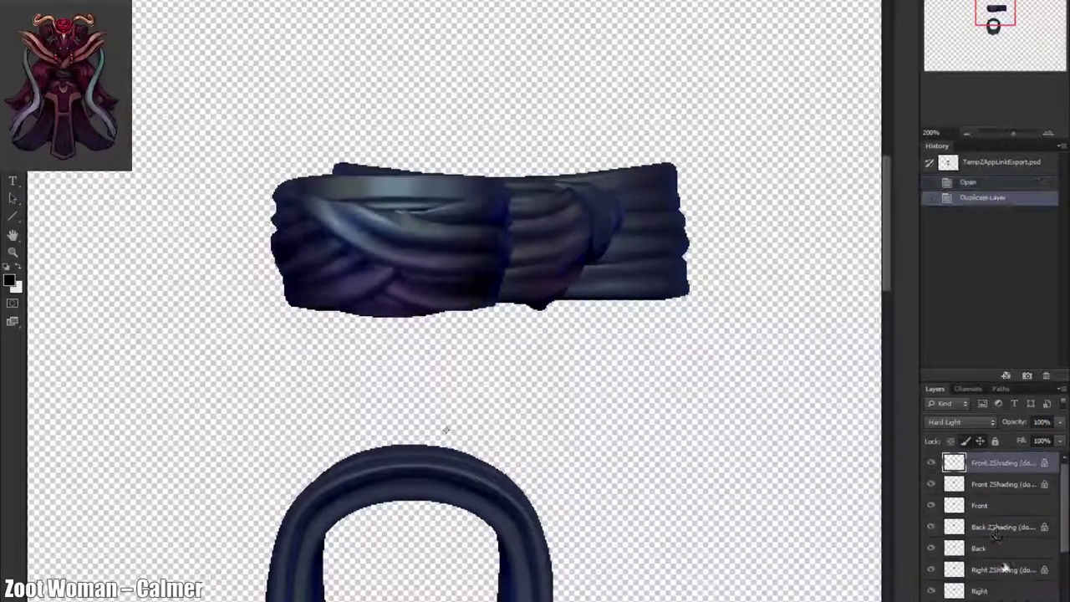
left_click(982, 484)
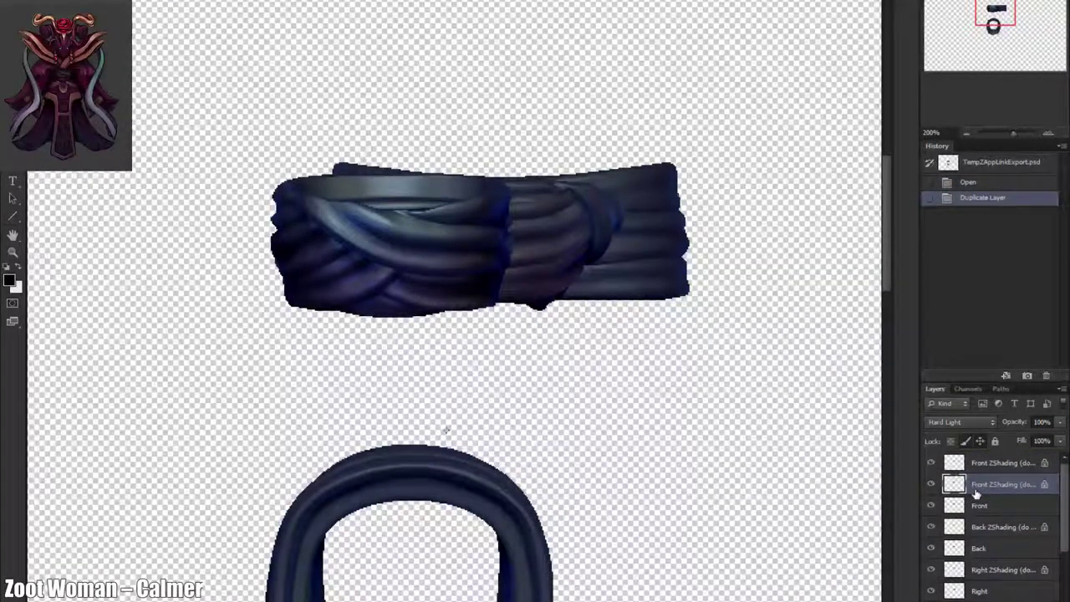
key("ctrl+e")
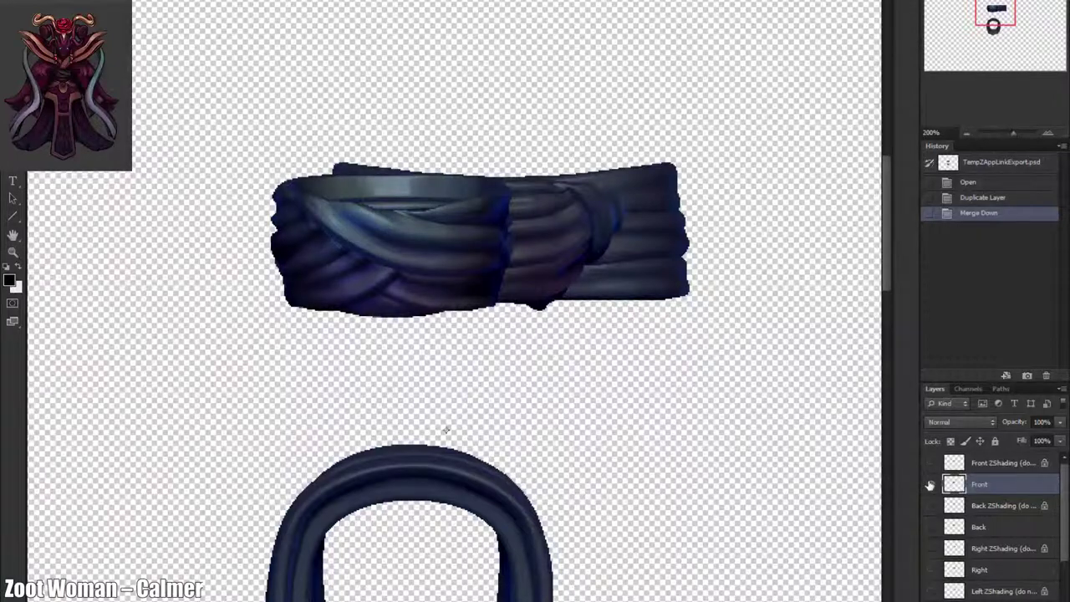
left_click(931, 484, "alt")
left_click(930, 484, "alt")
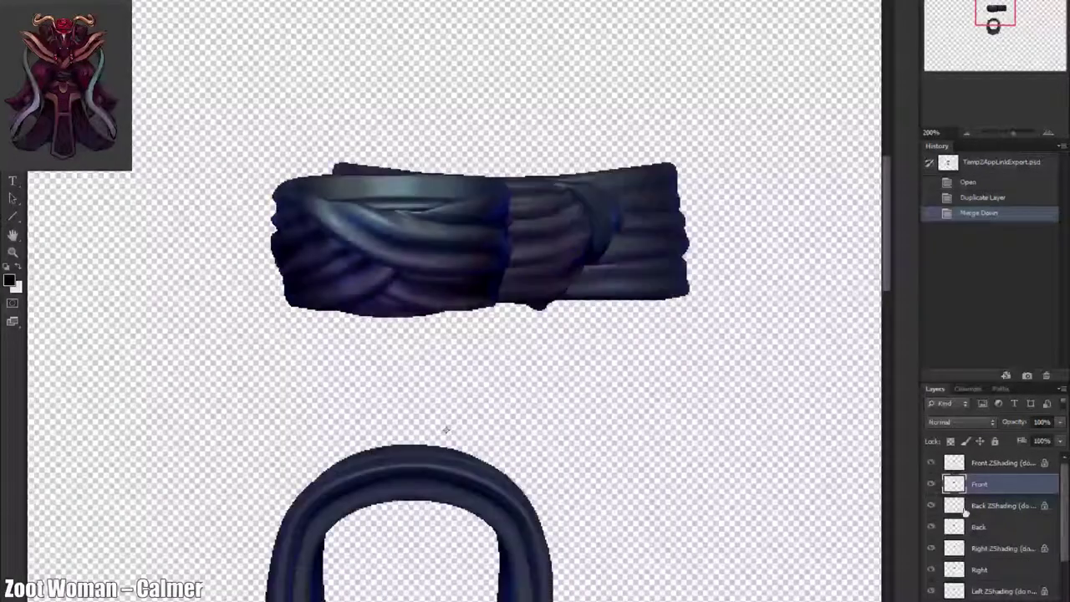
Step: Duplicate the Back ZShading layer and merge the lower copy down into the Back layer
left_click(968, 507)
key("ctrl+j")
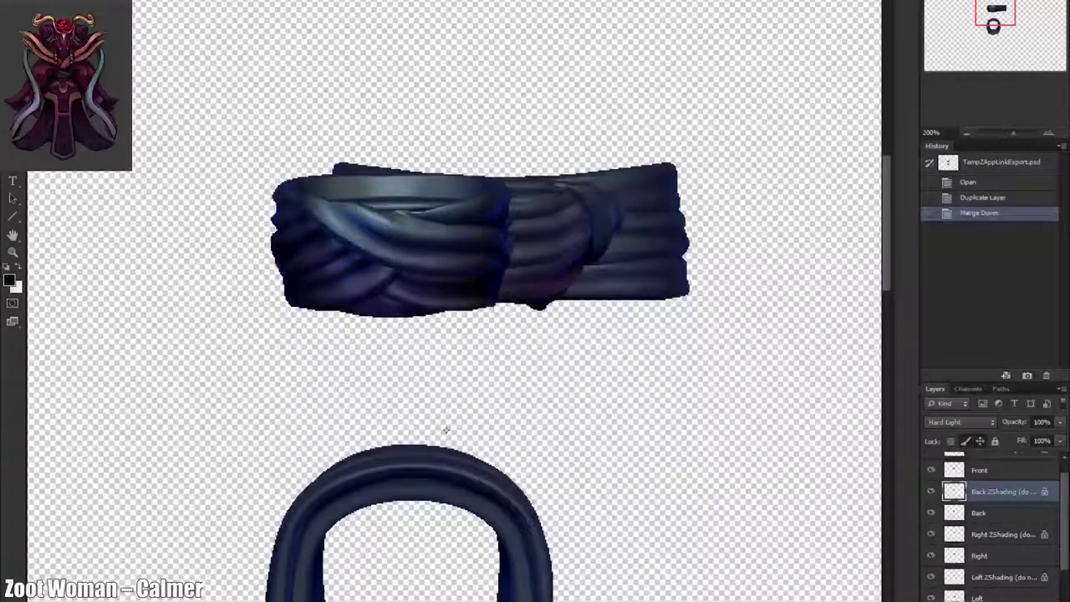
left_click(944, 515)
key("ctrl+e")
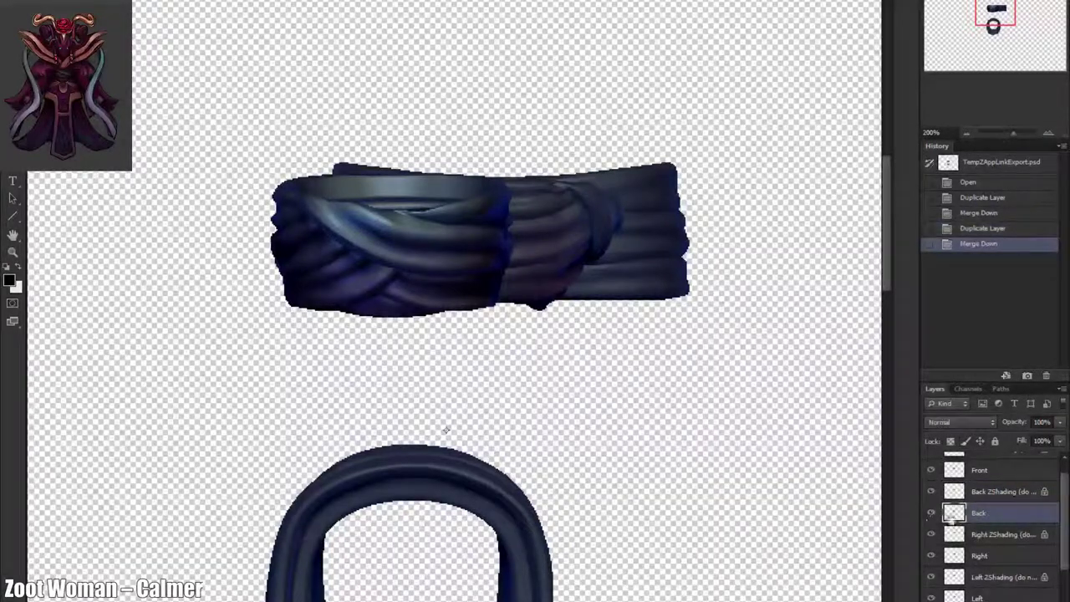
Step: Duplicate the Right ZShading layer and merge the lower copy down into the Right layer
left_click(961, 514)
key("ctrl+j")
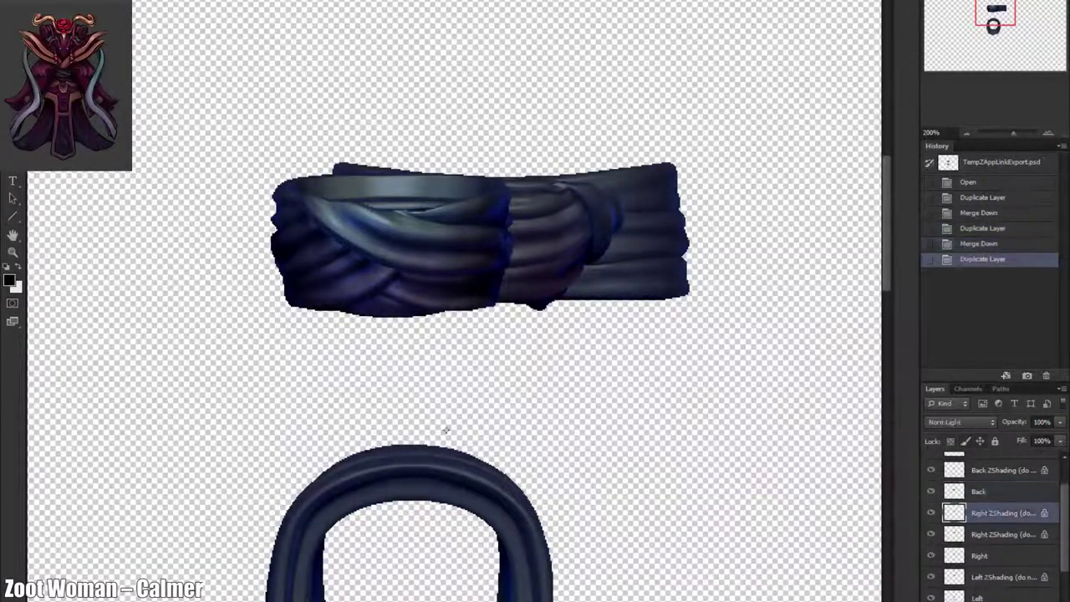
left_click(951, 538)
key("ctrl+e")
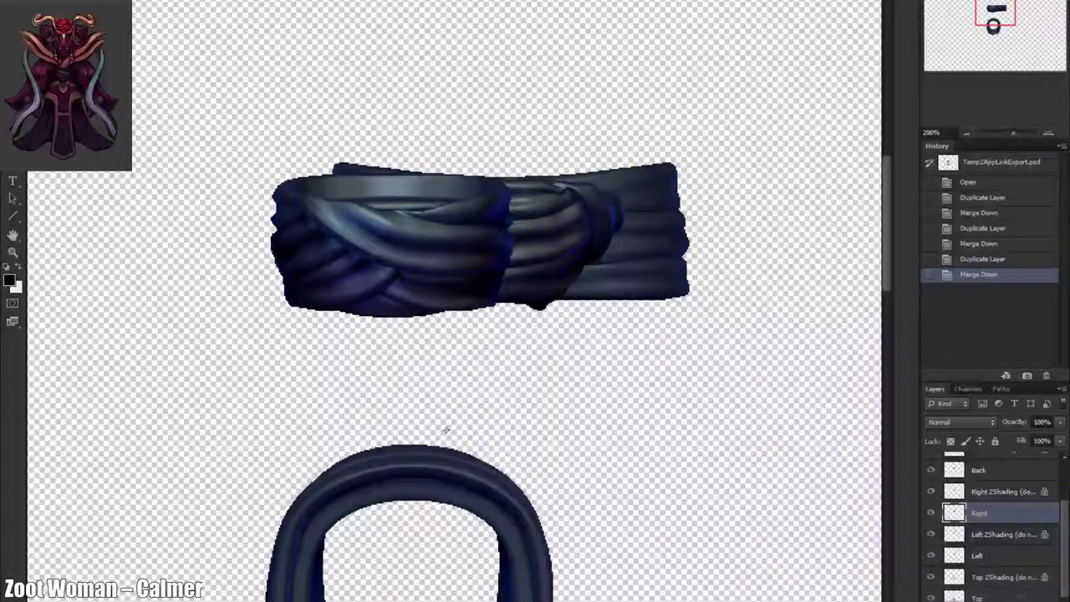
Step: Duplicate the Left ZShading layer and merge the lower copy down into the Left layer
left_click(961, 534)
key("ctrl+j")
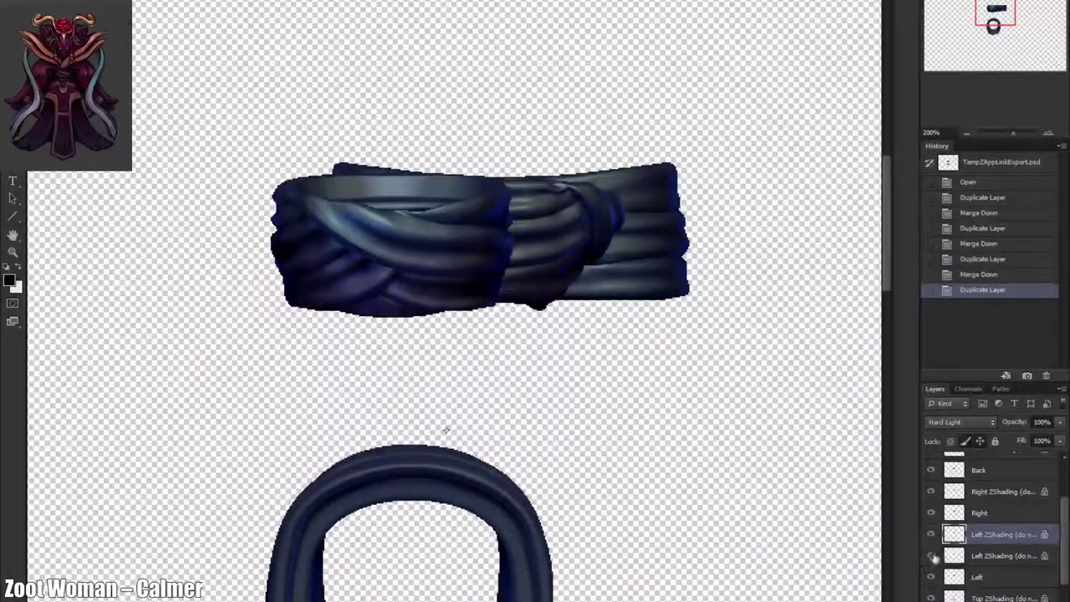
left_click(965, 556)
key("ctrl+e")
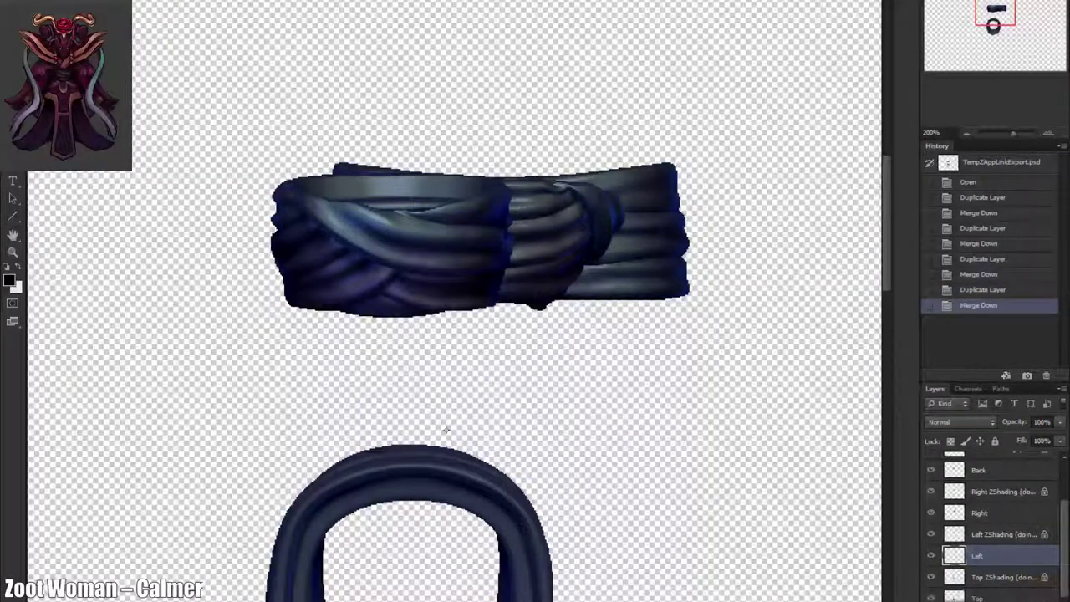
Step: Duplicate the Top ZShading layer and merge the lower copy down into the Top layer
left_click(961, 583)
key("ctrl+j")
left_click(966, 596)
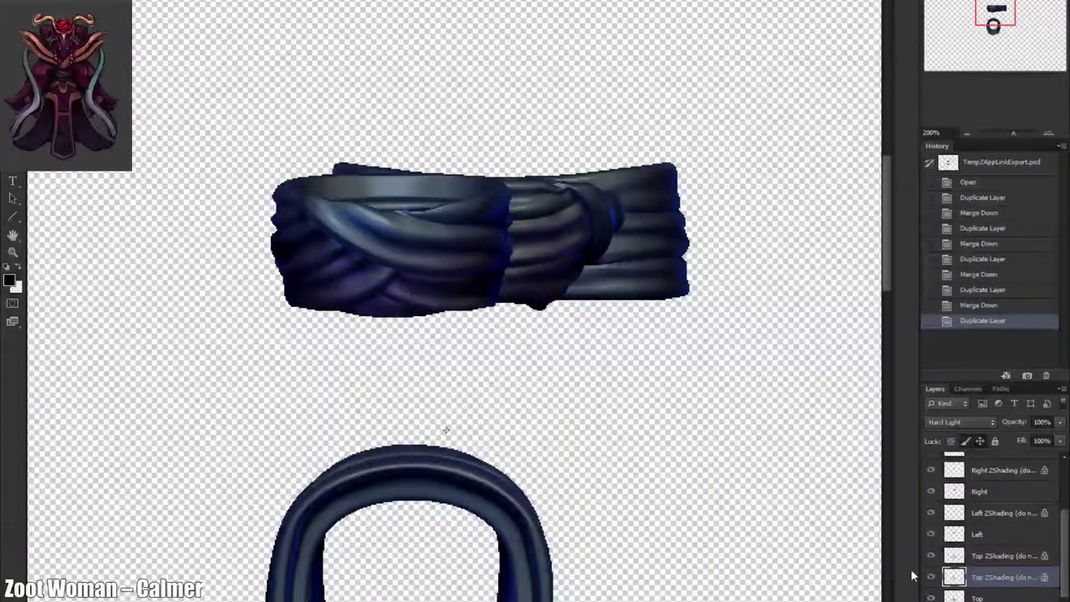
key("ctrl+e")
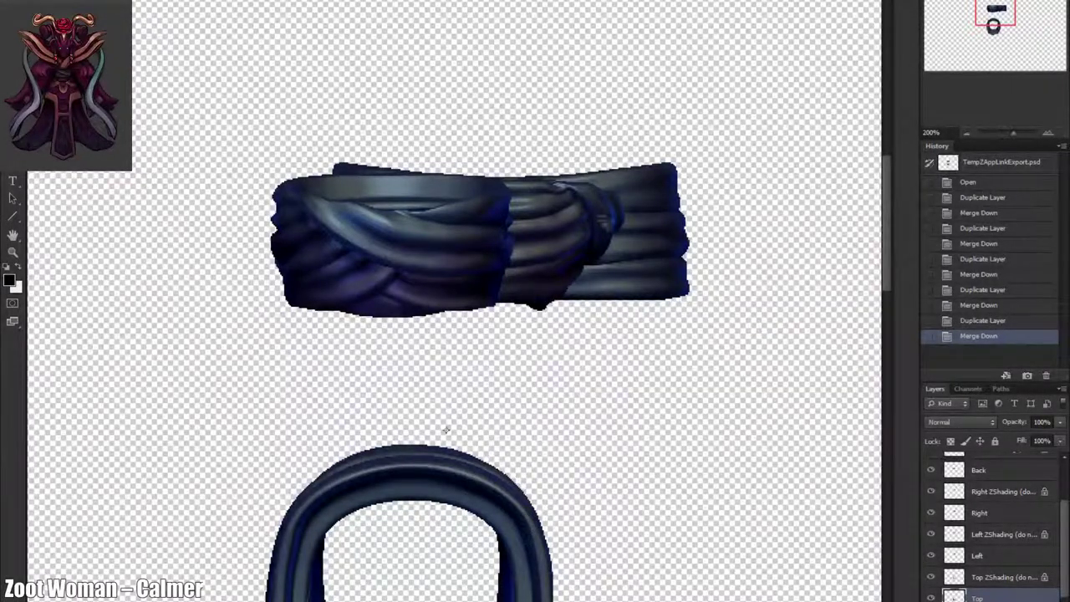
scroll(712, 318, "down", 5)
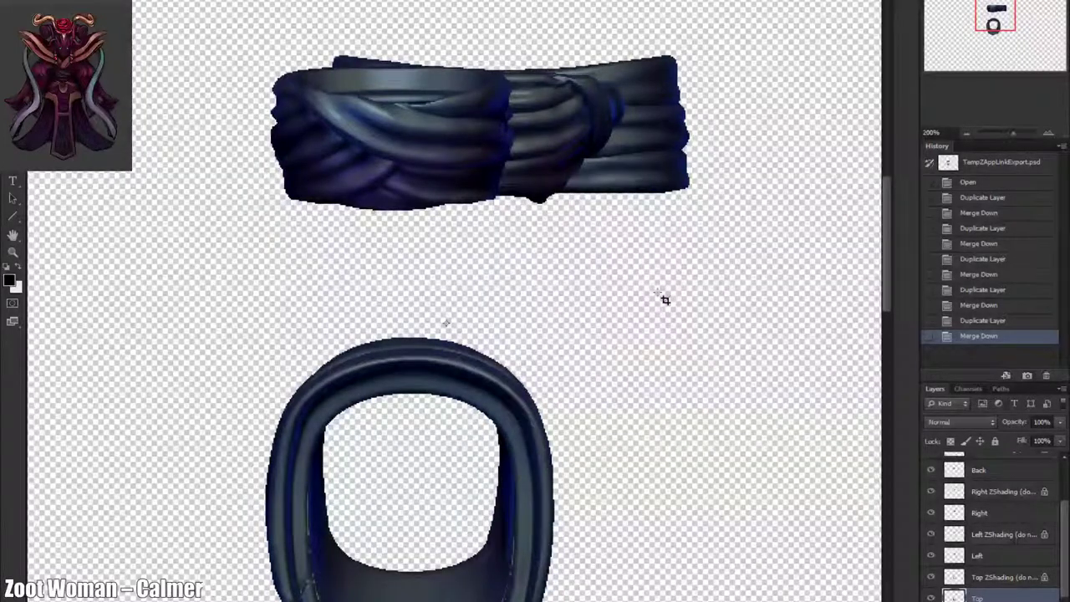
Step: Switch to ZBrush, re-enter it from ZAppLink and accept the edited projections for the top, both side, back and front views
key("alt+Tab")
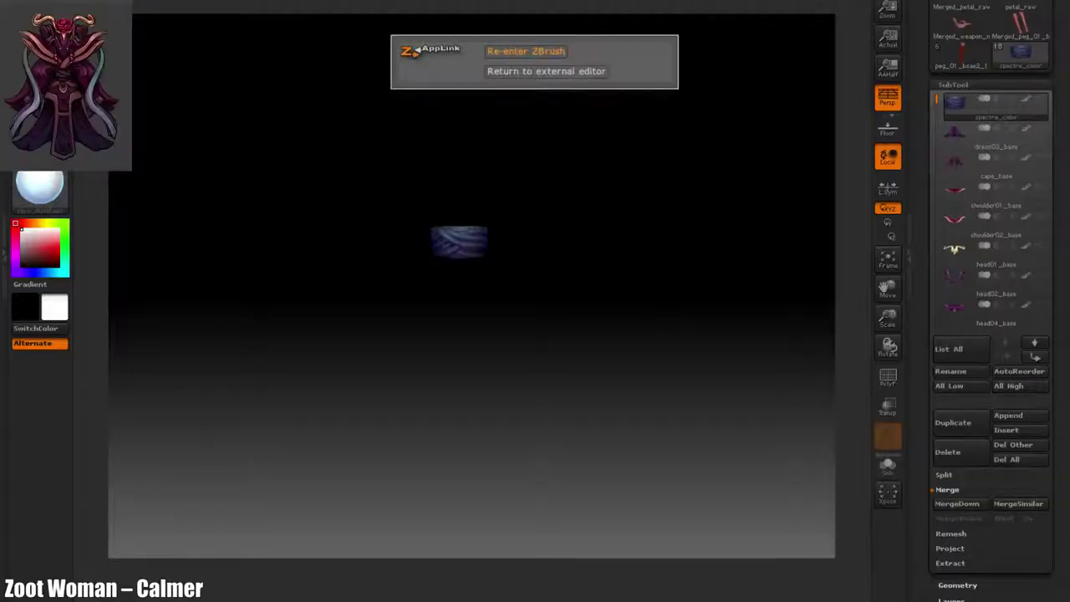
left_click(523, 50)
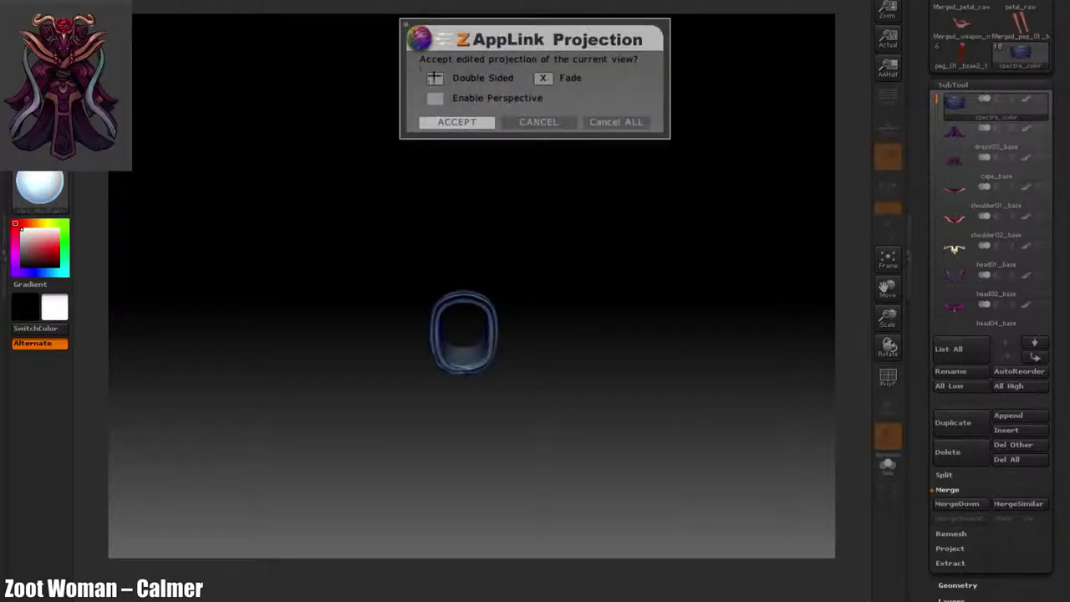
left_click(456, 121)
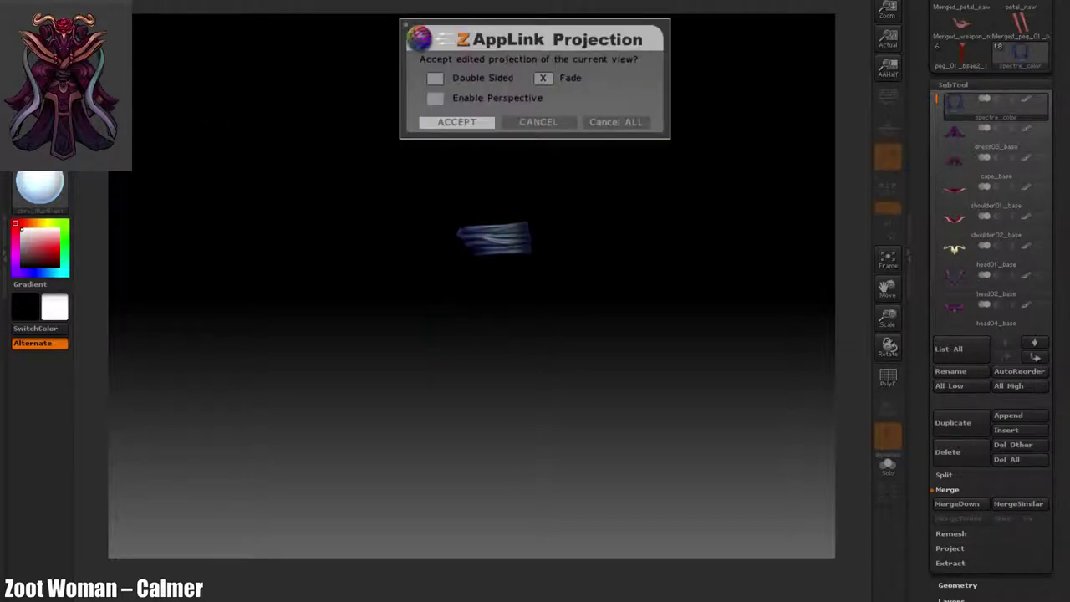
left_click(445, 121)
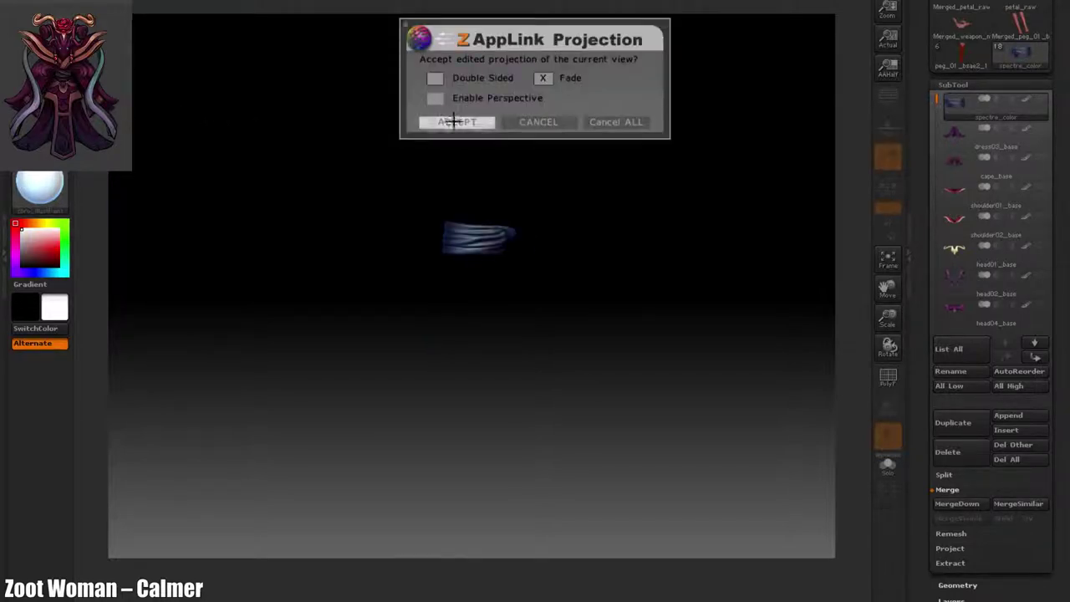
left_click(450, 123)
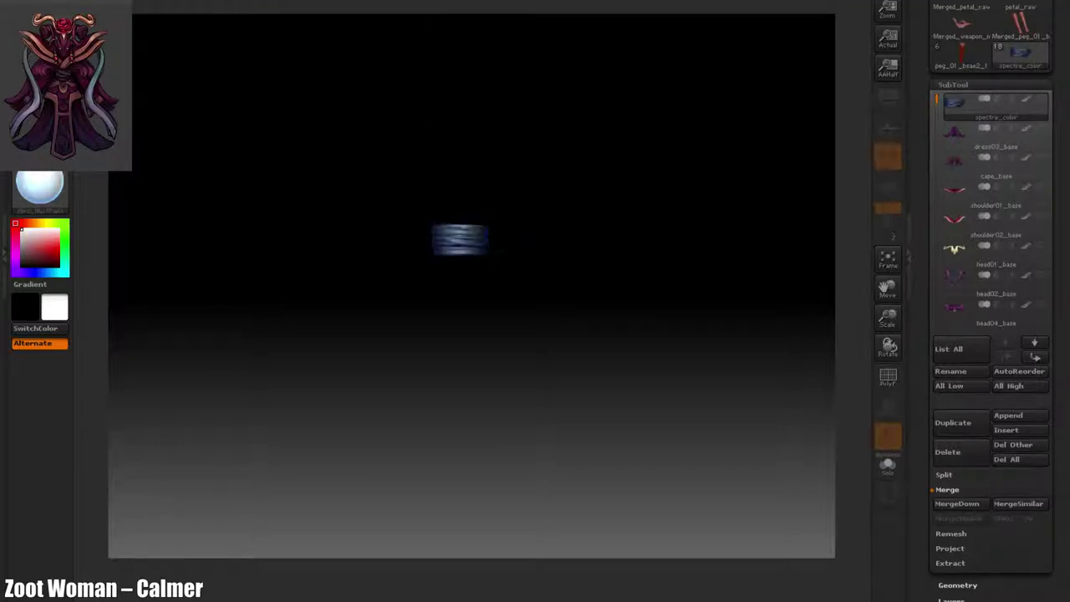
left_click(452, 122)
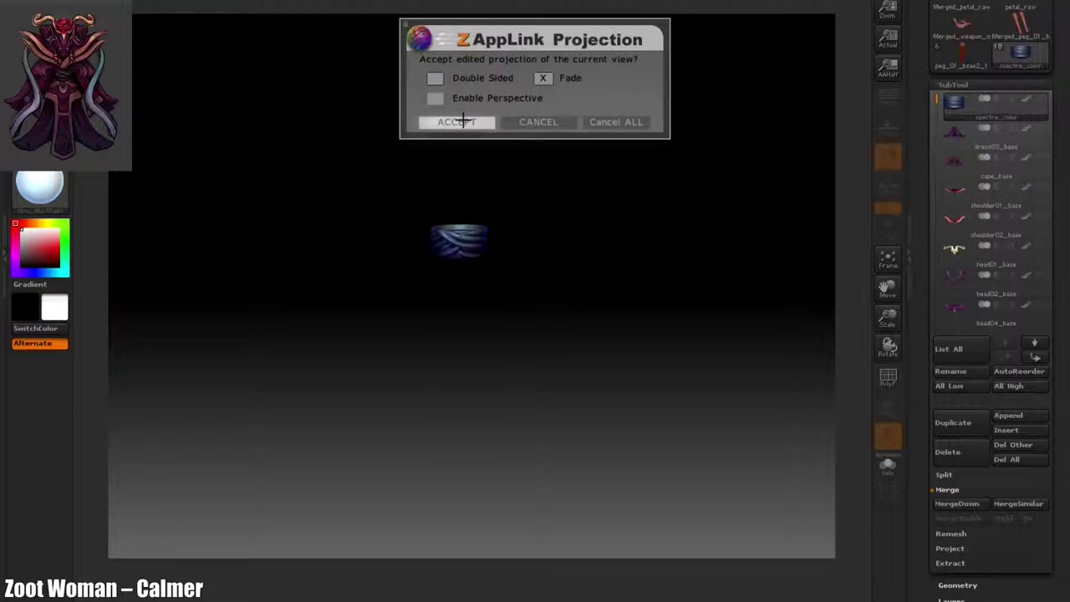
left_click(456, 120)
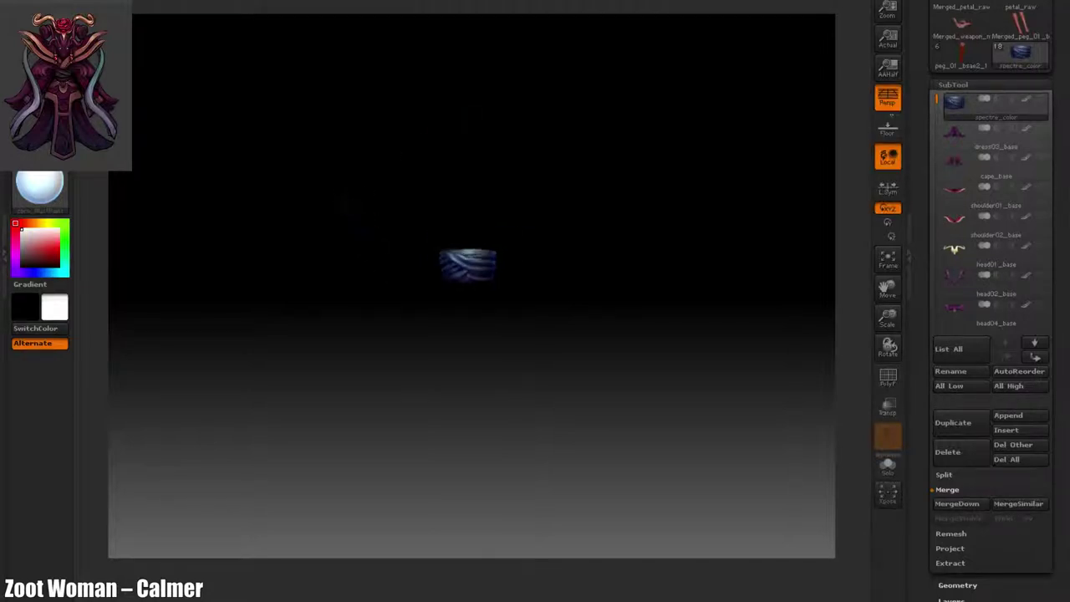
Step: Inspect the projected shading on the enlarged waist wrap and open the material library
left_click_drag(682, 273, 711, 243, "alt")
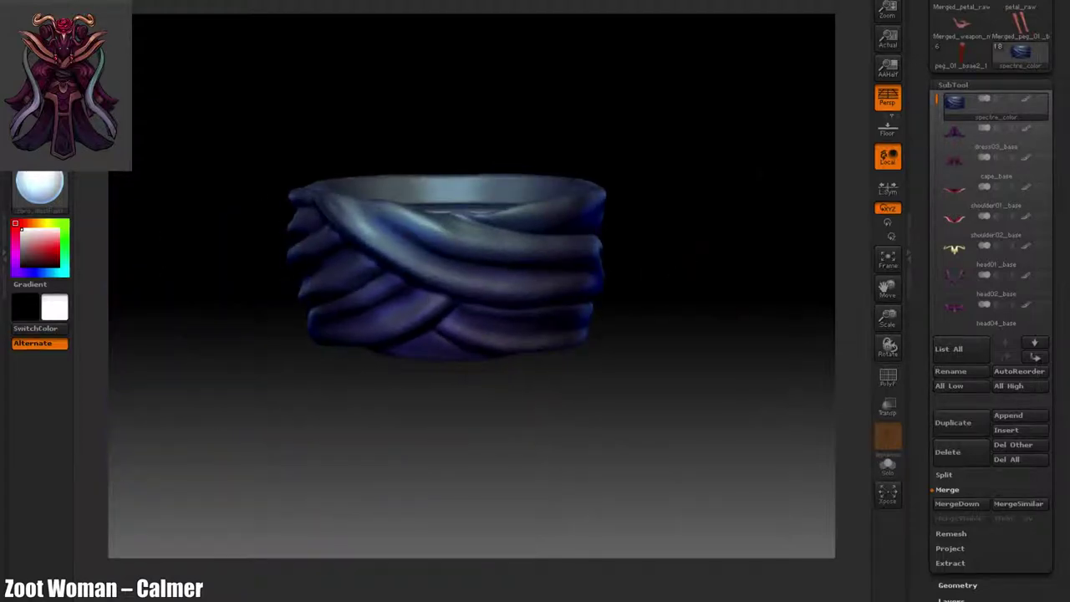
left_click_drag(226, 177, 226, 197)
left_click(60, 191)
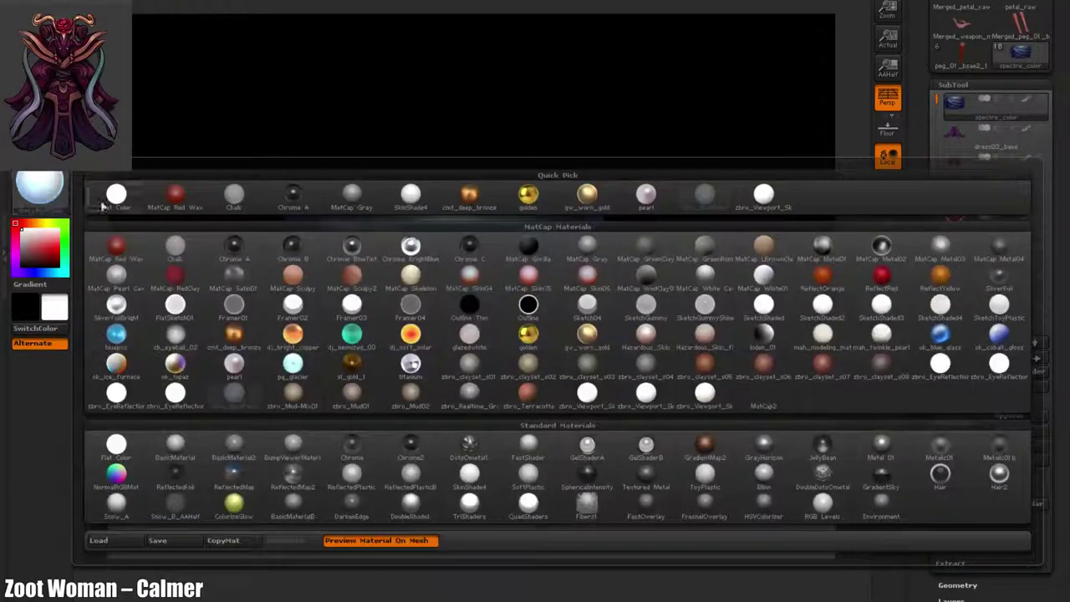